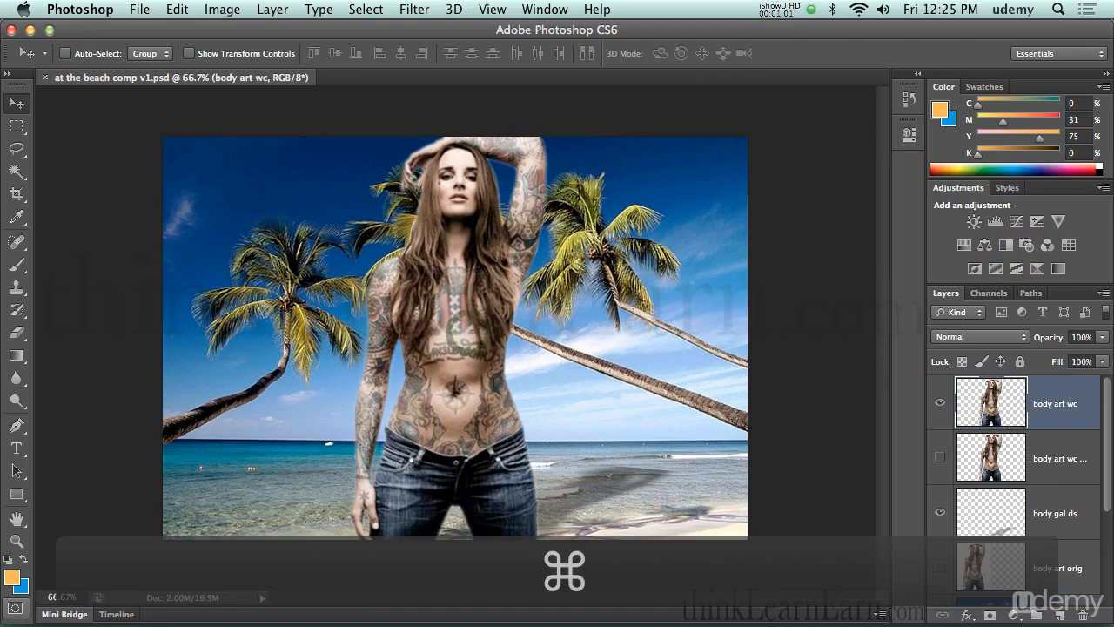
click(223, 9)
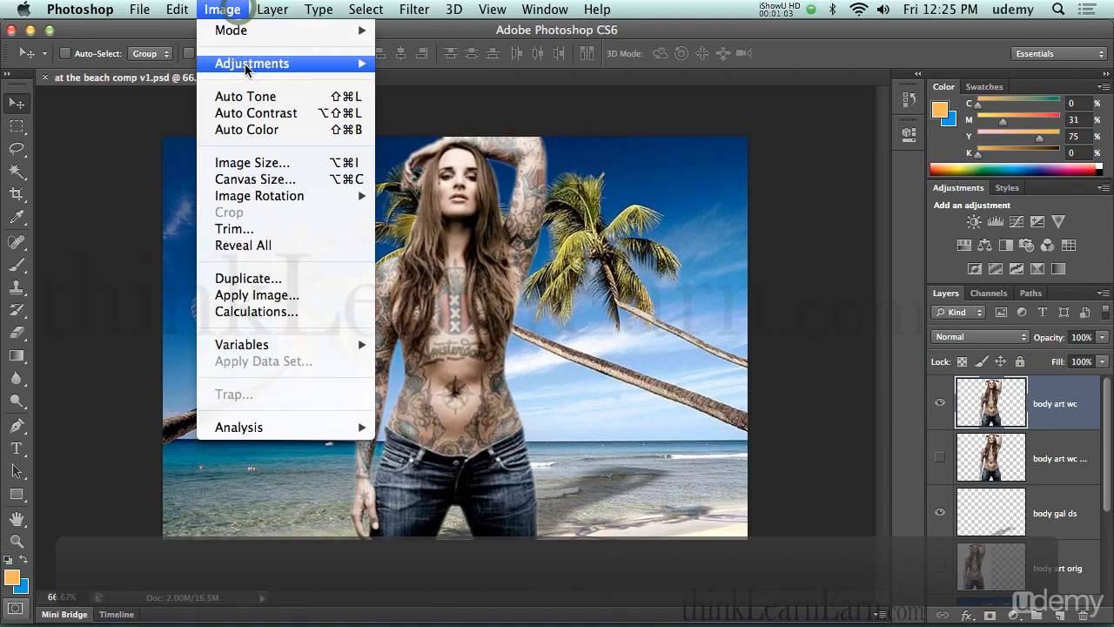
mouse_move(288, 63)
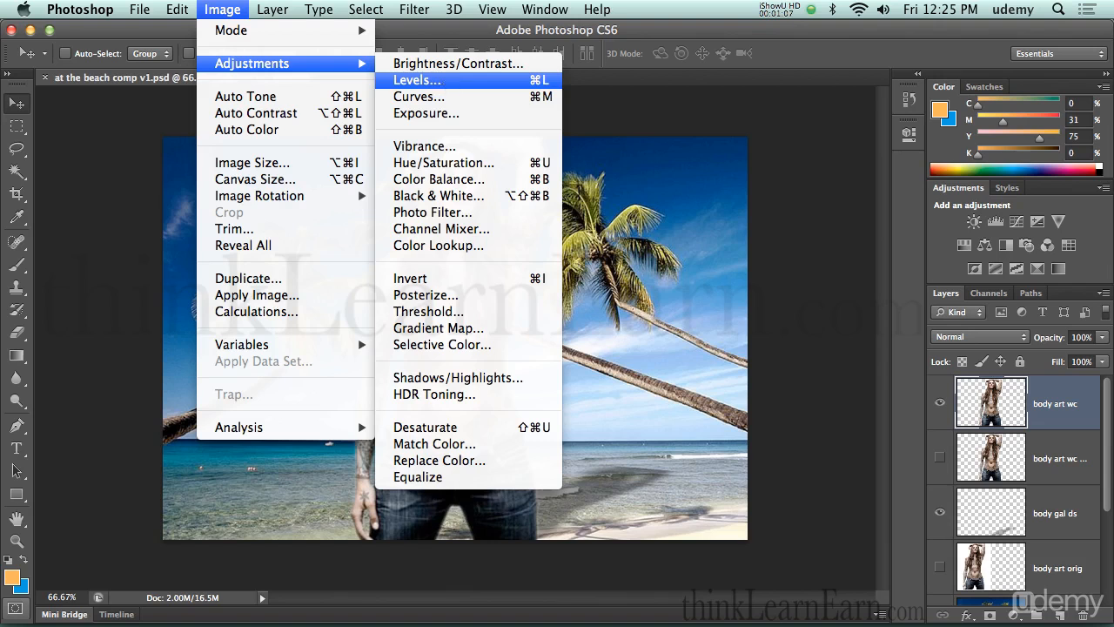
click(443, 80)
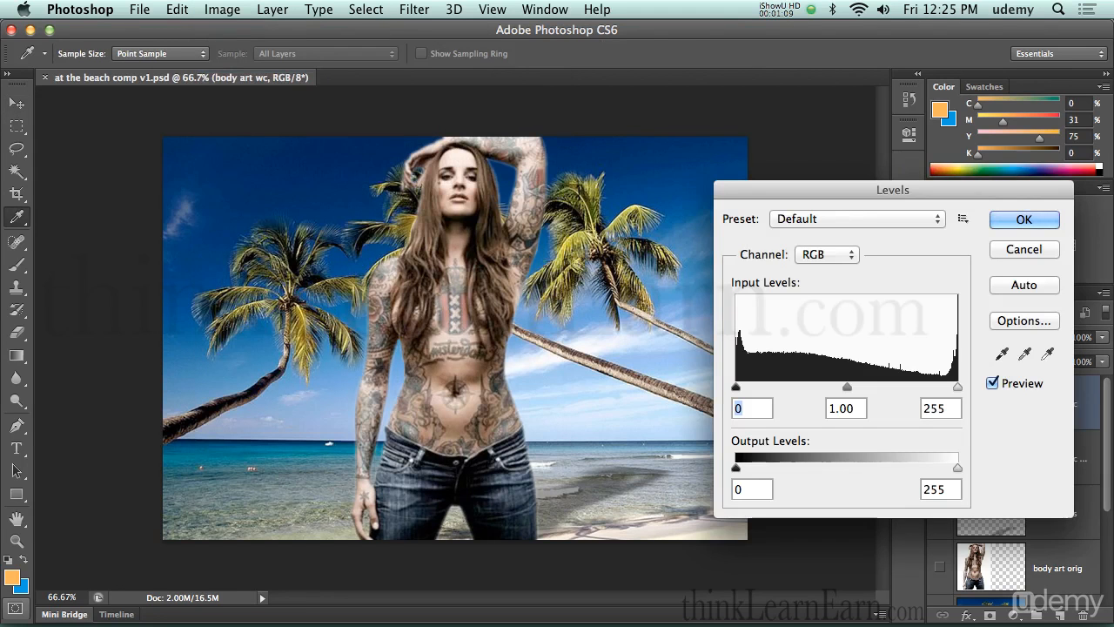
mouse_move(957, 387)
mouse_down()
mouse_move(831, 389)
mouse_move(955, 386)
mouse_up()
click(1023, 249)
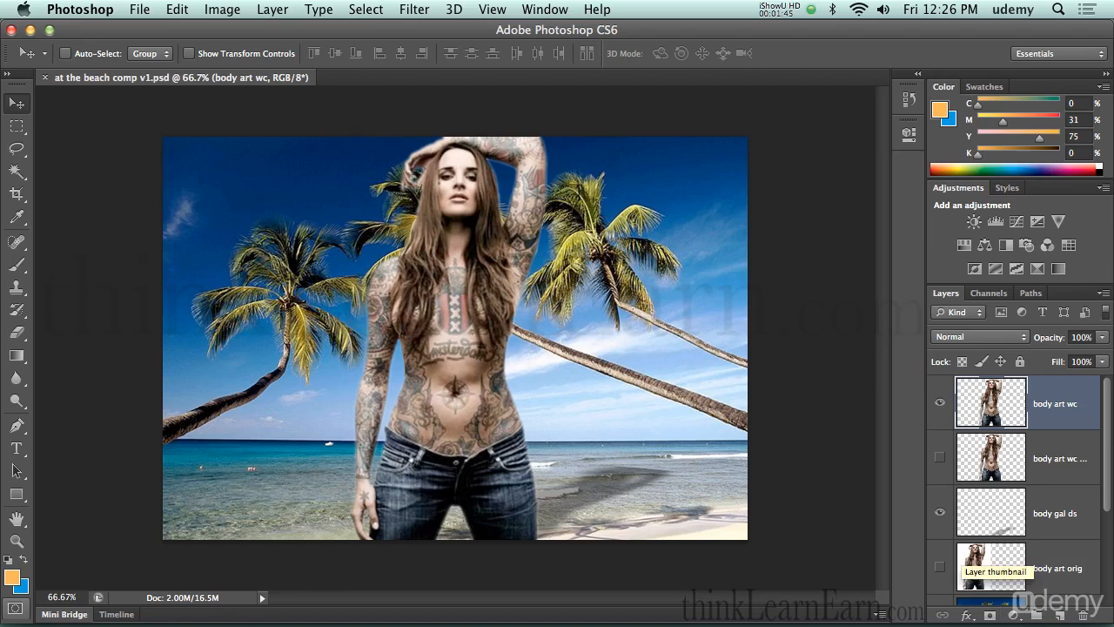
click(222, 9)
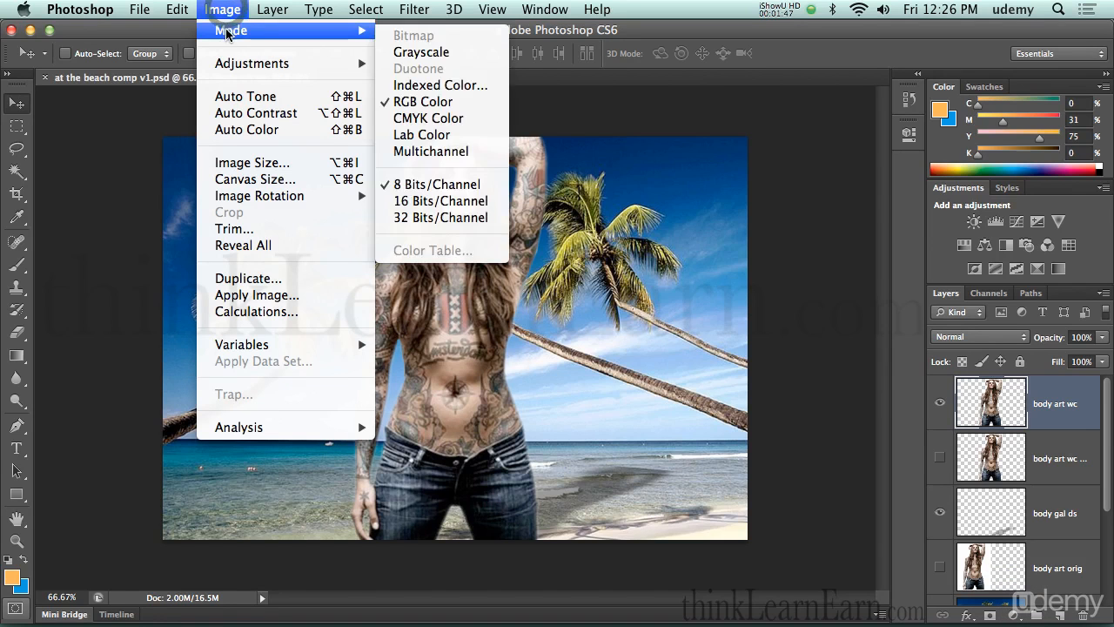
click(228, 10)
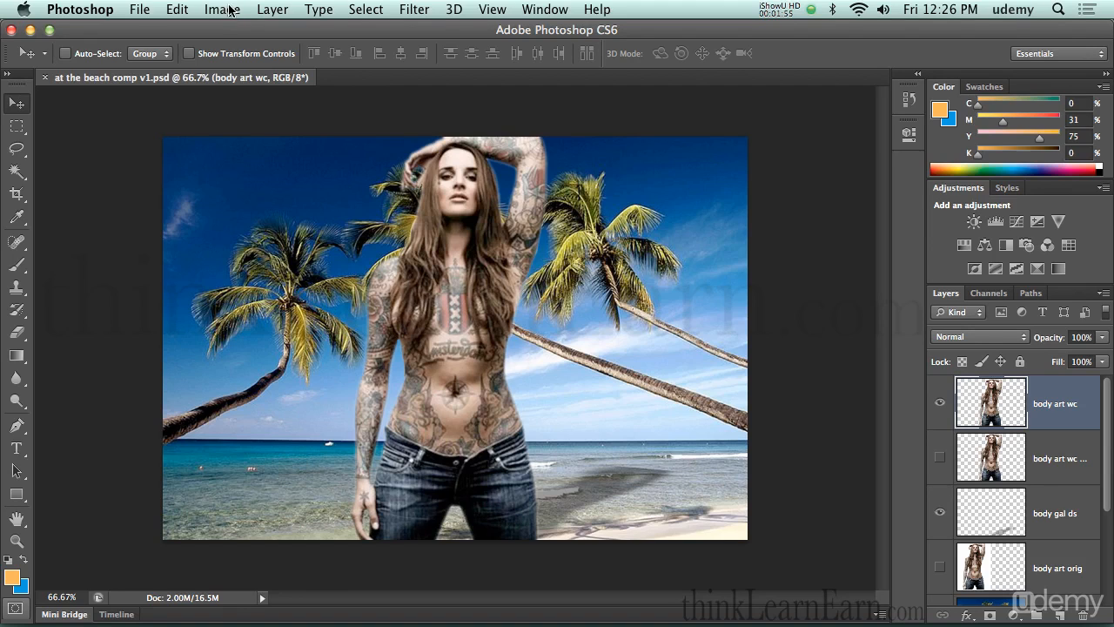
Try a Levels adjustment layer above the body art wc layer with a lowered white input level, and undo it.
click(1013, 615)
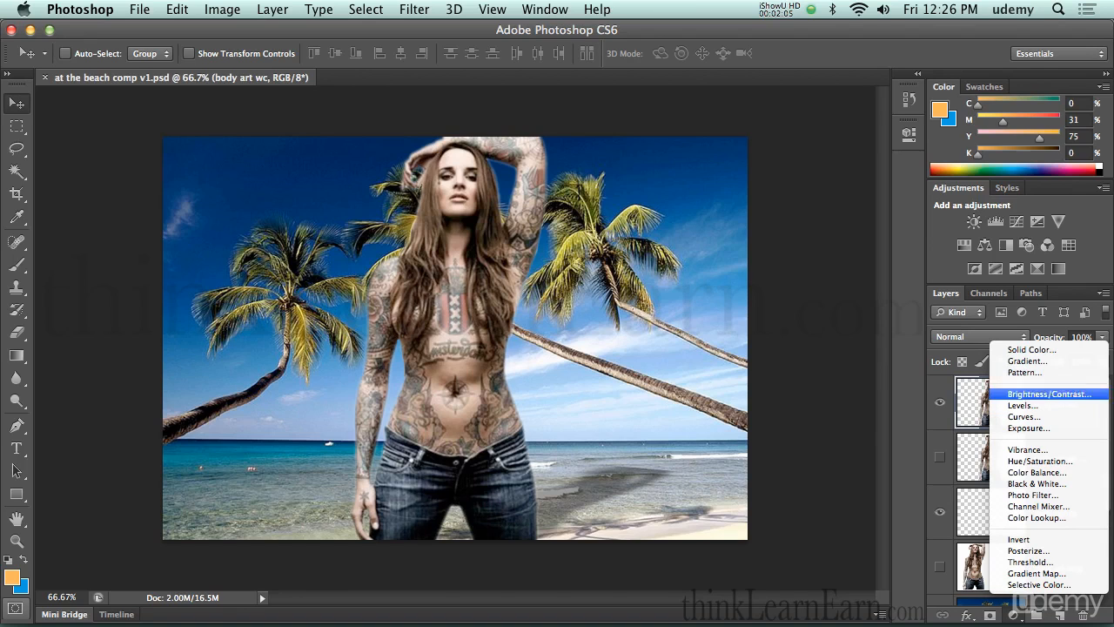
click(1022, 406)
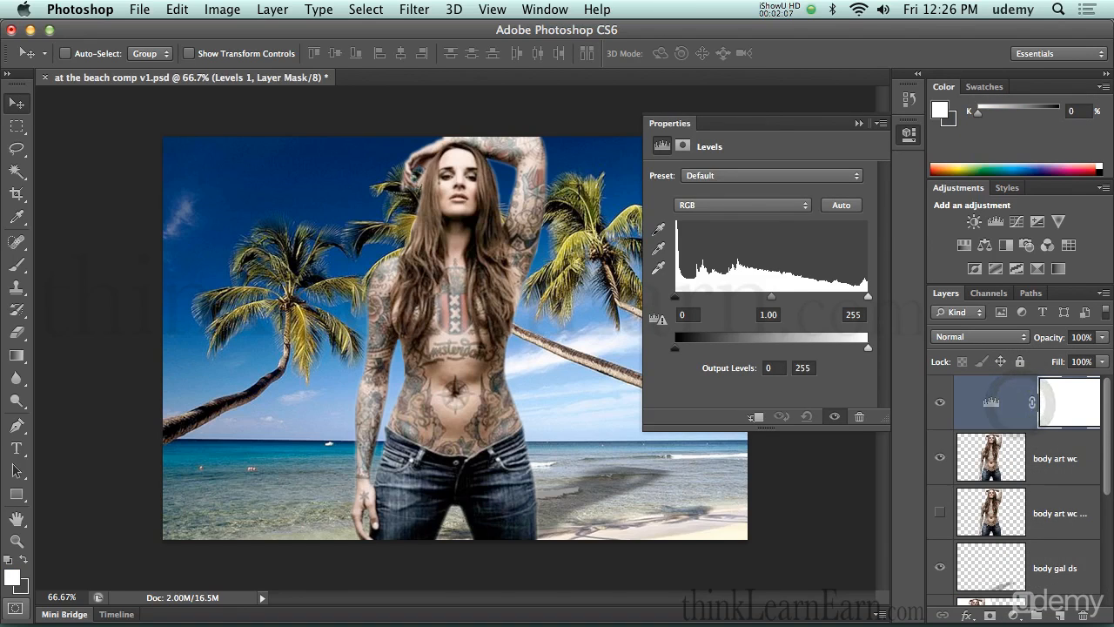
drag(868, 297, 807, 297)
key(alt+super+z)
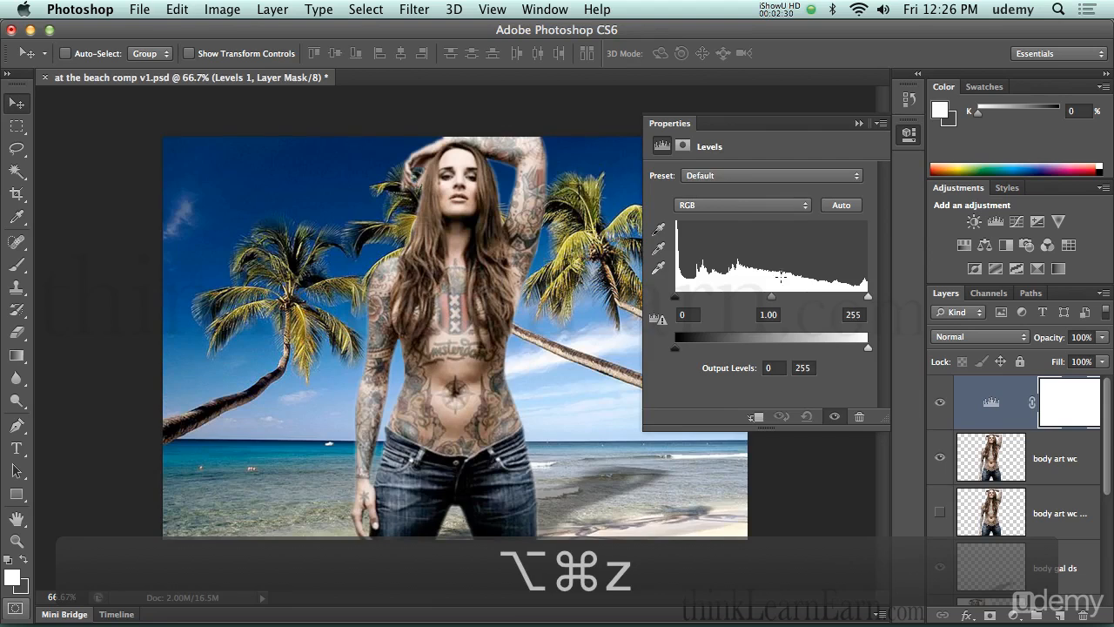
key(alt+super+z)
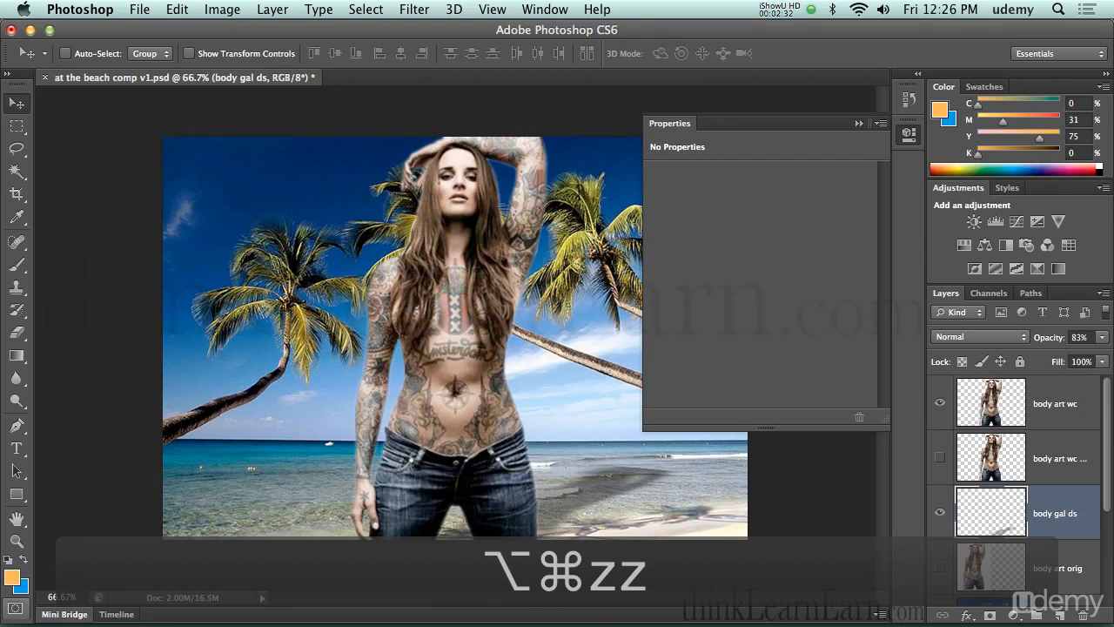
Add a Levels adjustment layer, dock its properties beside the canvas, and move the layer to the top of the stack.
click(1014, 615)
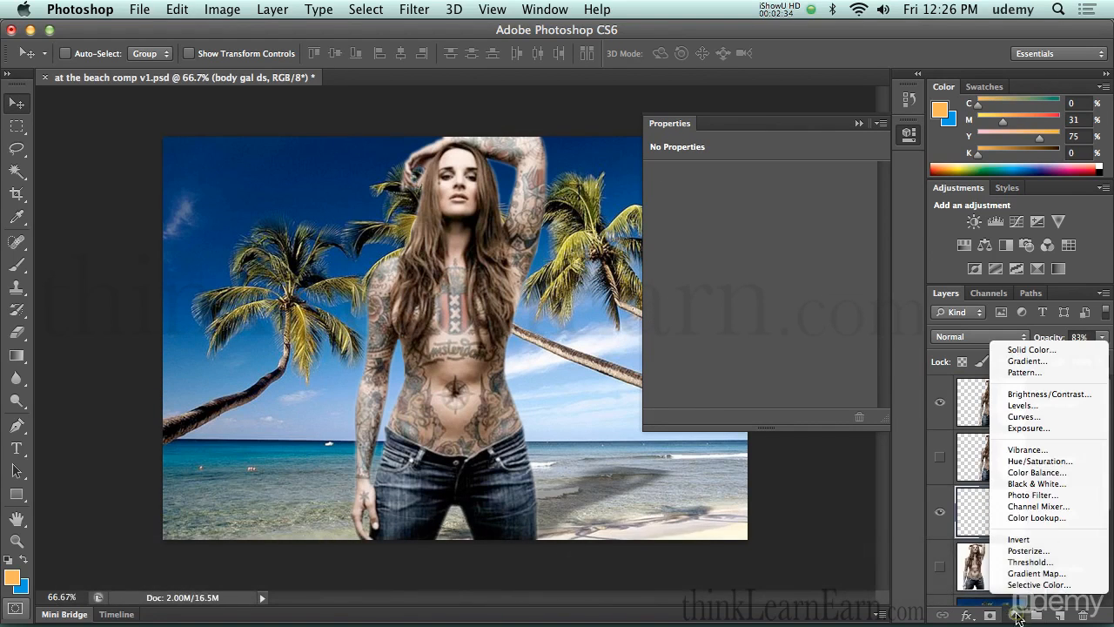
click(1023, 406)
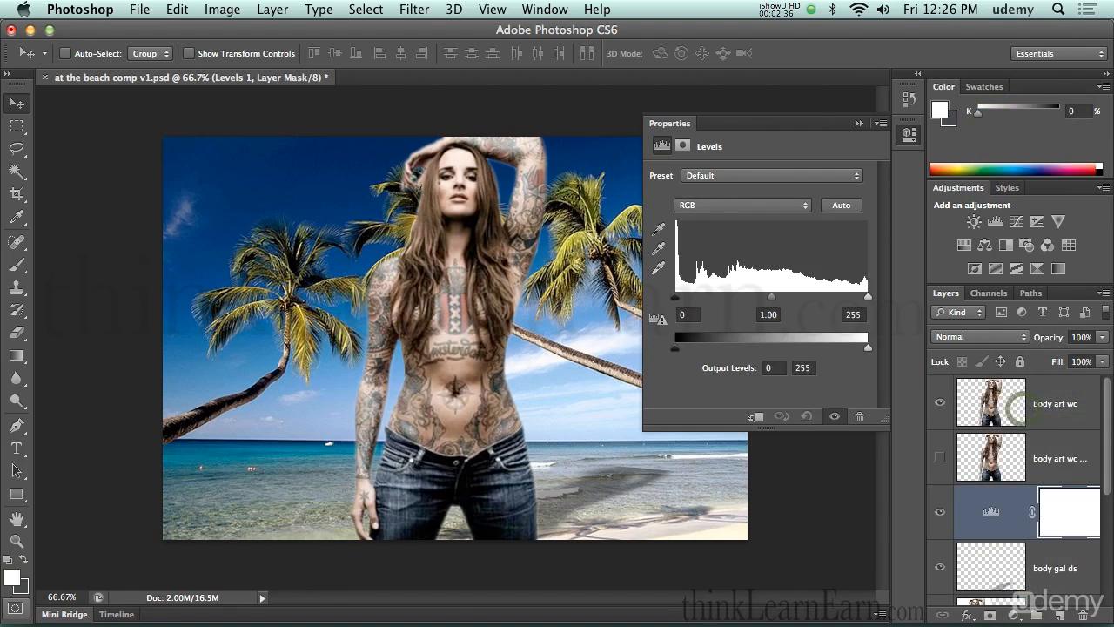
drag(758, 123, 925, 165)
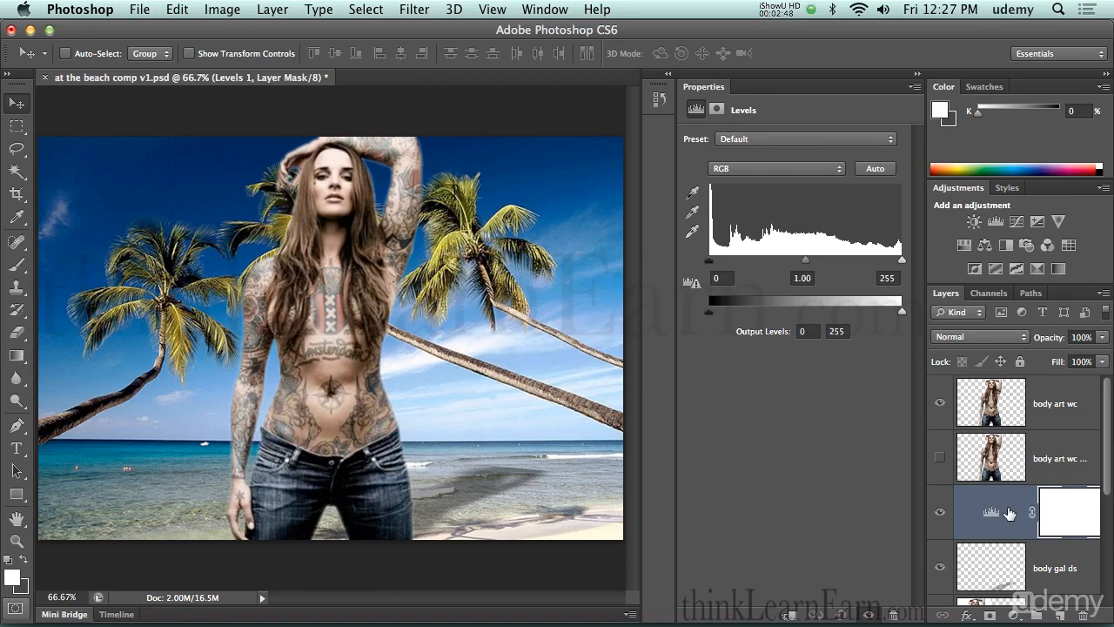
drag(1005, 507, 984, 379)
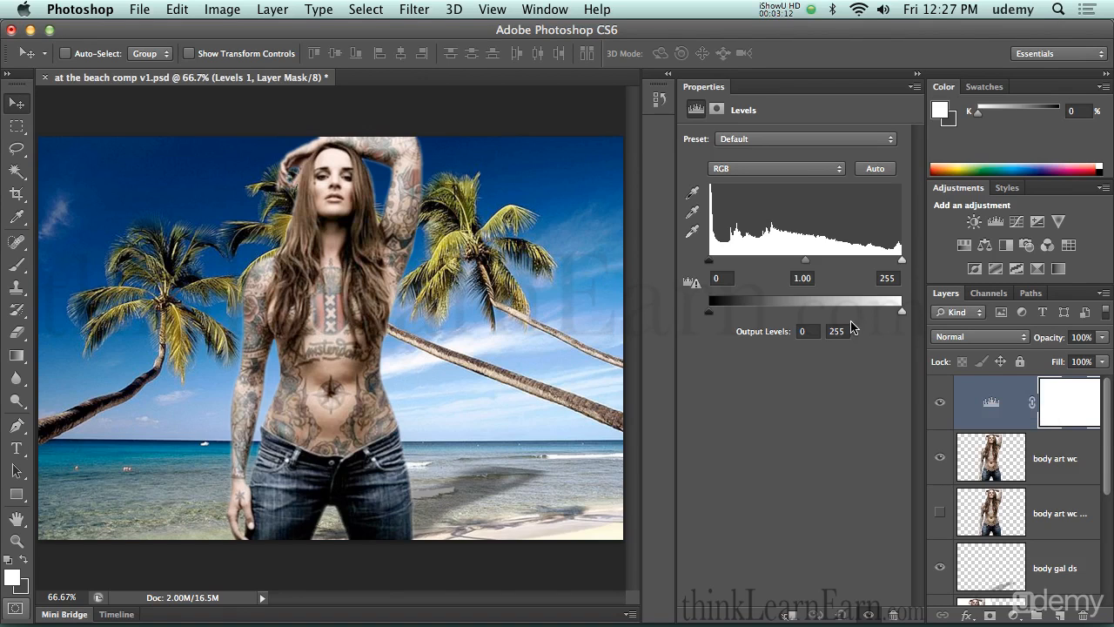
click(701, 214)
click(692, 193)
click(689, 235)
double_click(692, 237)
drag(594, 102, 814, 125)
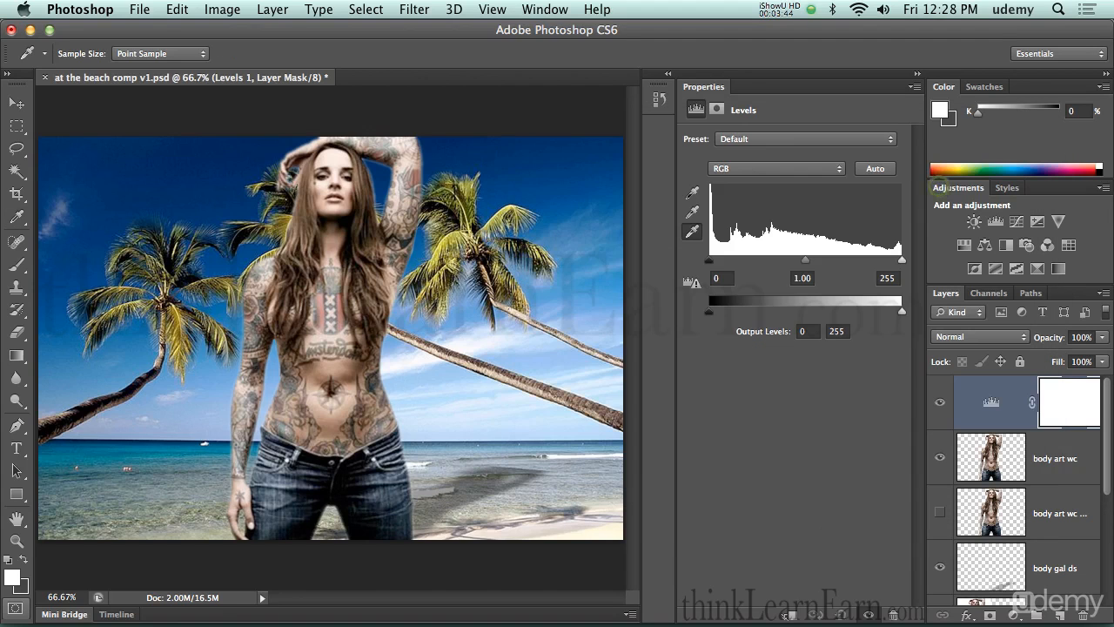
Set the white point eyedropper's target highlight color to C 6, M 3, Y 3 percent and save it as the default.
click(692, 237)
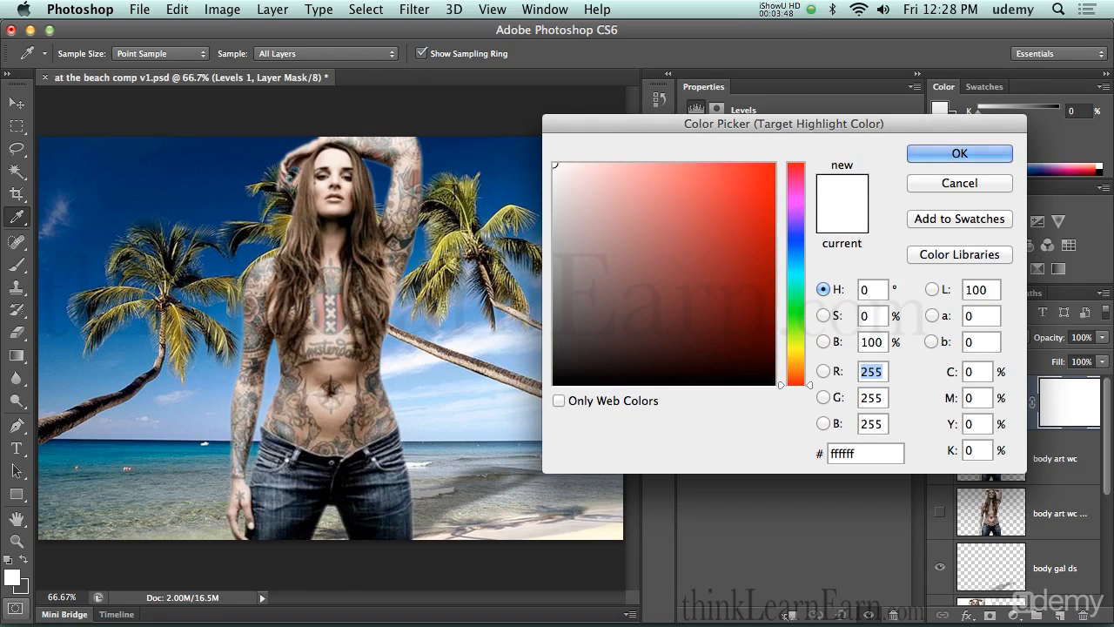
click(978, 372)
text(6)
key(Tab)
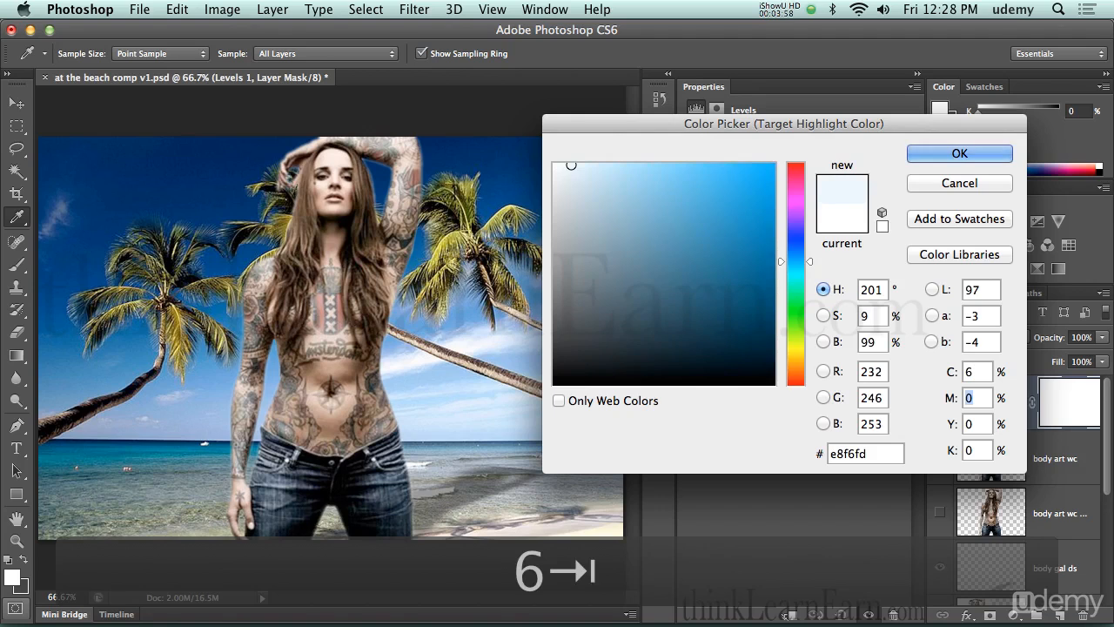
text(3)
key(Tab)
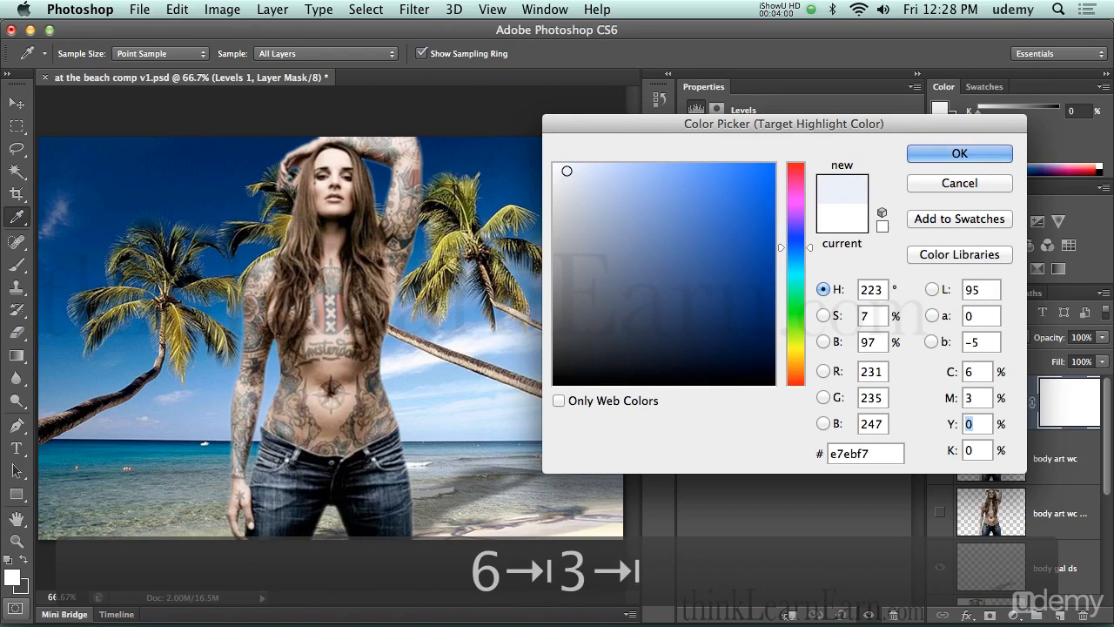
text(3)
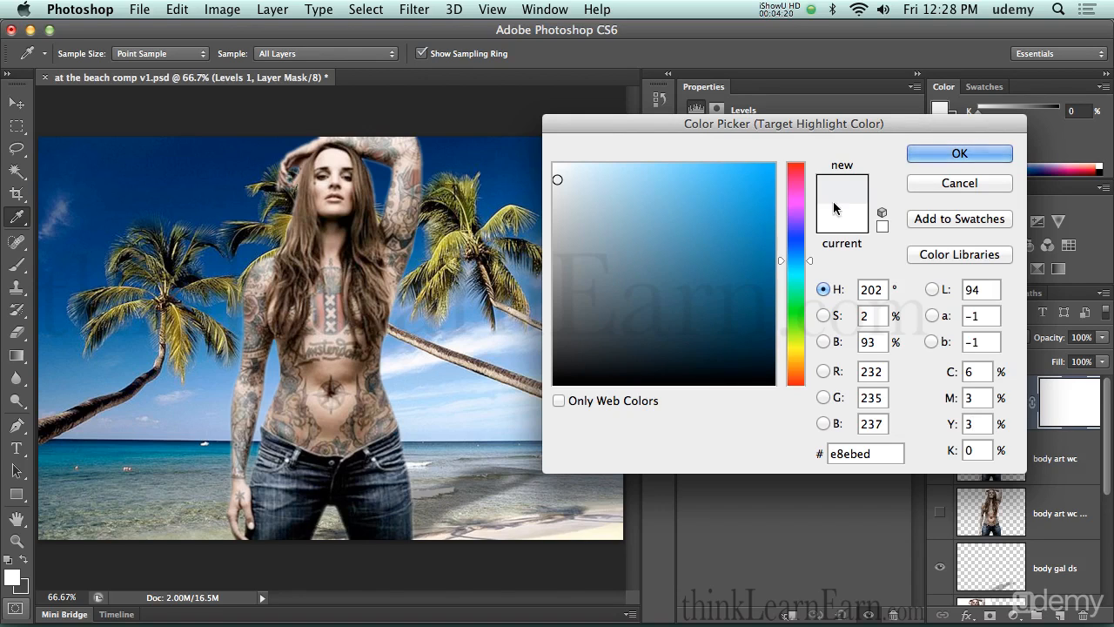
click(959, 153)
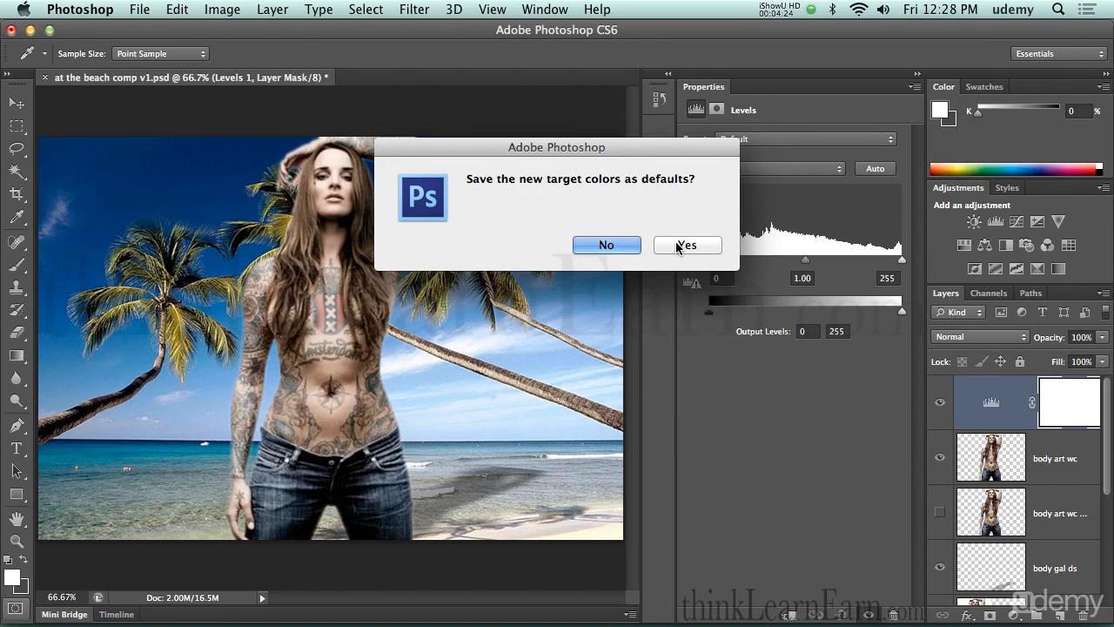
click(683, 245)
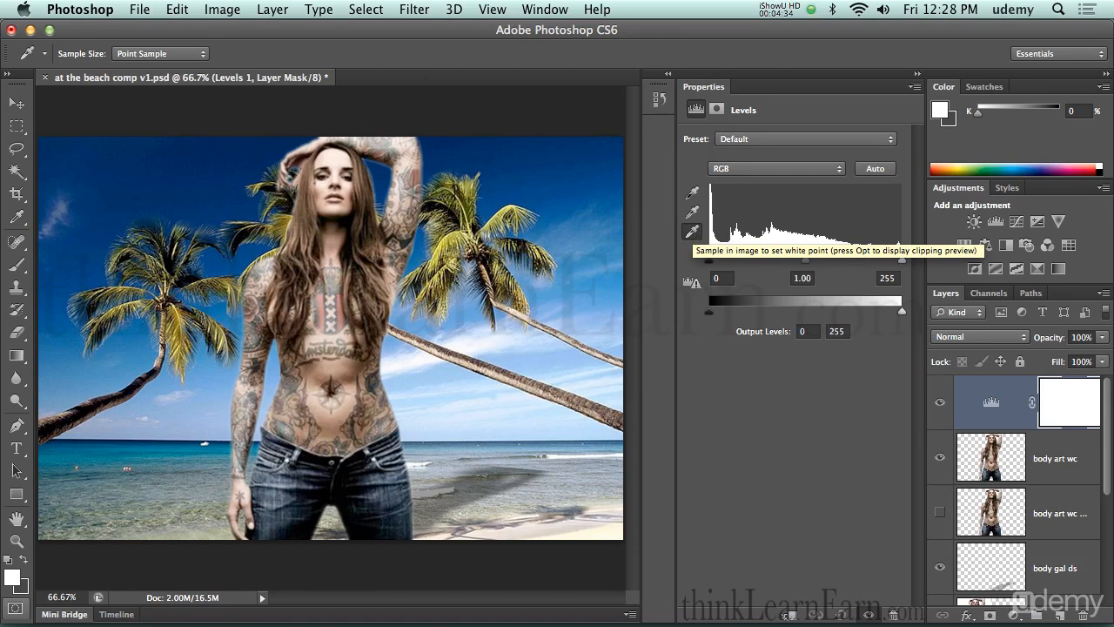
Activate the white point eyedropper for the Levels layer and display the Info readout for the image.
click(693, 233)
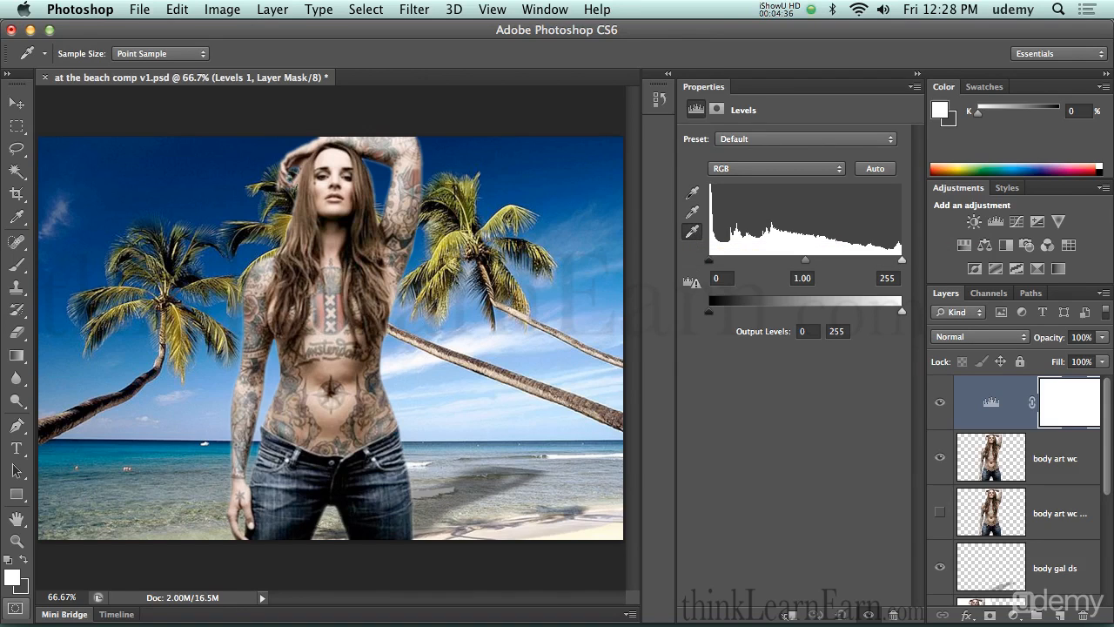
click(545, 9)
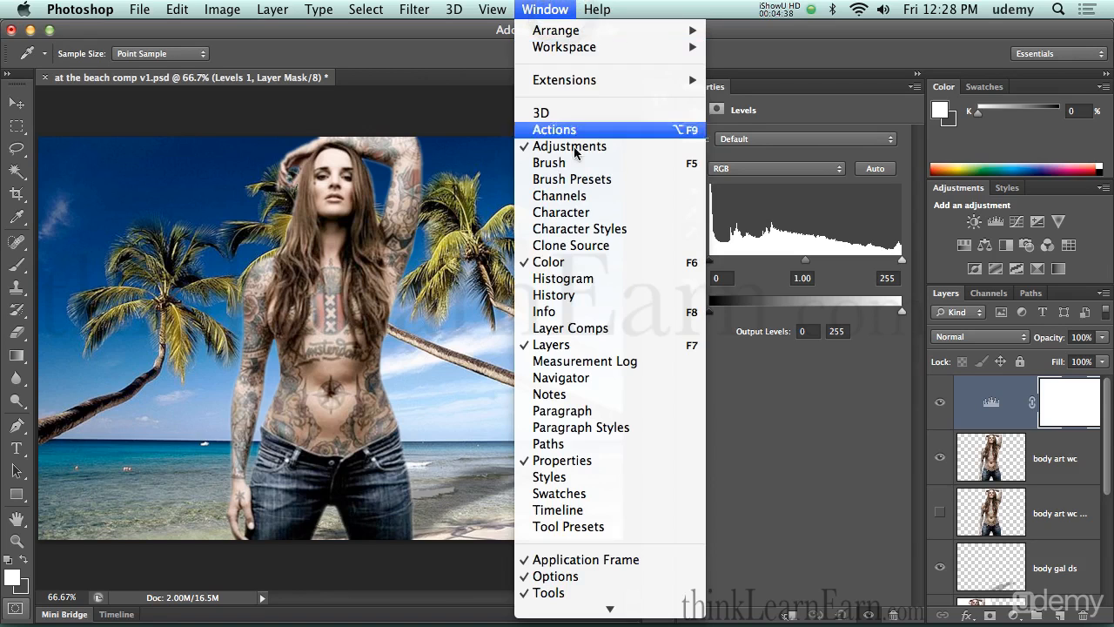
click(578, 311)
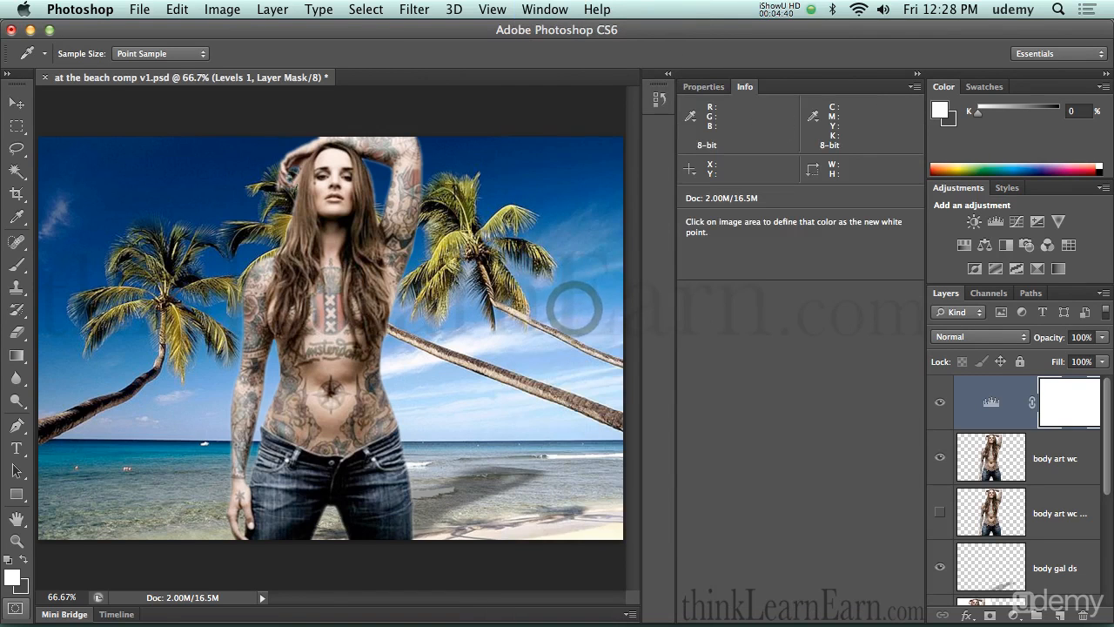
click(697, 87)
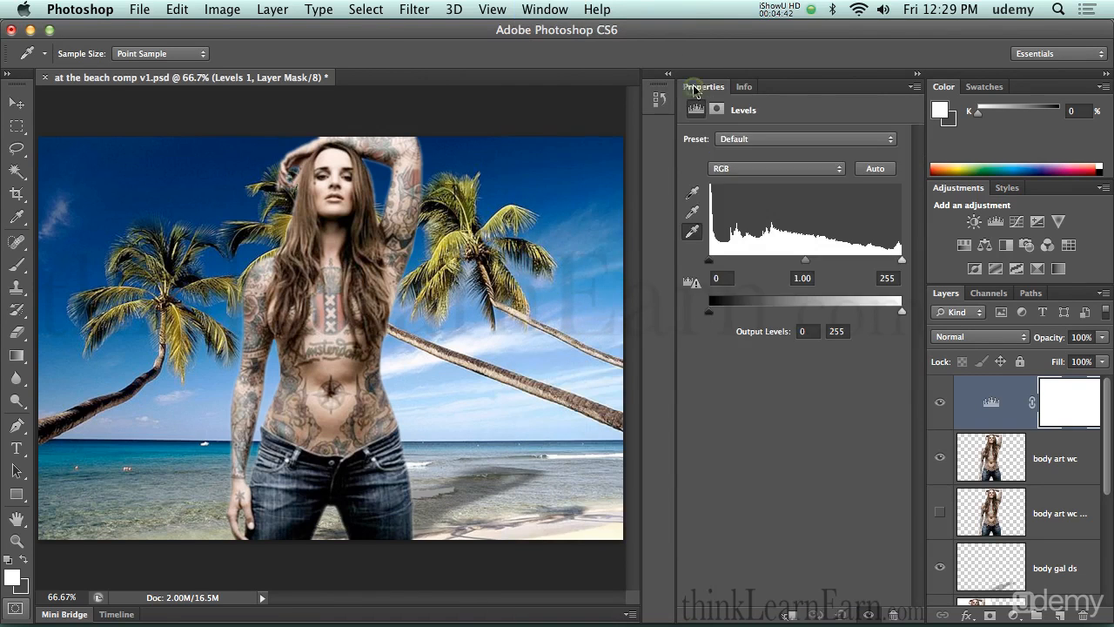
click(740, 87)
click(700, 87)
click(745, 86)
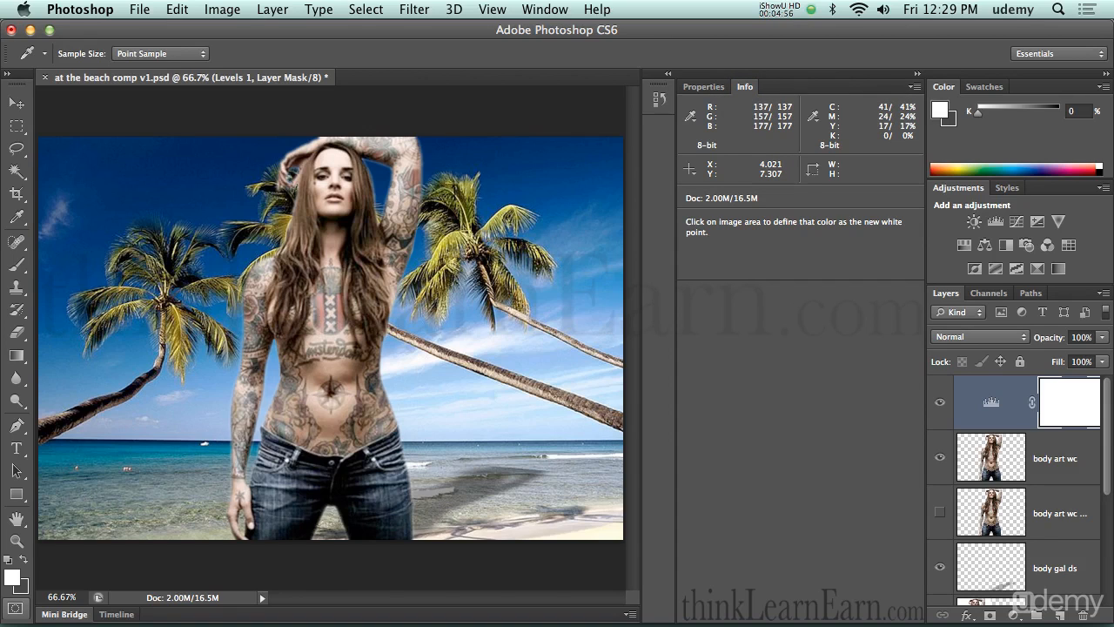
Set the white point by sampling the small white boat on the horizon, trying the automatic Levels correction between samples.
click(205, 443)
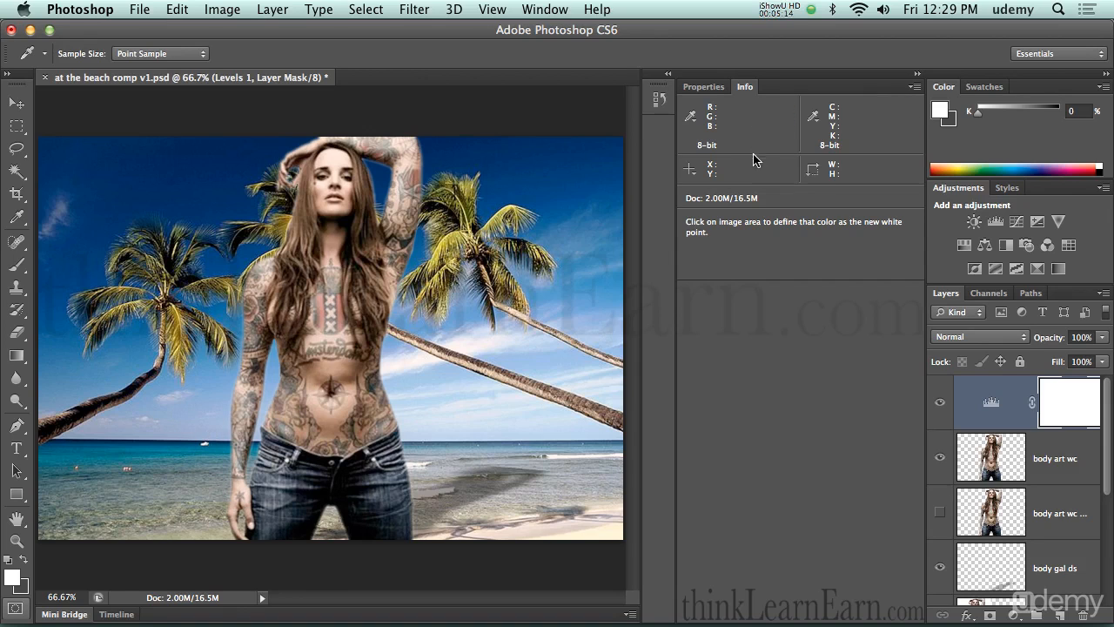
click(704, 86)
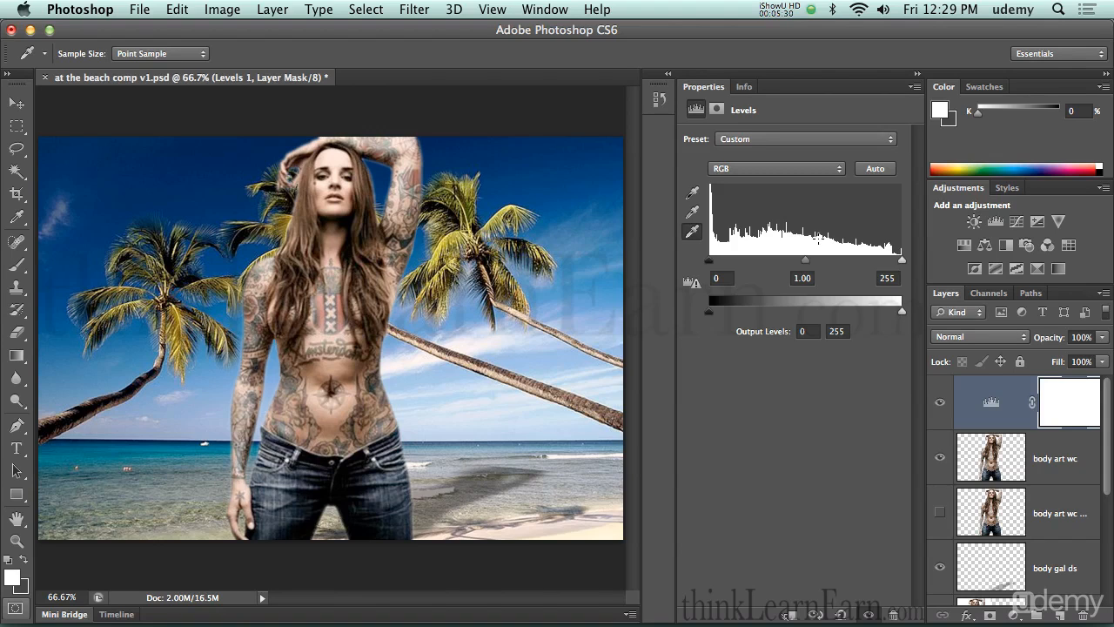
click(872, 170)
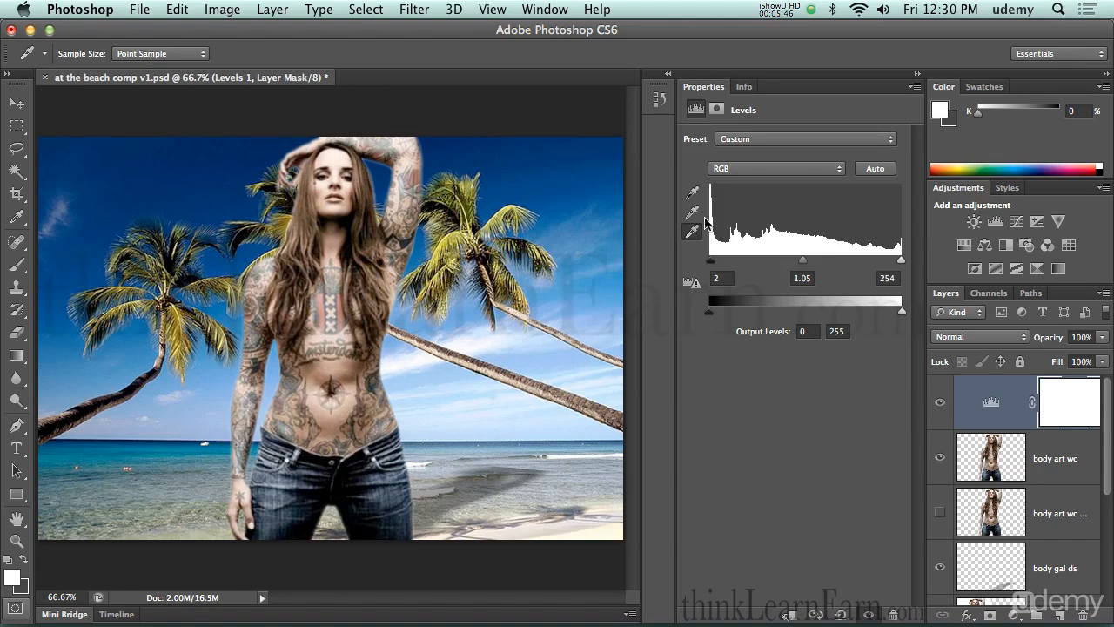
click(744, 86)
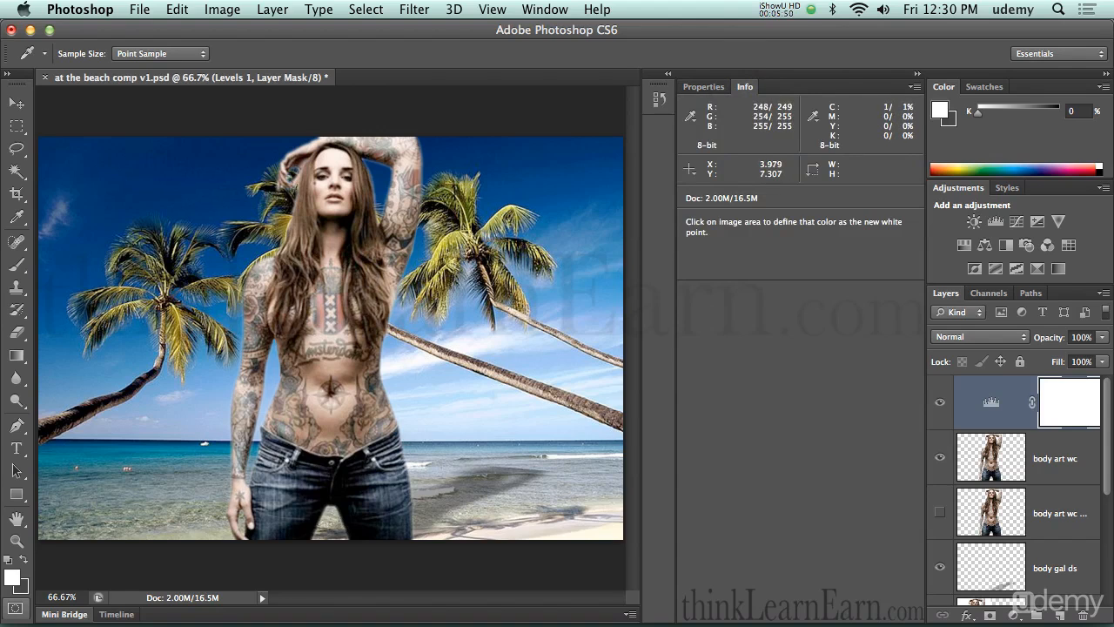
click(210, 438)
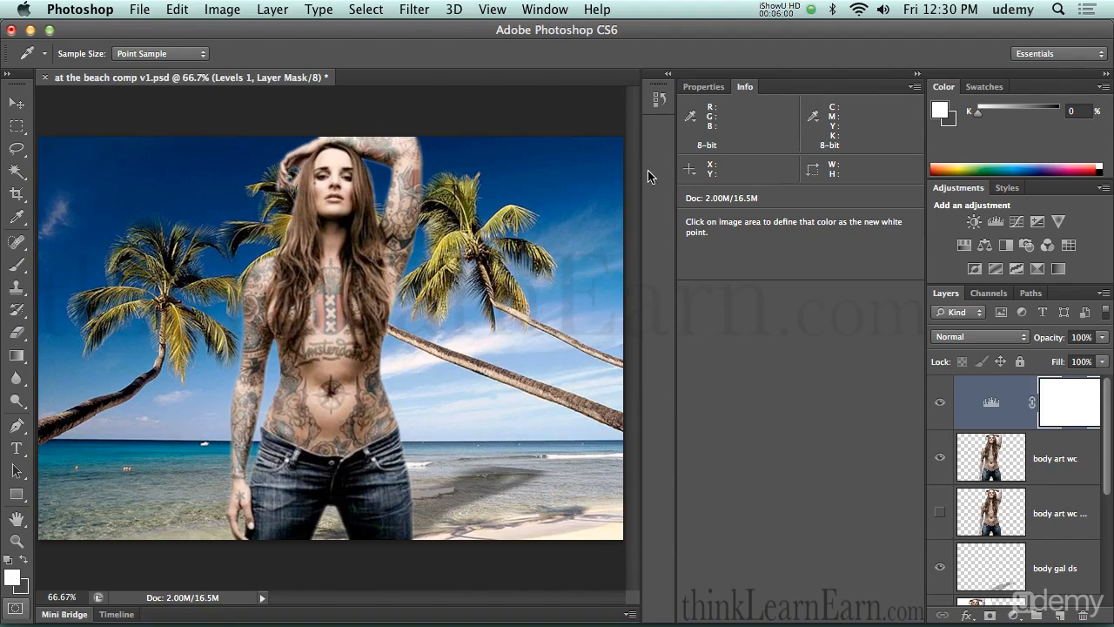
Check the CMYK values of the white point eyedropper's target highlight color and accept them.
click(703, 86)
click(692, 231)
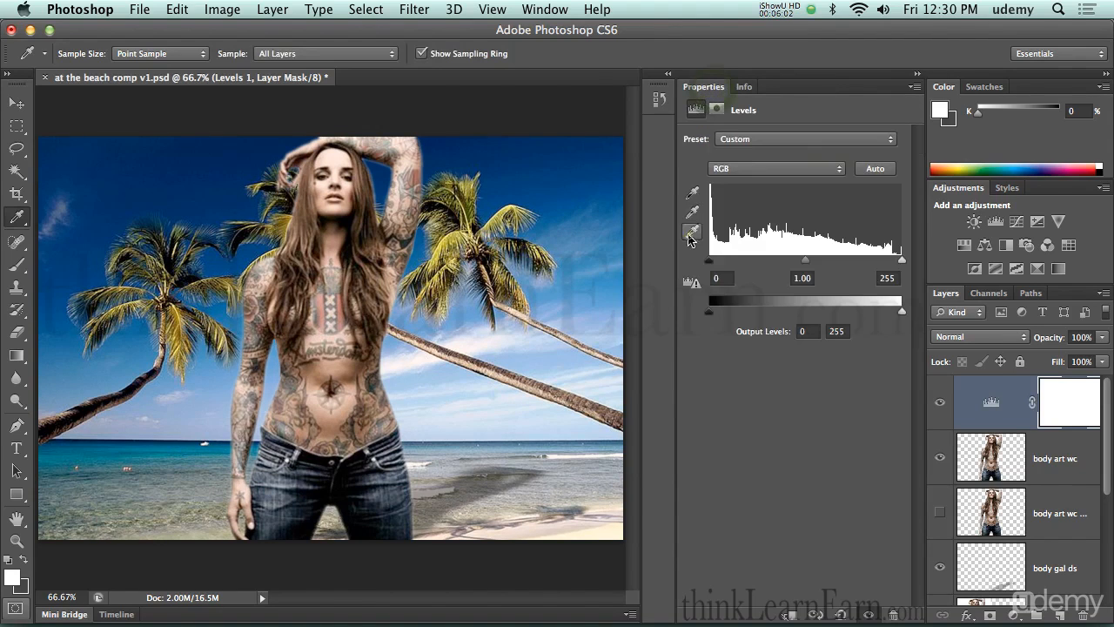
double_click(692, 232)
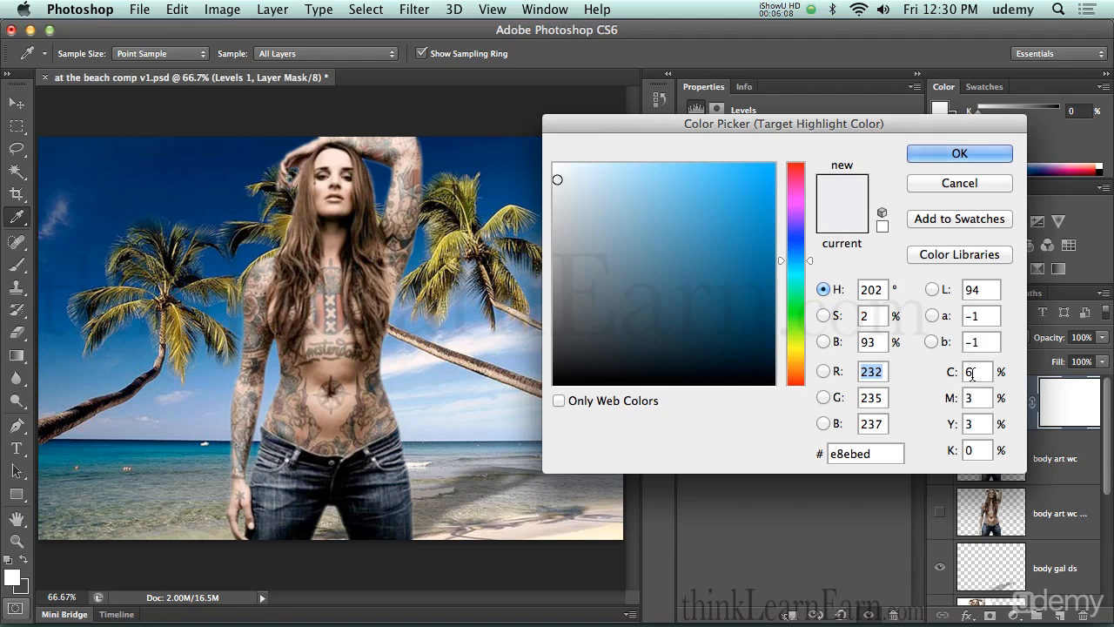
click(958, 155)
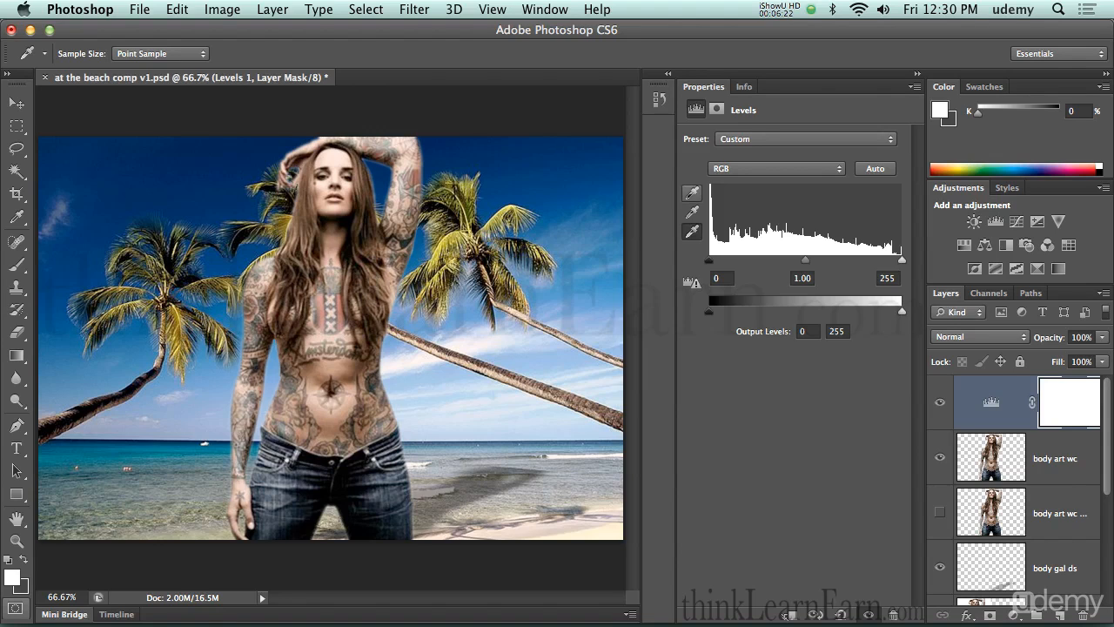
Set the black point by sampling the shaded trunk of the leftmost palm, checking the eyedropper's target shadow color before and after.
double_click(692, 193)
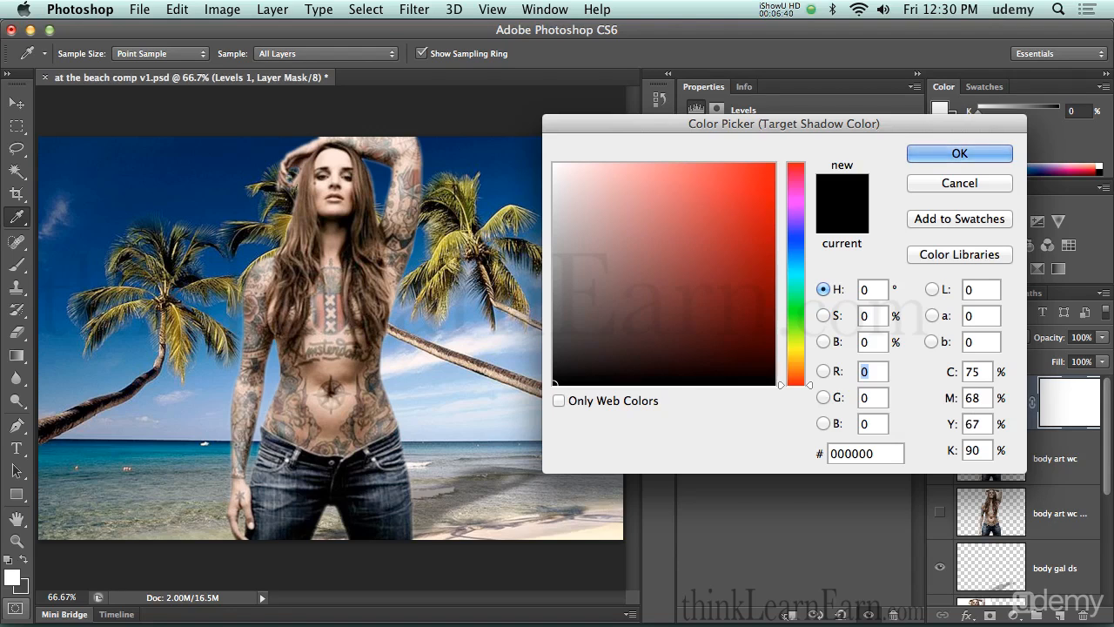
click(935, 156)
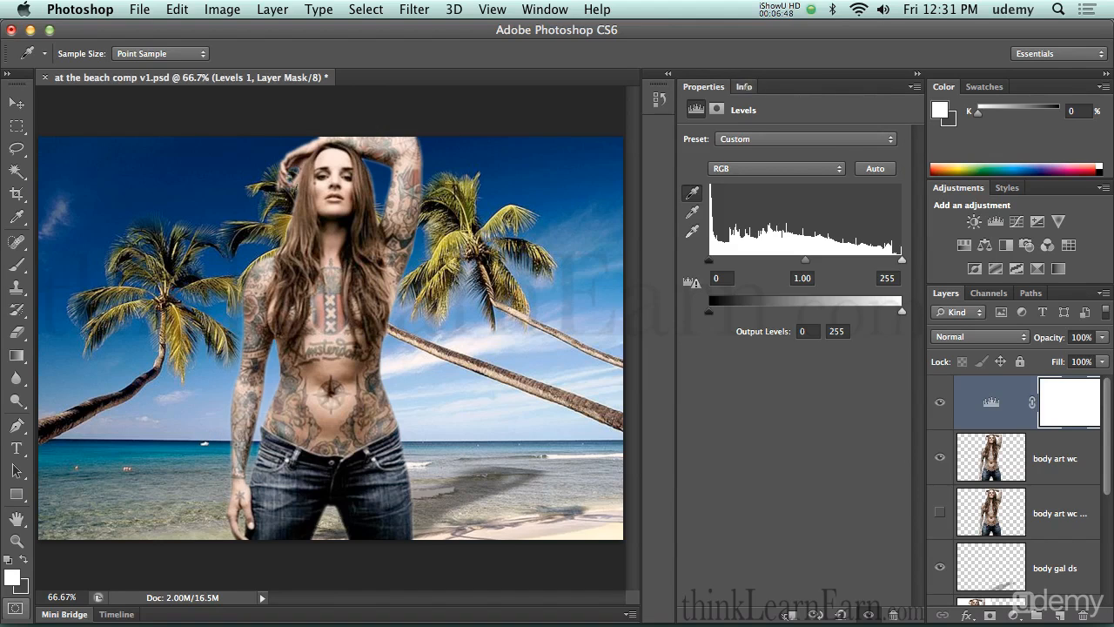
click(745, 87)
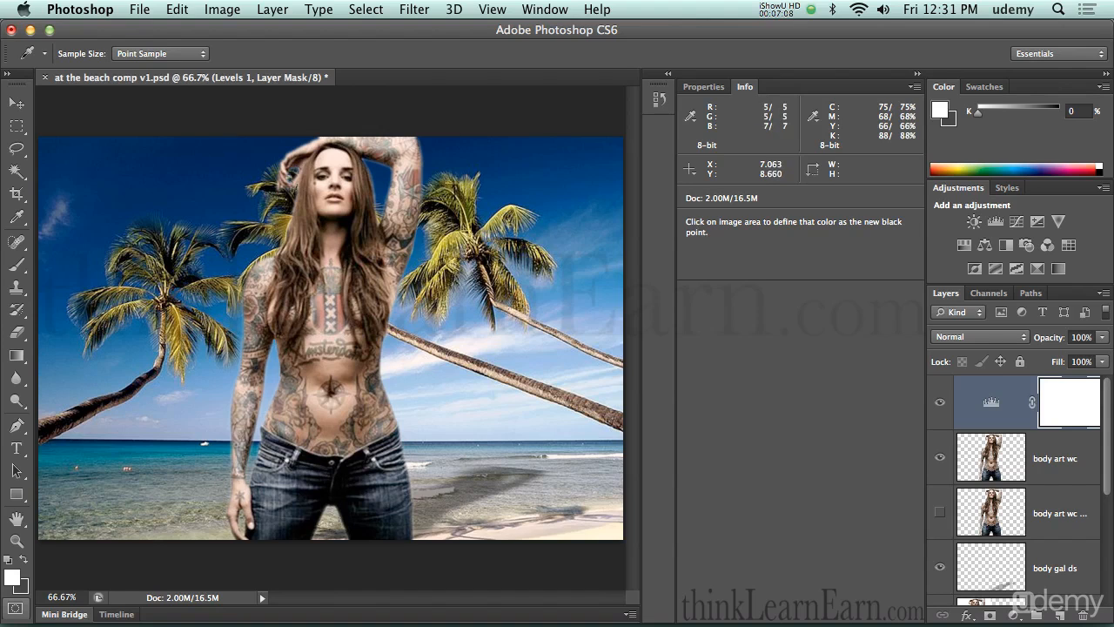
click(87, 405)
click(703, 88)
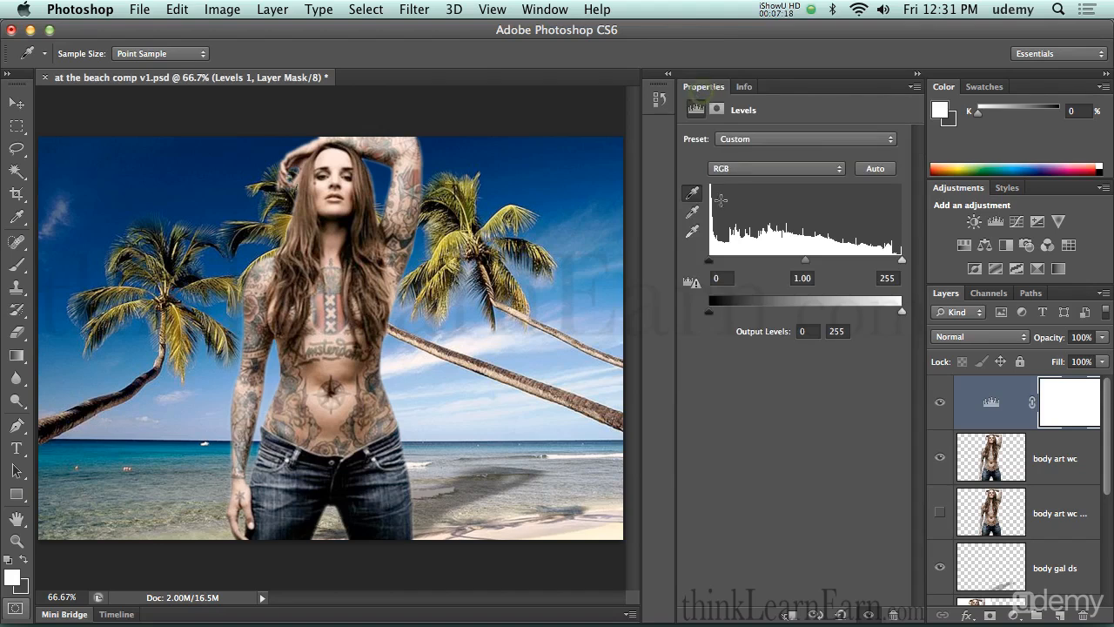
double_click(694, 193)
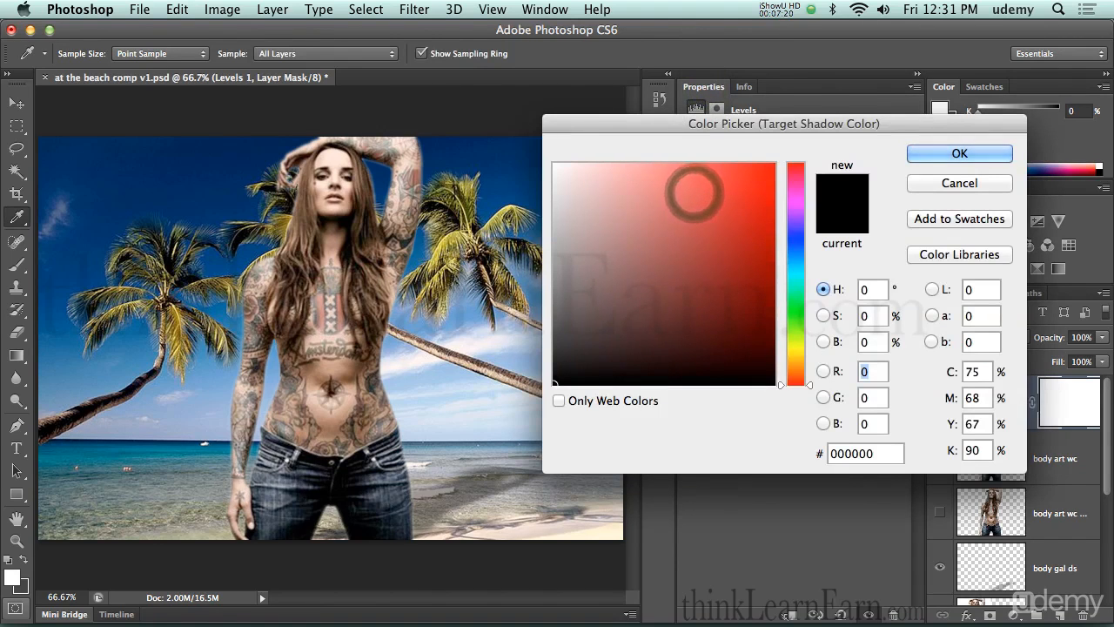
click(929, 153)
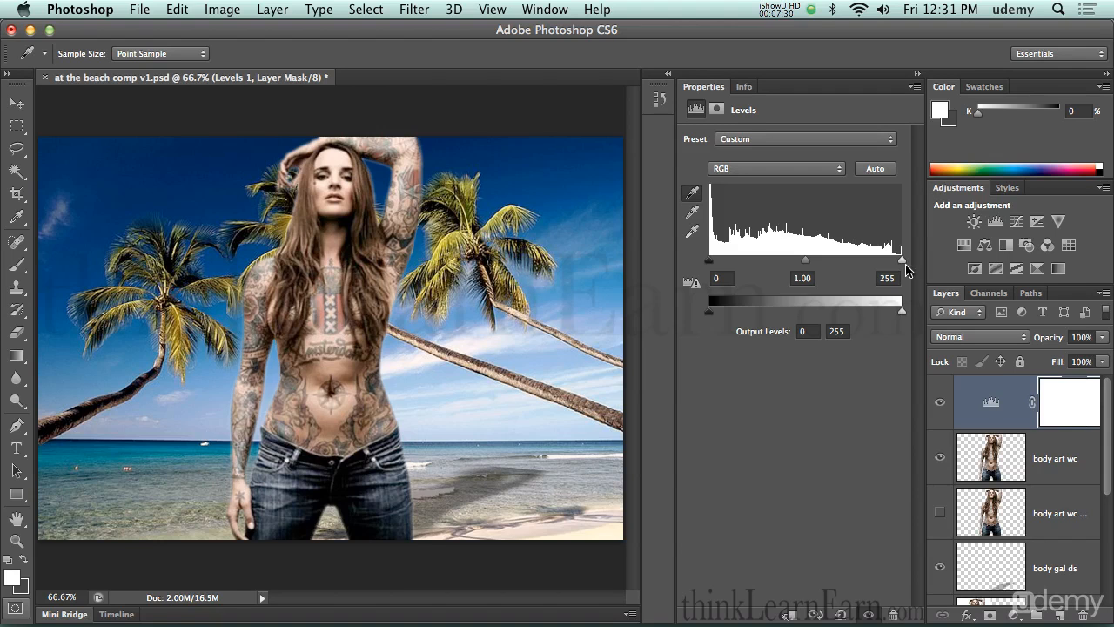
Try Levels input values of 64 for the shadows and 169 for the highlights, and undo back to the default settings.
drag(902, 261, 837, 261)
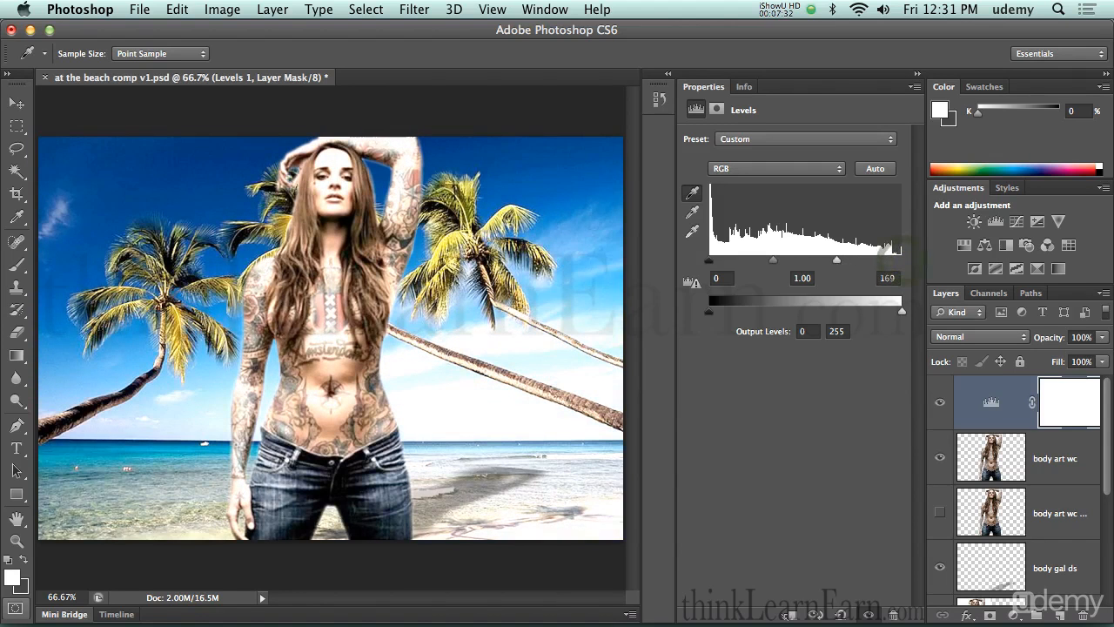
drag(712, 264, 758, 261)
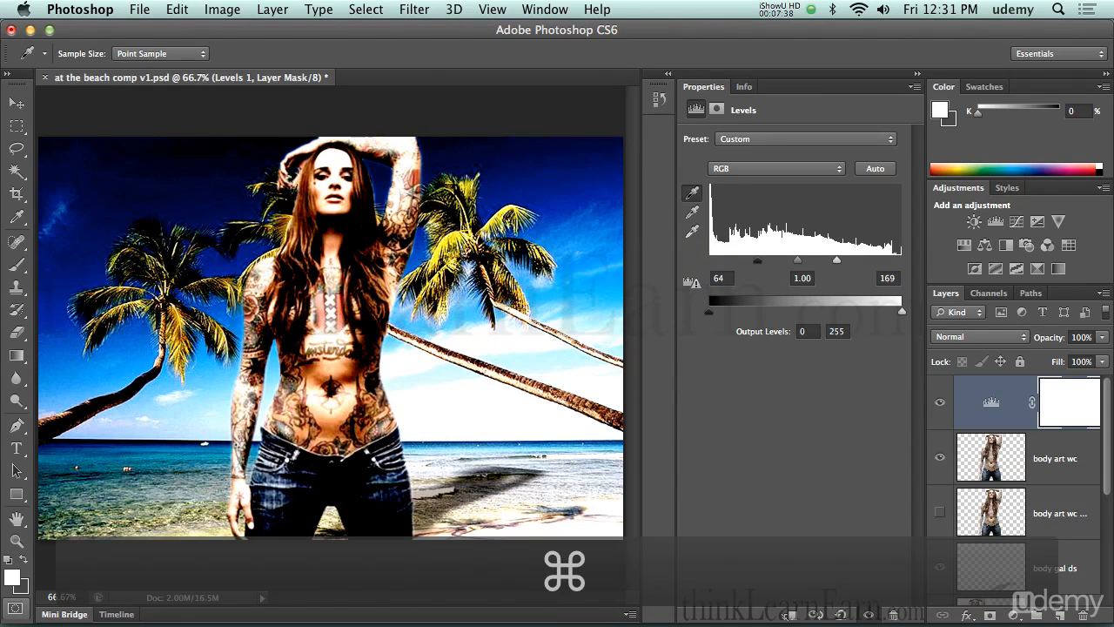
key(super+z)
key(alt+super+z)
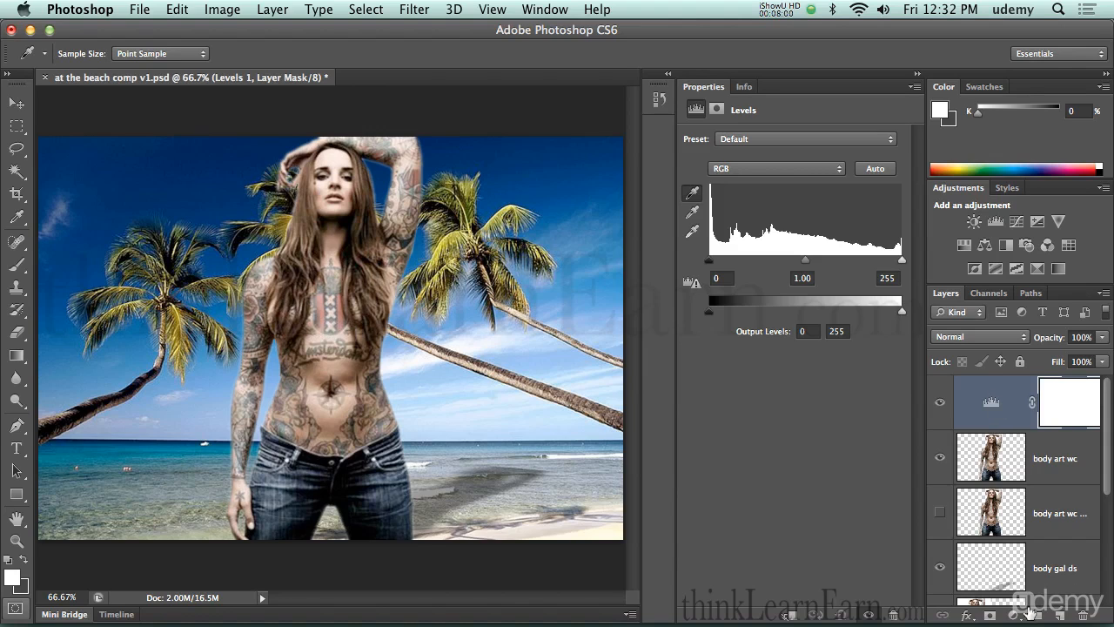
Add a Vibrance adjustment layer above the Levels layer and look over the list of direct image adjustments.
click(1013, 614)
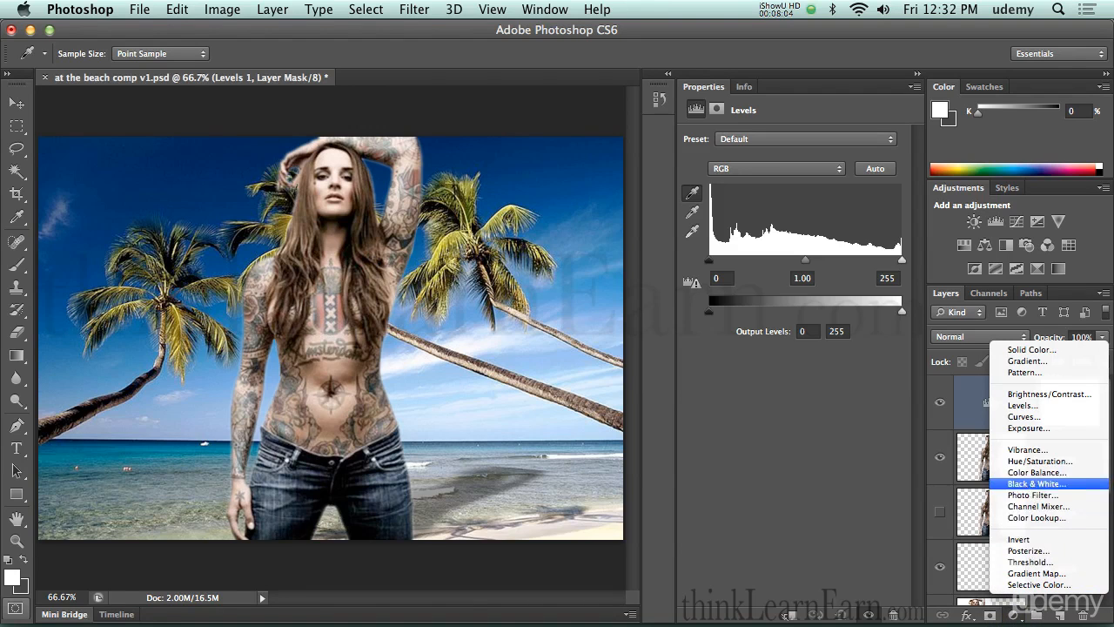
click(1022, 450)
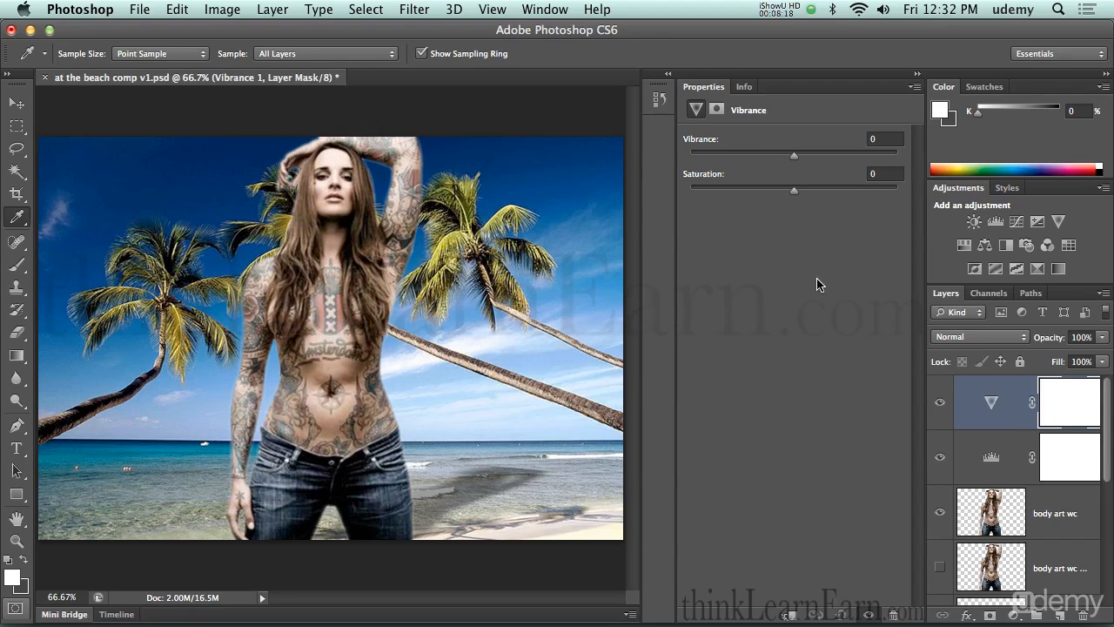
click(237, 10)
mouse_move(253, 63)
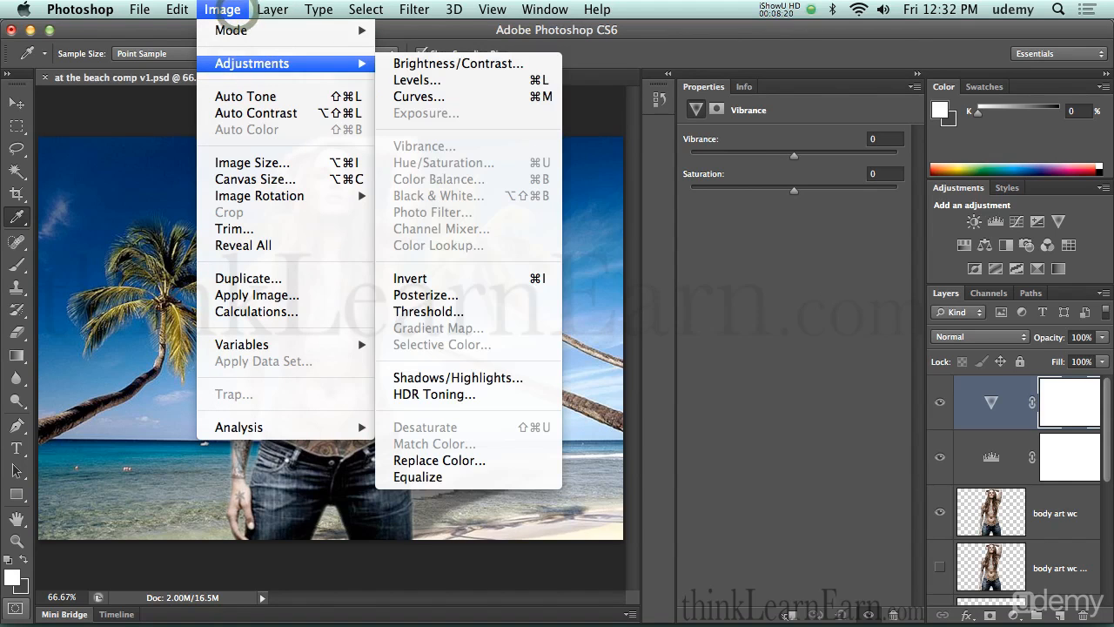
click(228, 5)
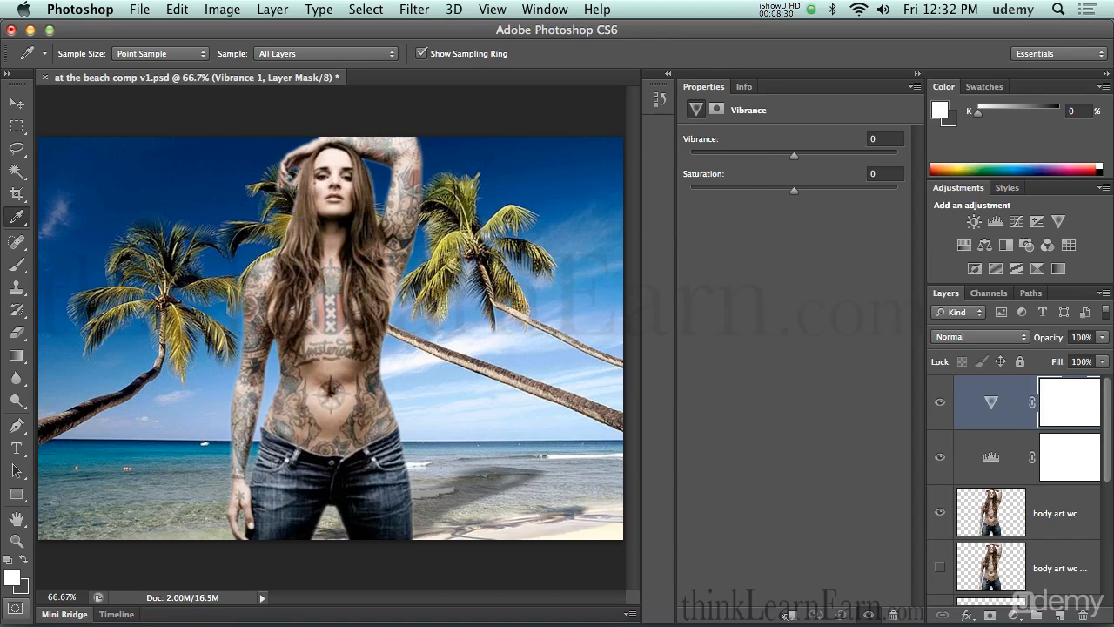
Move the Vibrance layer below the Levels layer and return it to the top of the stack.
drag(1006, 405, 1010, 484)
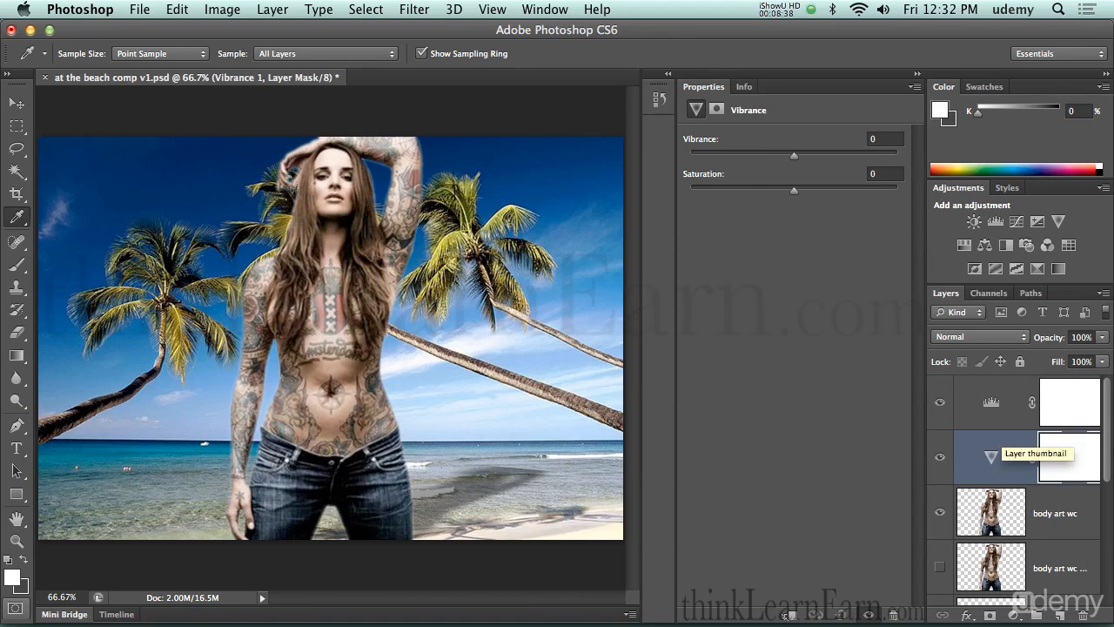
drag(1010, 450, 1010, 386)
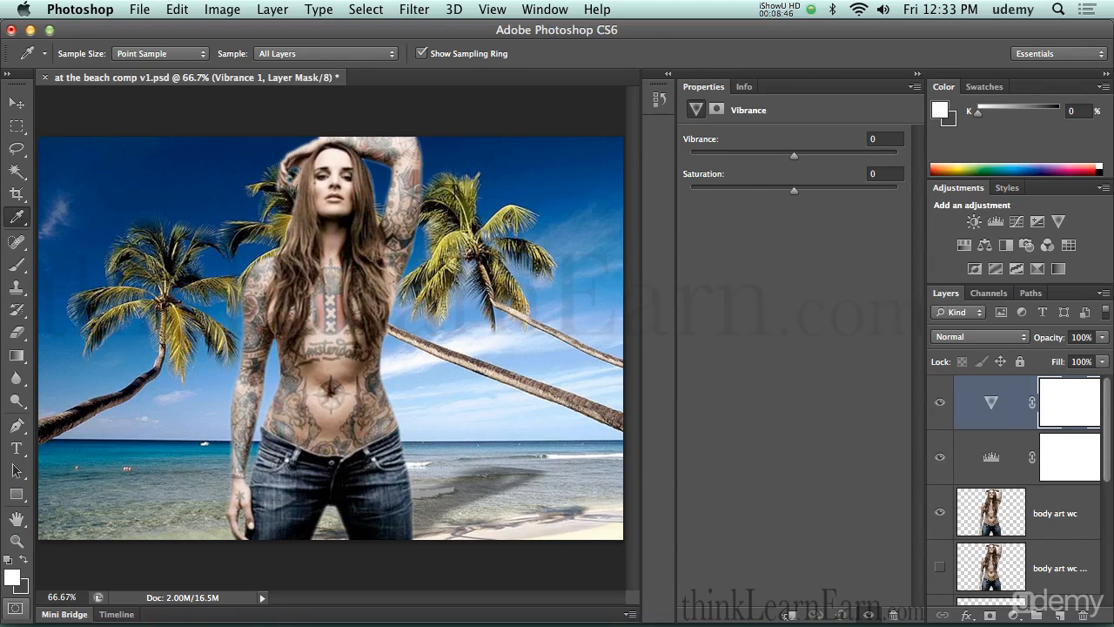
Try Saturation values of +76 and -26 on the Vibrance layer, and undo the change.
drag(793, 190, 868, 189)
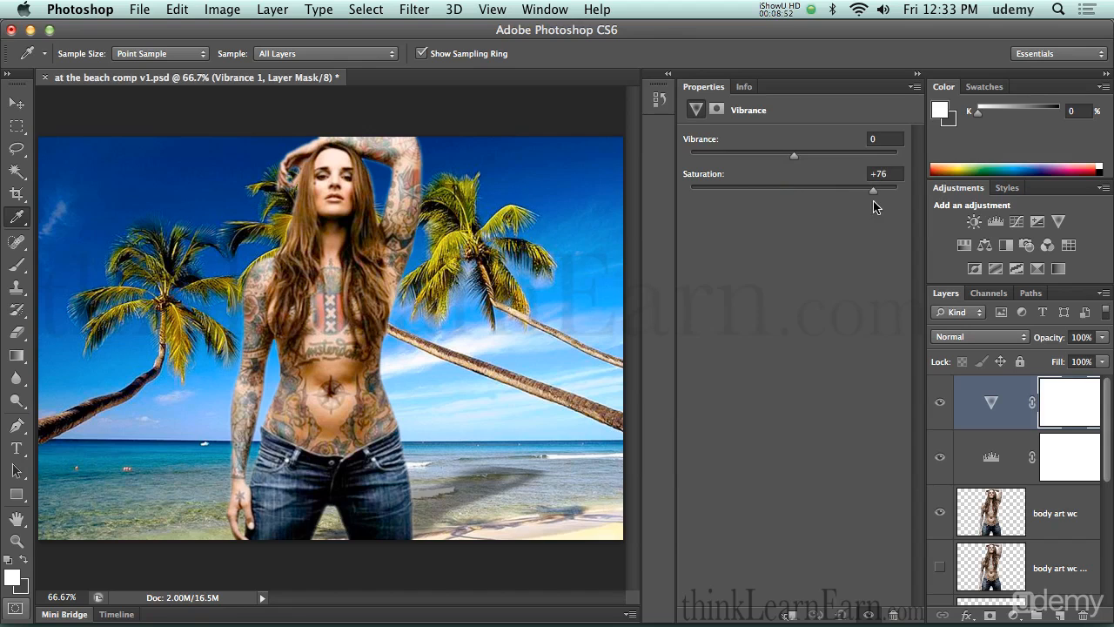
drag(874, 202, 774, 196)
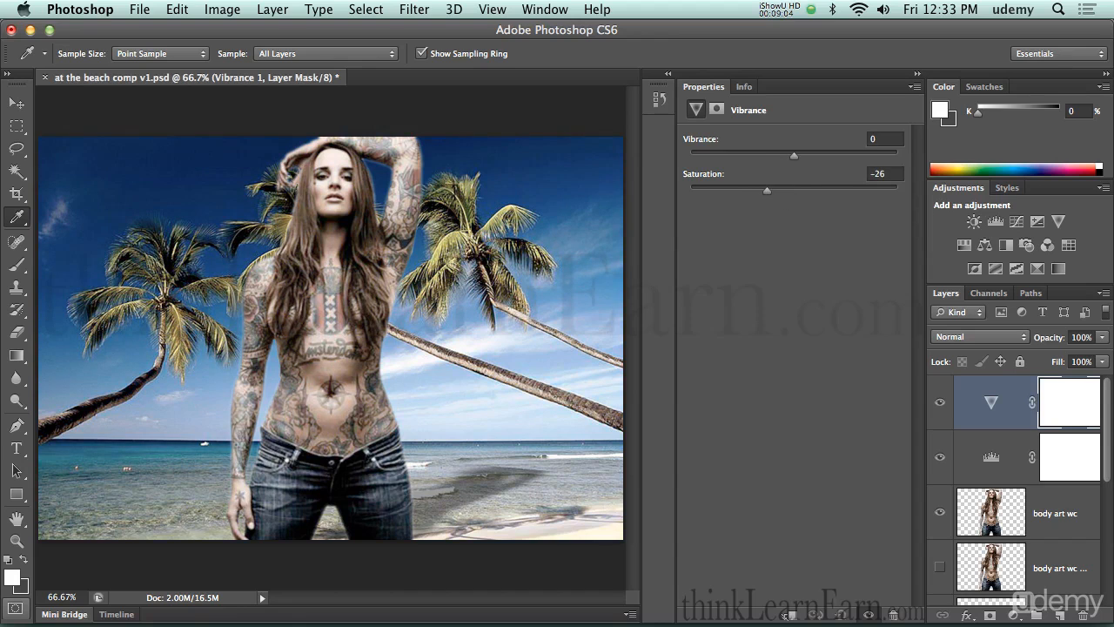
key(super+z)
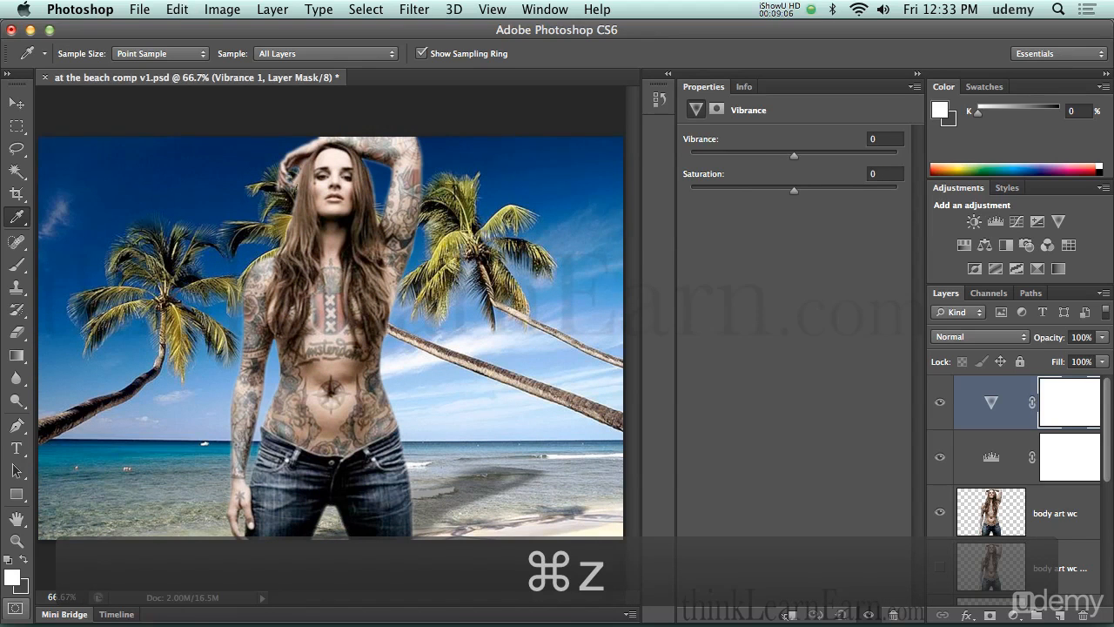
Try Saturation values of +64, -100 and +15 on the Vibrance layer, and restore it to 0.
drag(793, 190, 860, 189)
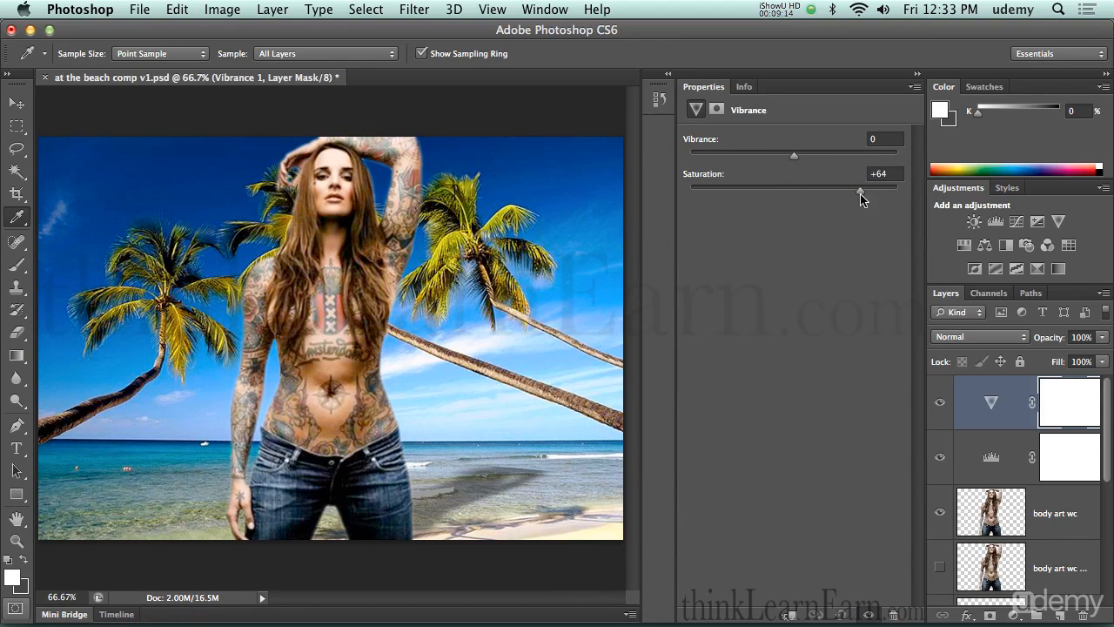
drag(860, 197, 690, 195)
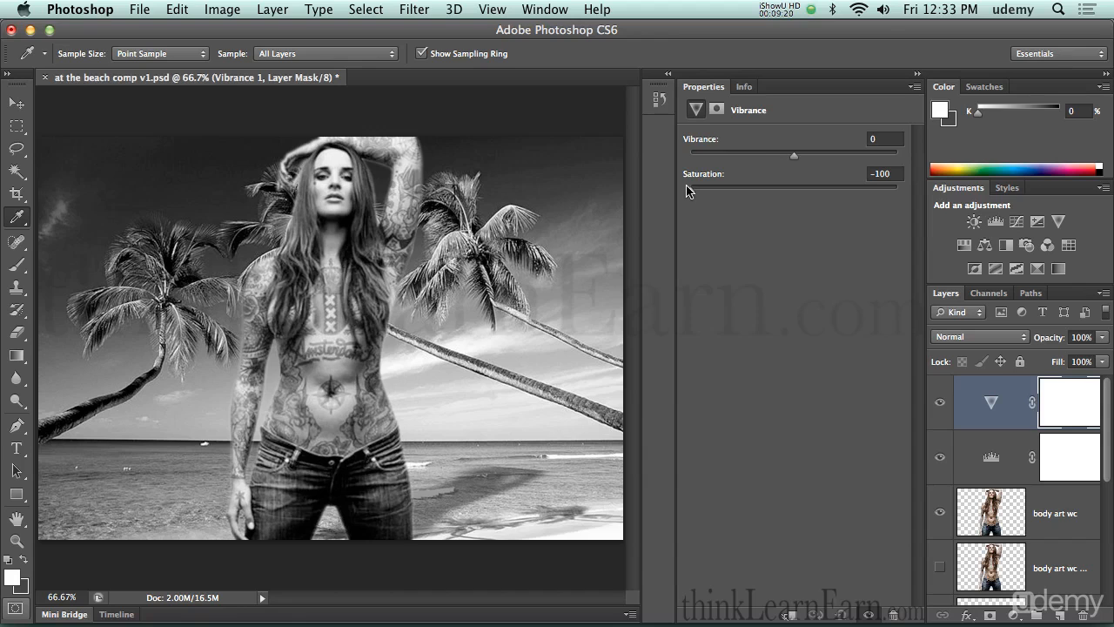
drag(687, 190, 794, 189)
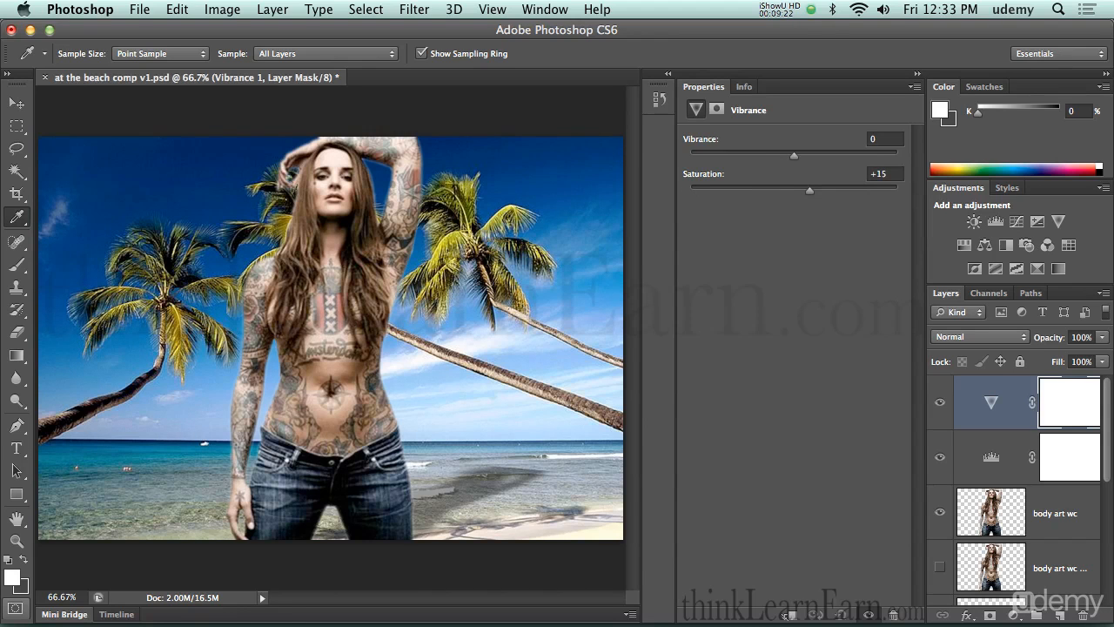
key(super+z)
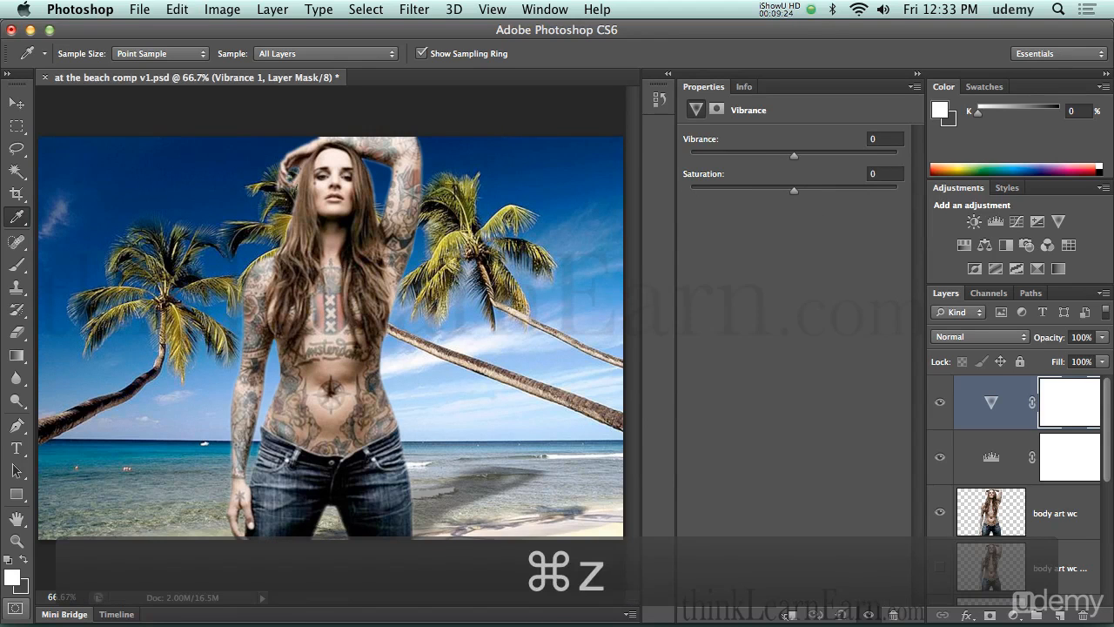
Set the Vibrance layer's Saturation to +3 and Vibrance to -2, trying +31 Saturation and +80 Vibrance on the way.
click(884, 174)
key(Up)
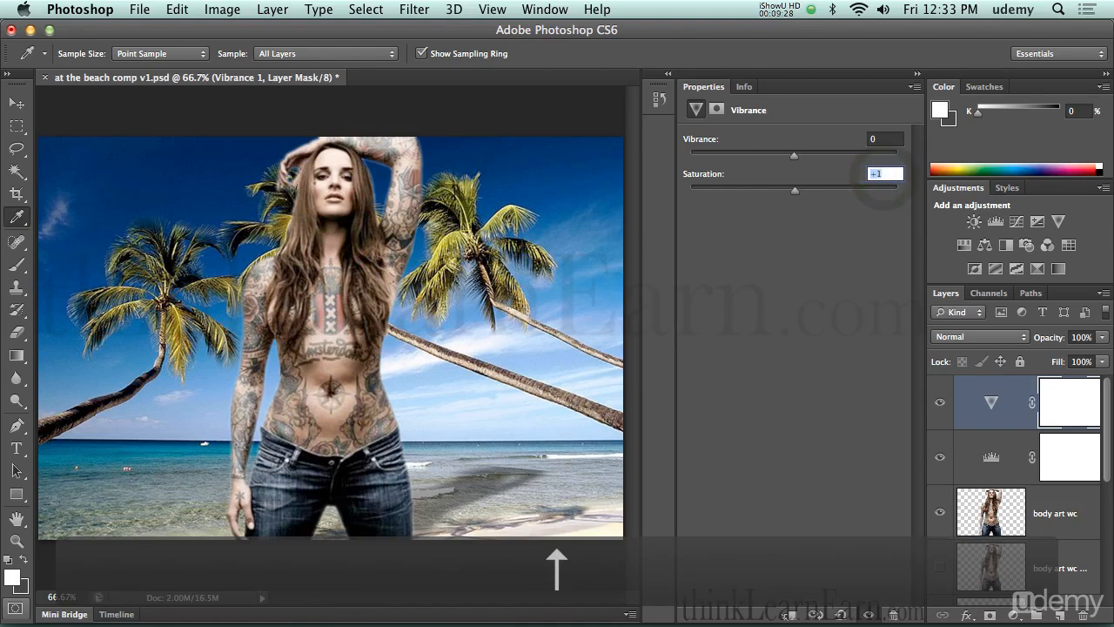
key(shift+Up)
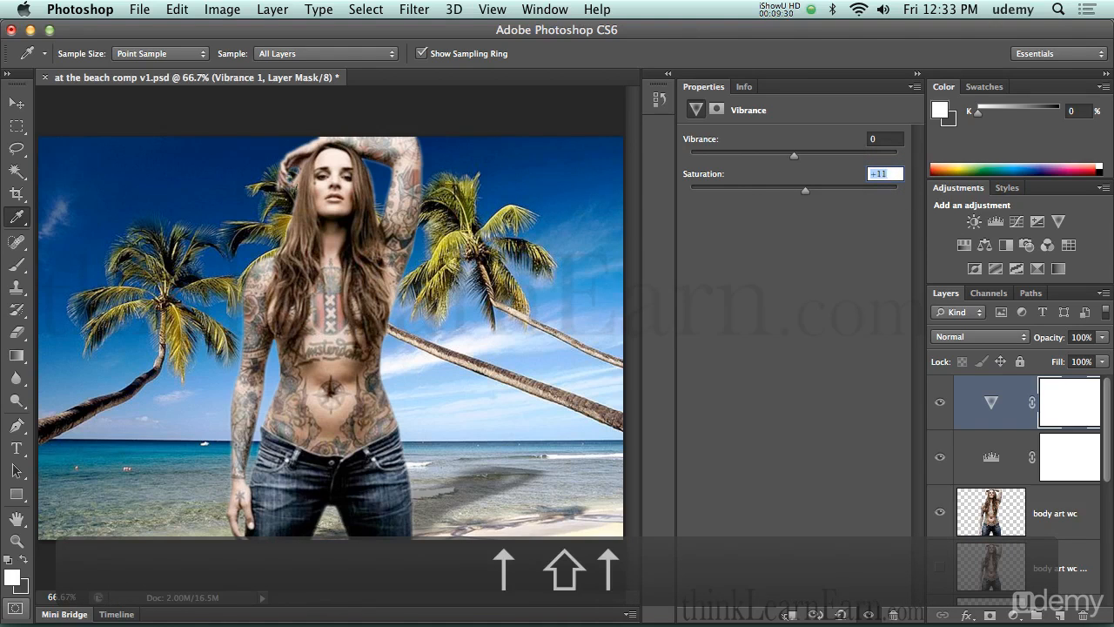
key(shift+Up)
key(shift+Up)
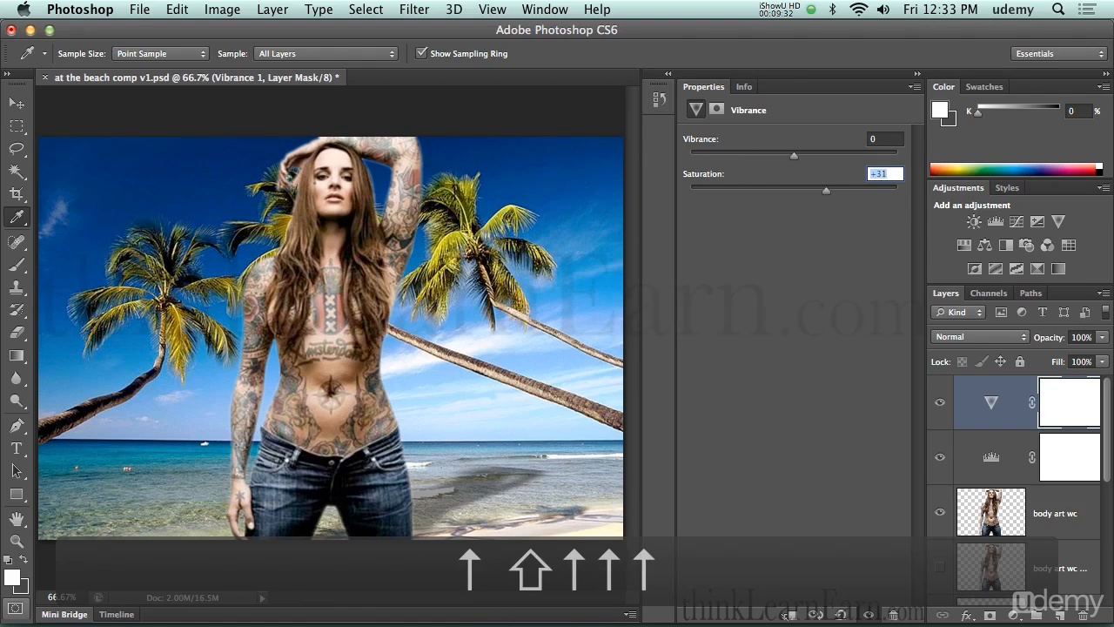
key(shift+Down)
key(shift+Down)
key(shift+Down)
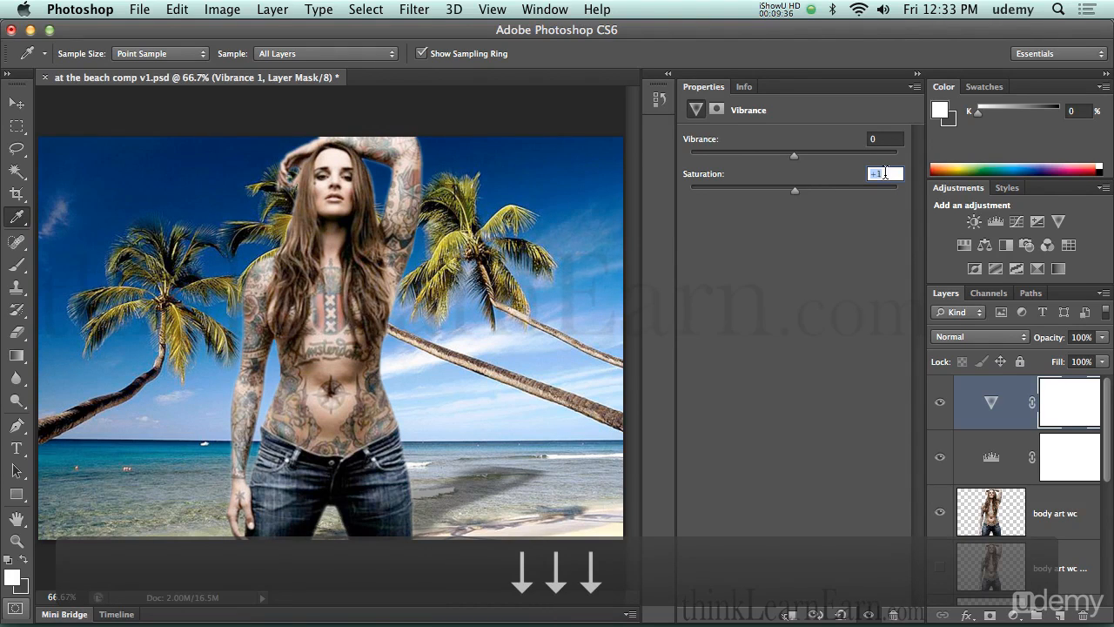
key(Up)
key(Up)
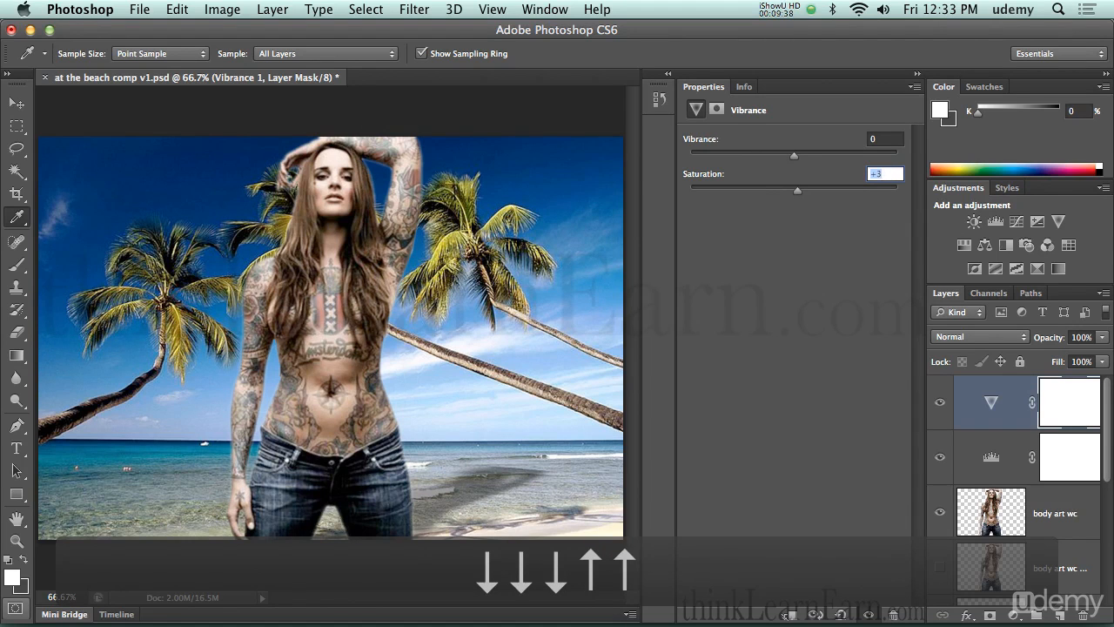
drag(794, 155, 875, 155)
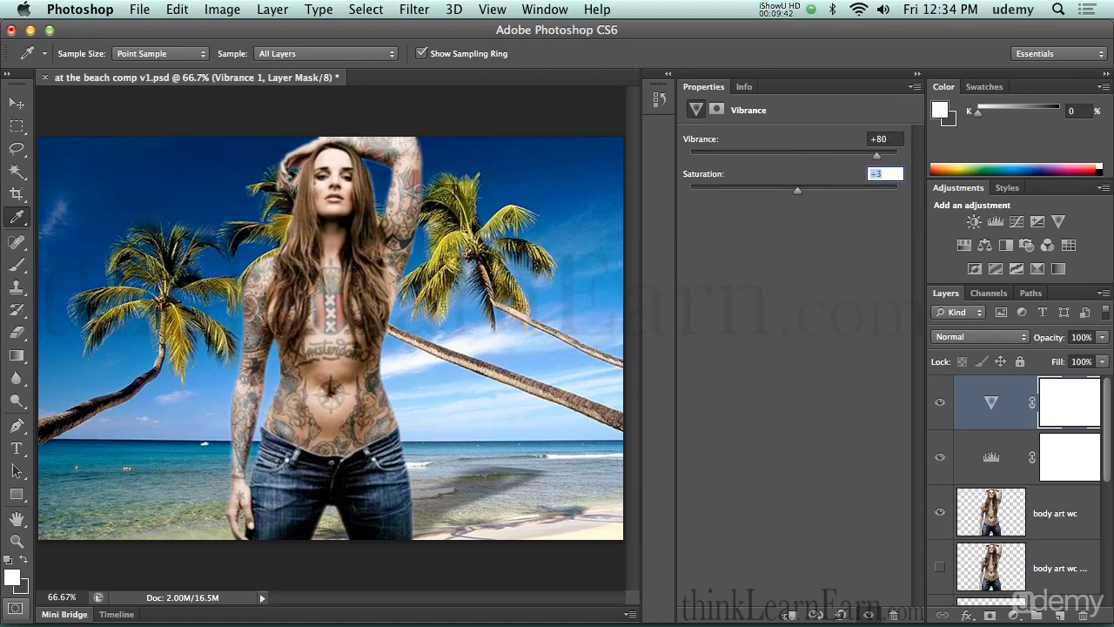
mouse_move(792, 155)
mouse_down()
mouse_move(718, 155)
mouse_move(827, 155)
mouse_move(773, 155)
mouse_move(793, 155)
mouse_up()
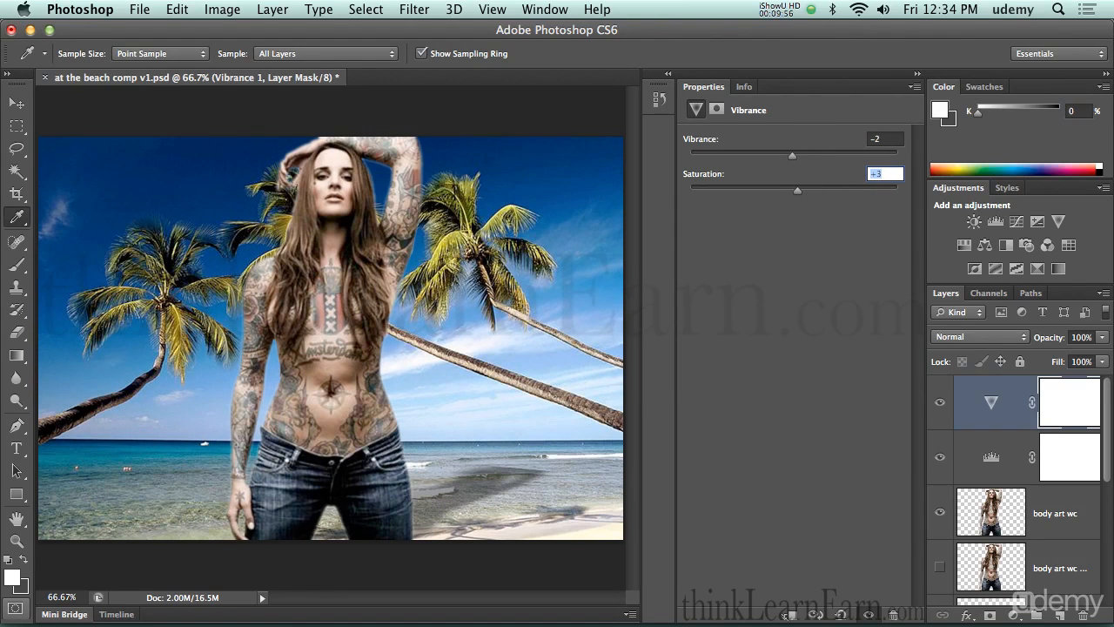
Check the Vibrance layer's mask properties and compare the image with the layer hidden and shown.
click(717, 111)
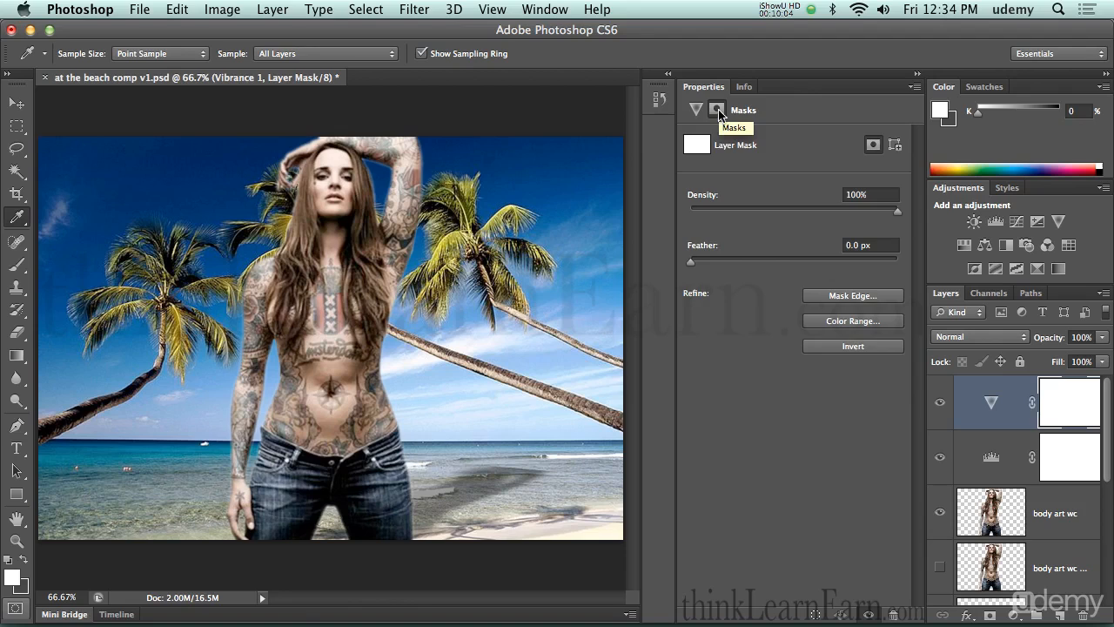
click(696, 109)
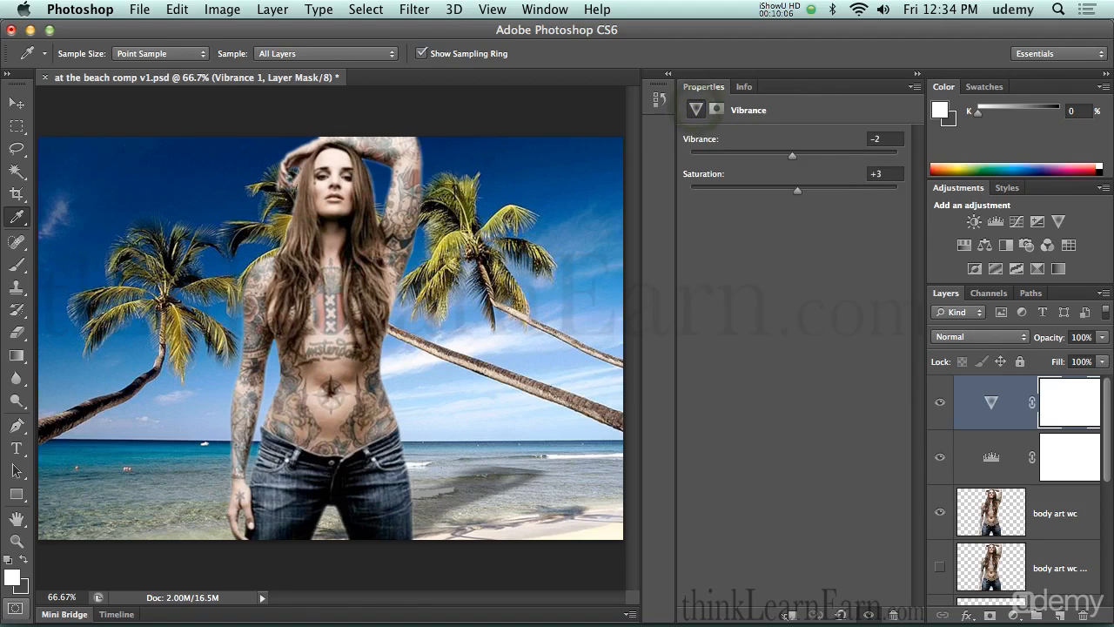
click(939, 404)
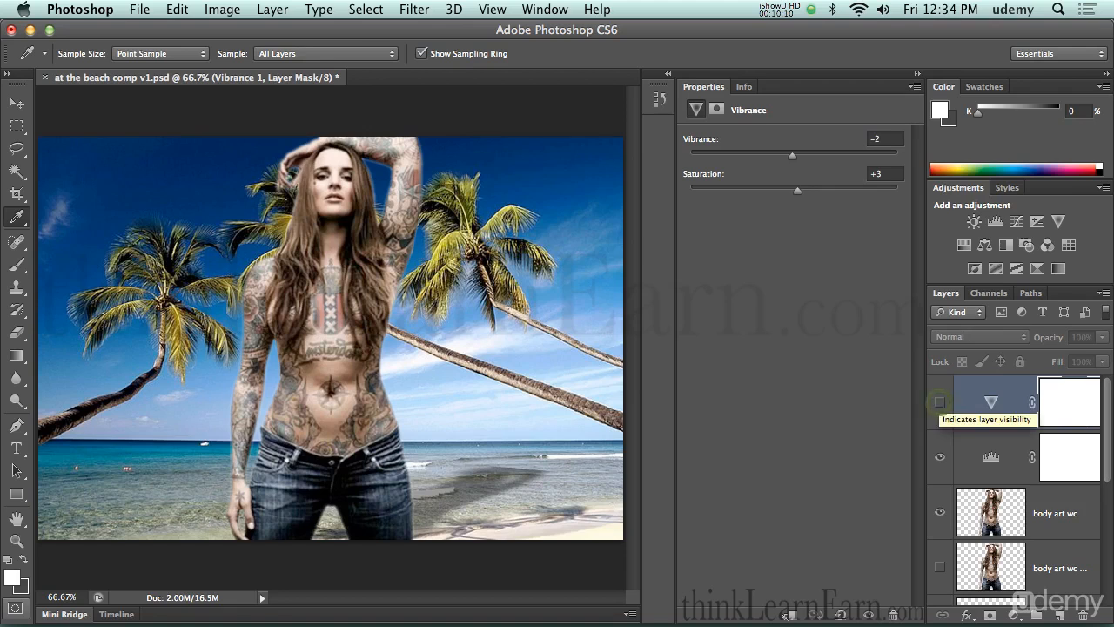
click(939, 404)
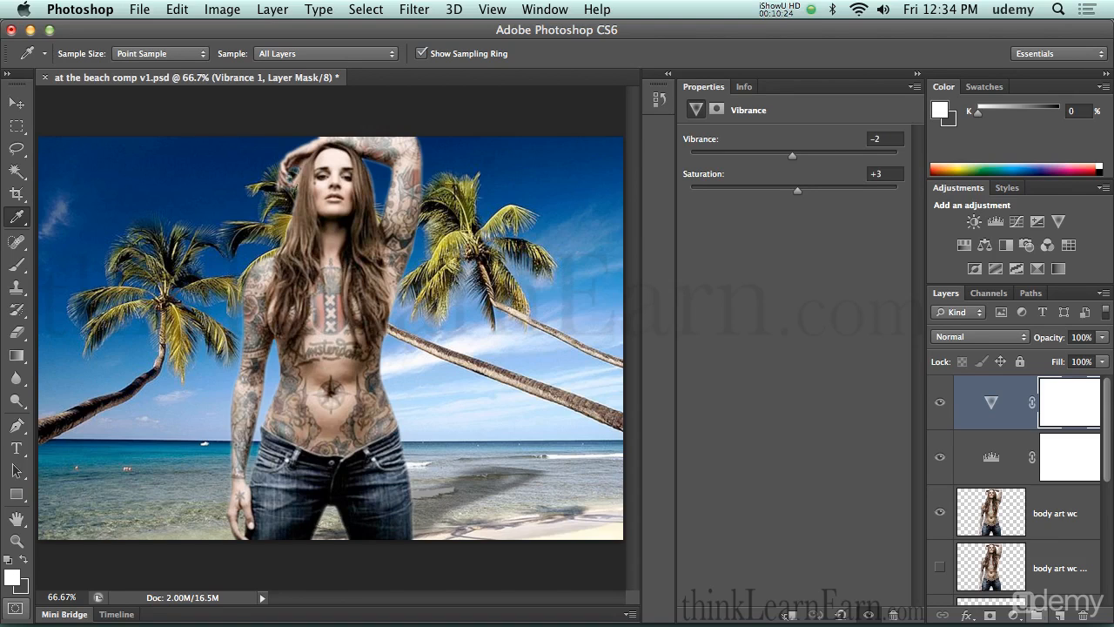
Add a Color Balance adjustment layer above the Vibrance layer.
click(1014, 615)
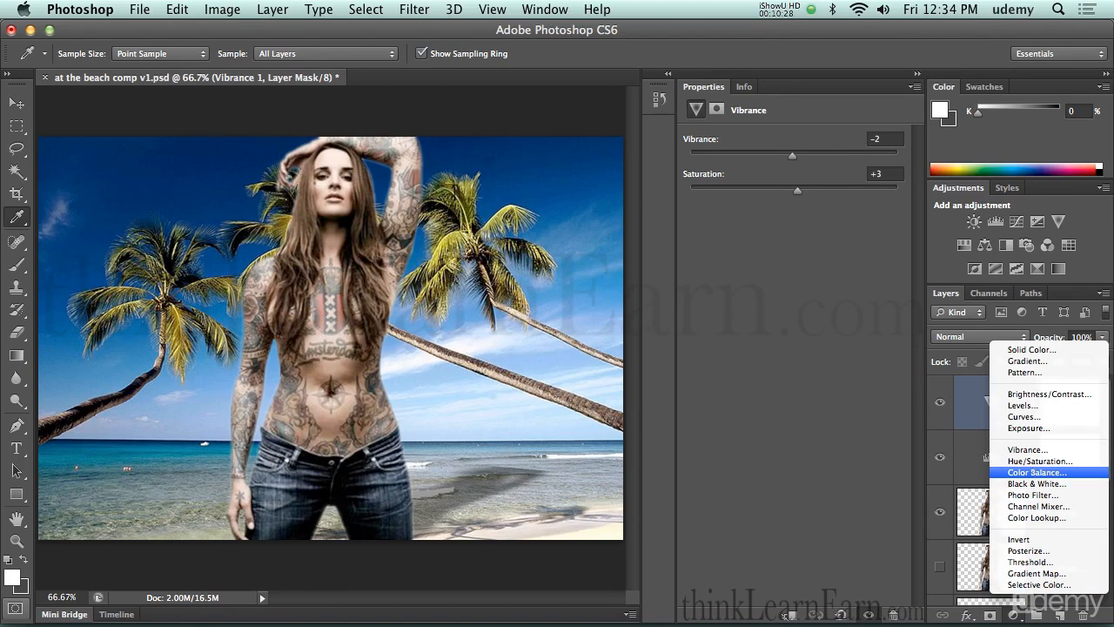
click(1036, 473)
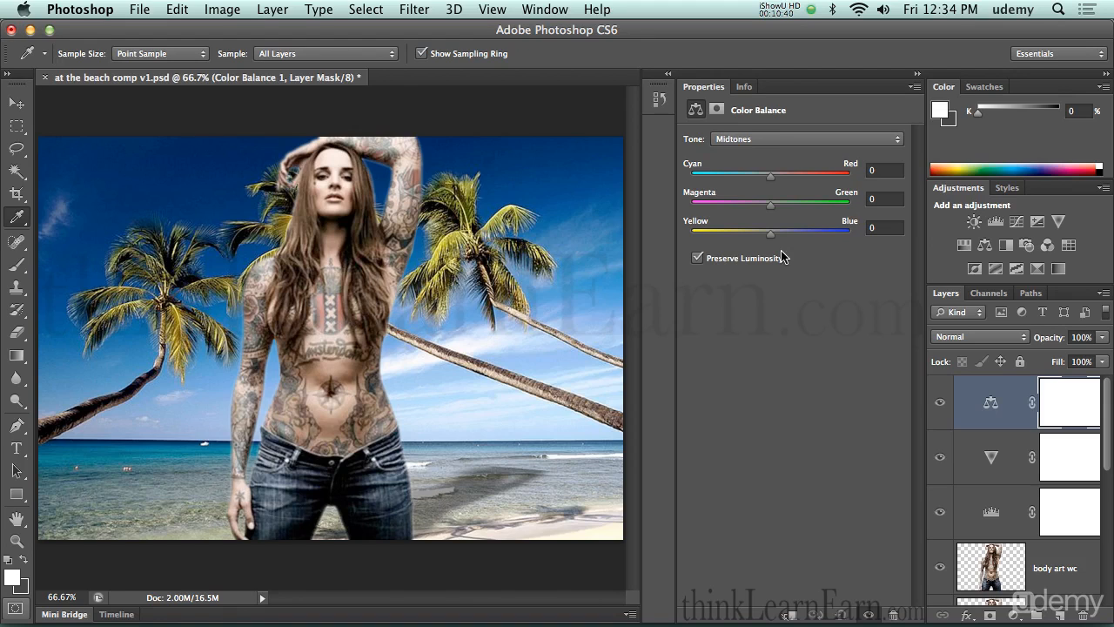
Try Cyan-Red values of +67, -15 and -55 for the Midtones of the Color Balance layer, and restore 0.
click(743, 139)
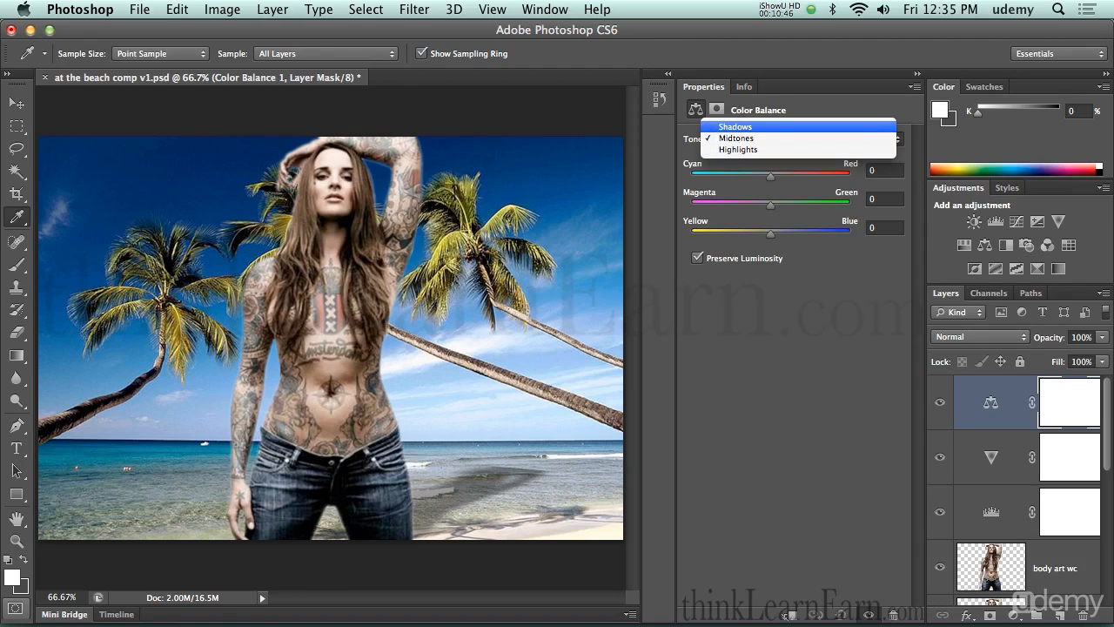
click(738, 139)
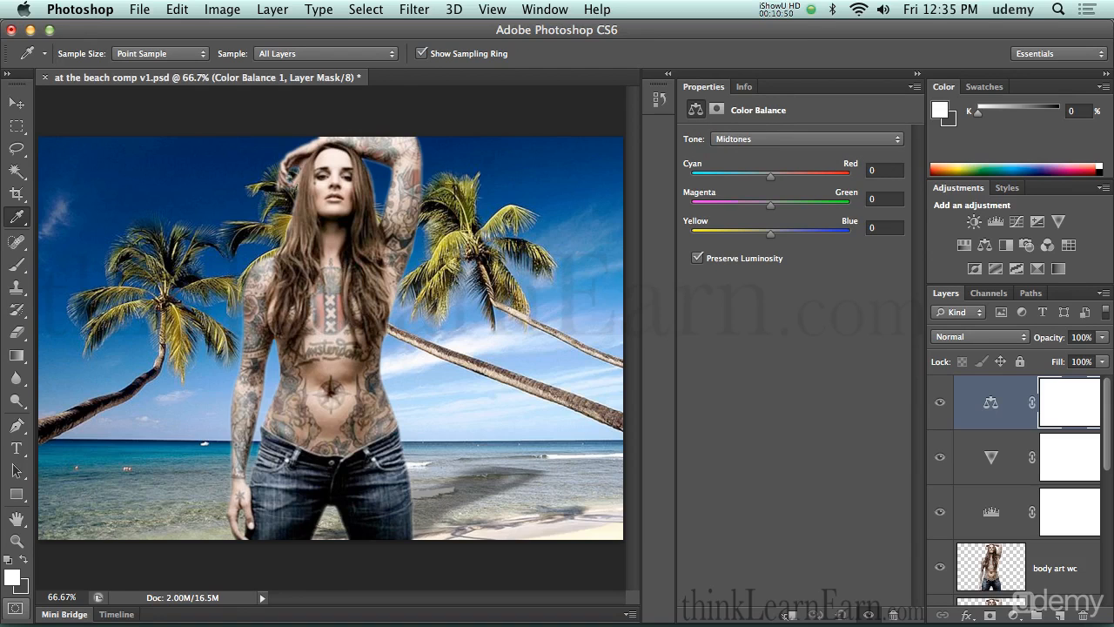
drag(770, 176, 825, 177)
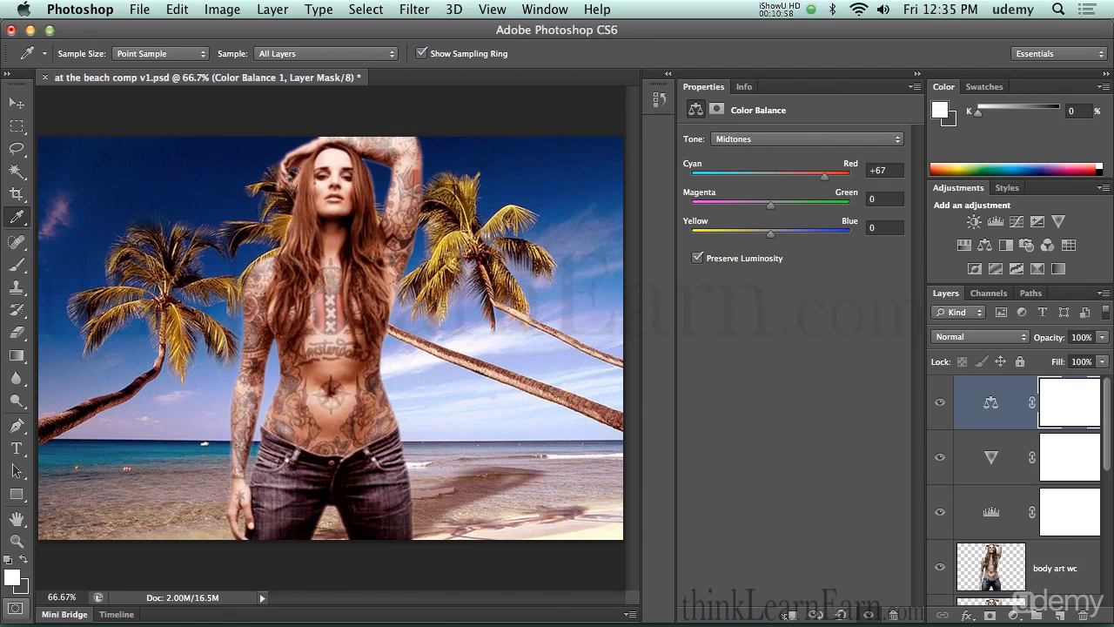
key(super+z)
drag(772, 177, 758, 177)
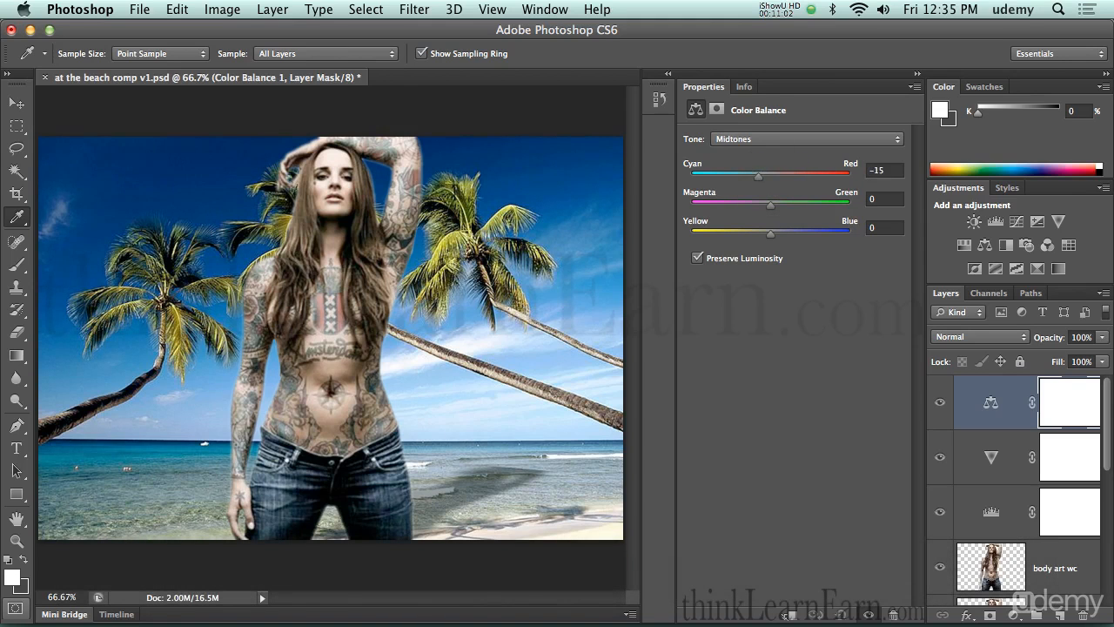
drag(733, 177, 719, 177)
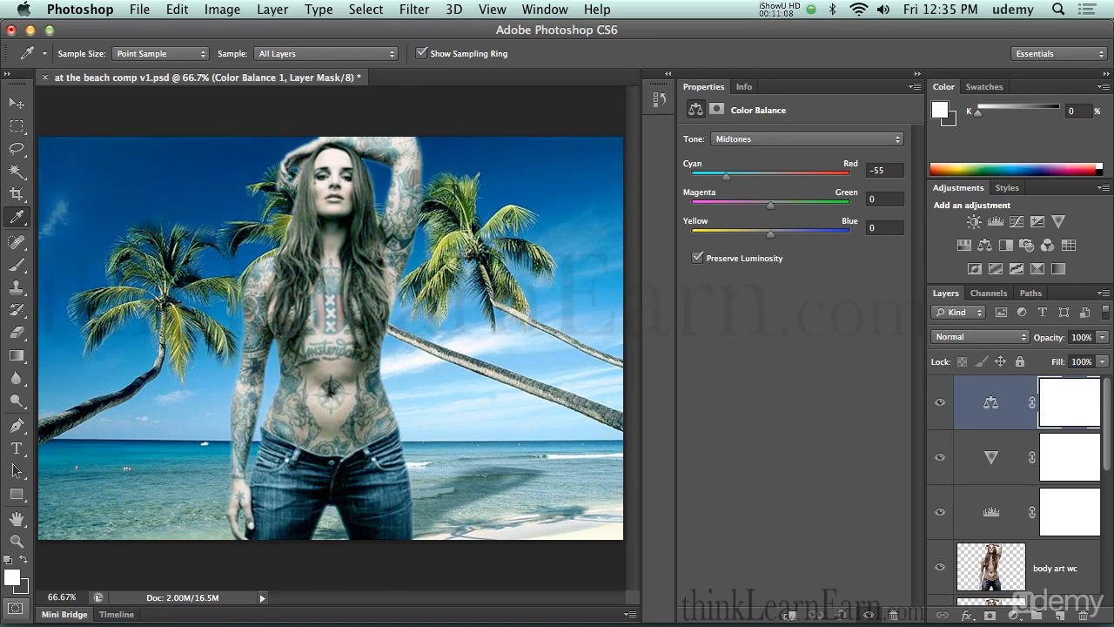
key(super+z)
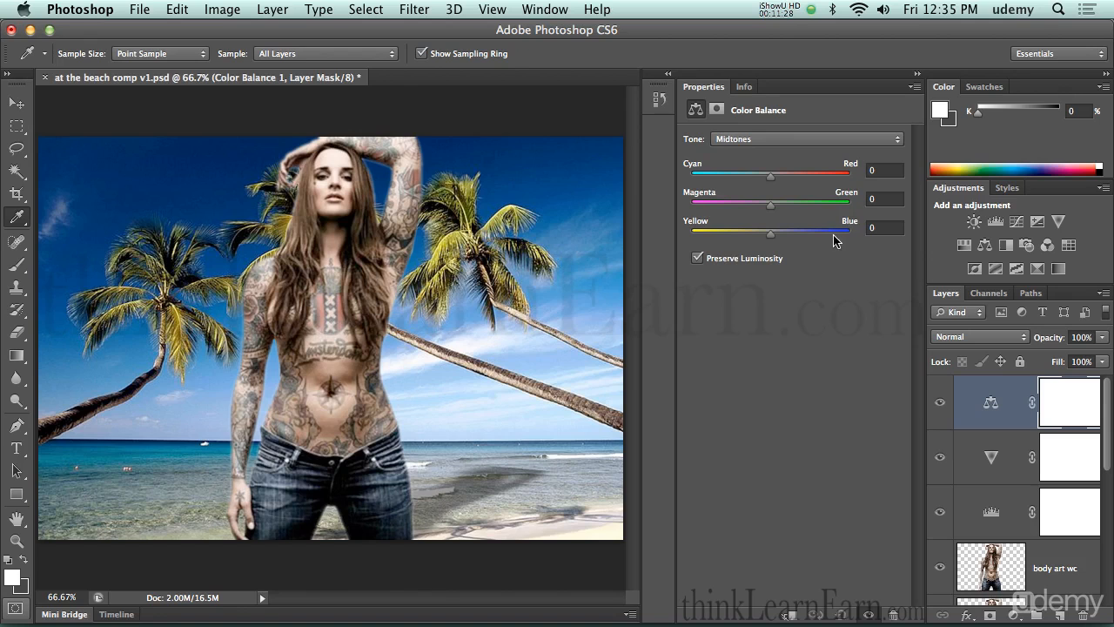
Try Yellow-Blue values of +13 and +100 for the Color Balance Midtones, and undo back to 0.
mouse_move(770, 233)
mouse_down()
mouse_move(851, 233)
mouse_move(684, 234)
mouse_move(782, 242)
mouse_up()
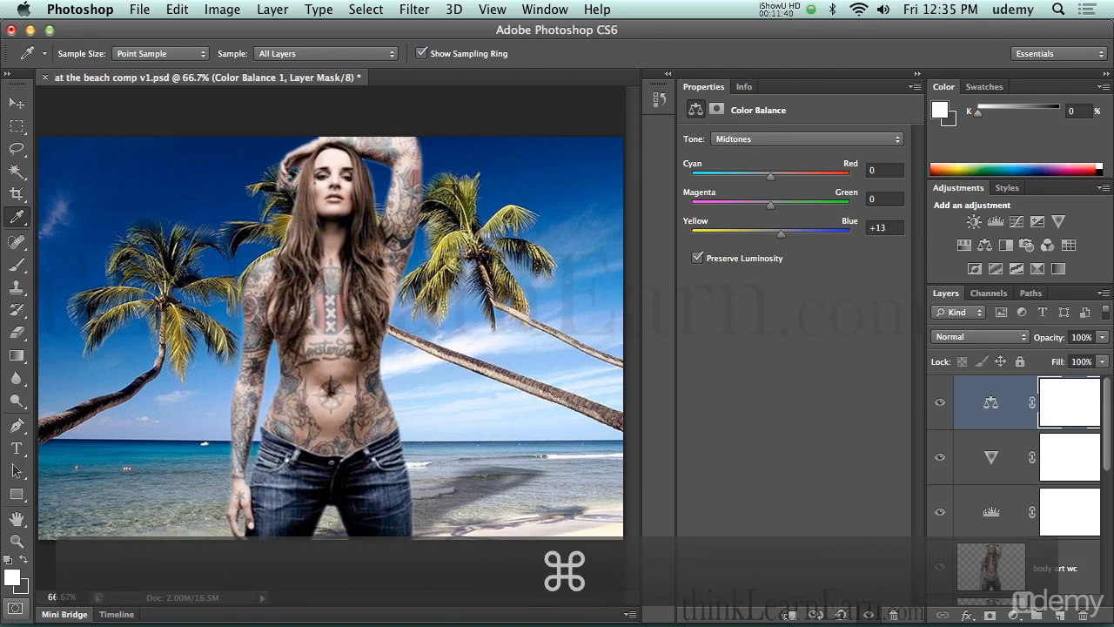
key(super+z)
key(super+z)
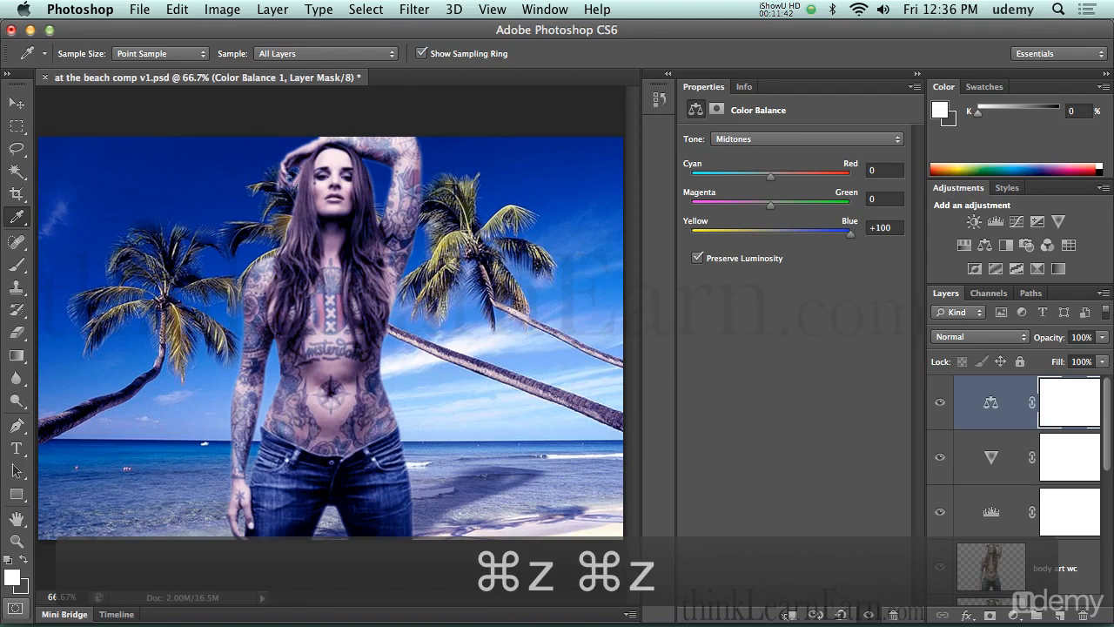
key(super+z)
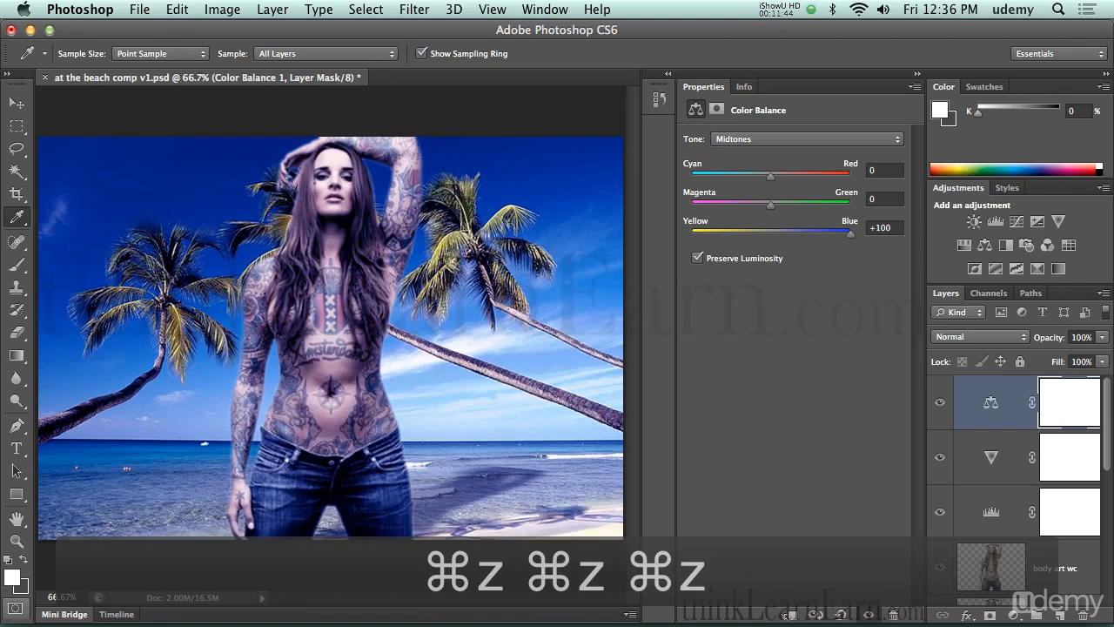
key(super+z)
key(alt+super+z)
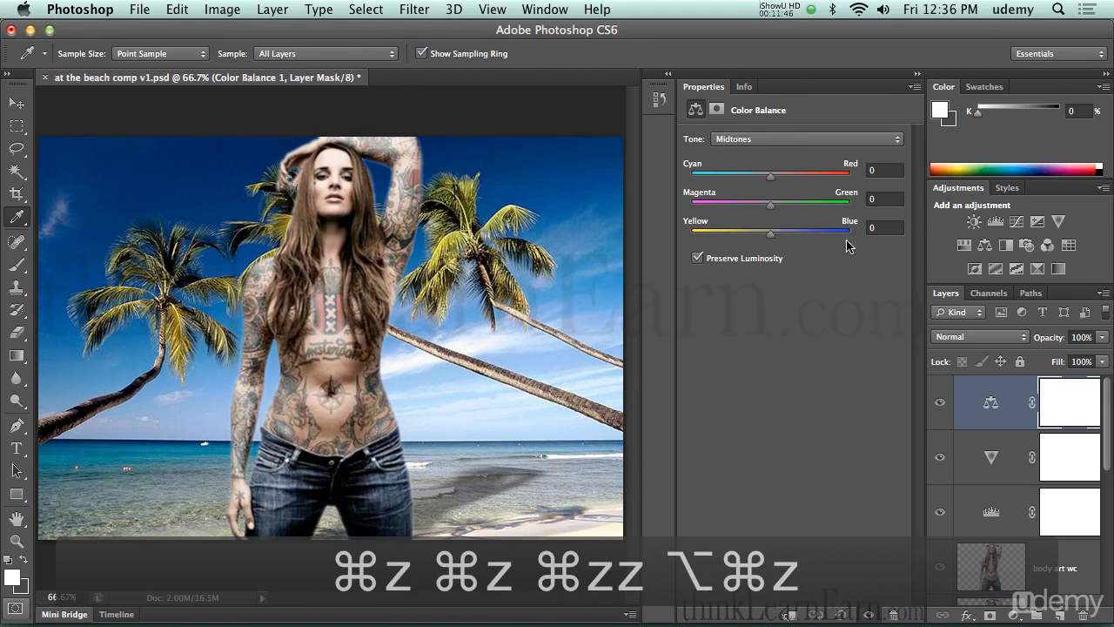
Set the Color Balance Highlights to +50 on the Cyan-Red scale, trying -33 on the way.
click(770, 139)
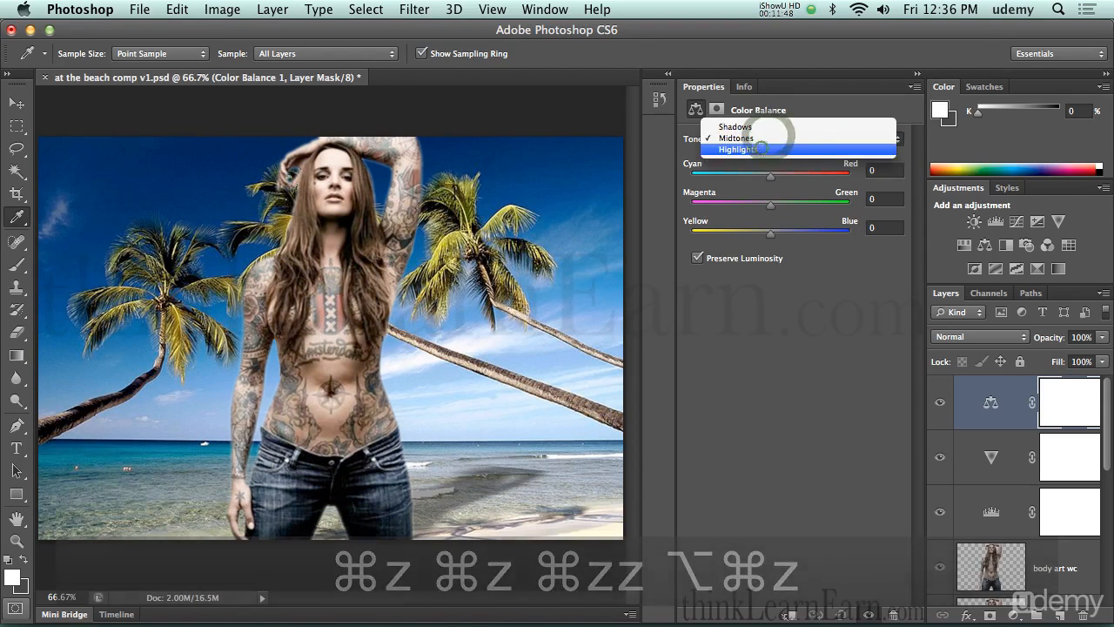
click(772, 149)
drag(770, 170, 746, 179)
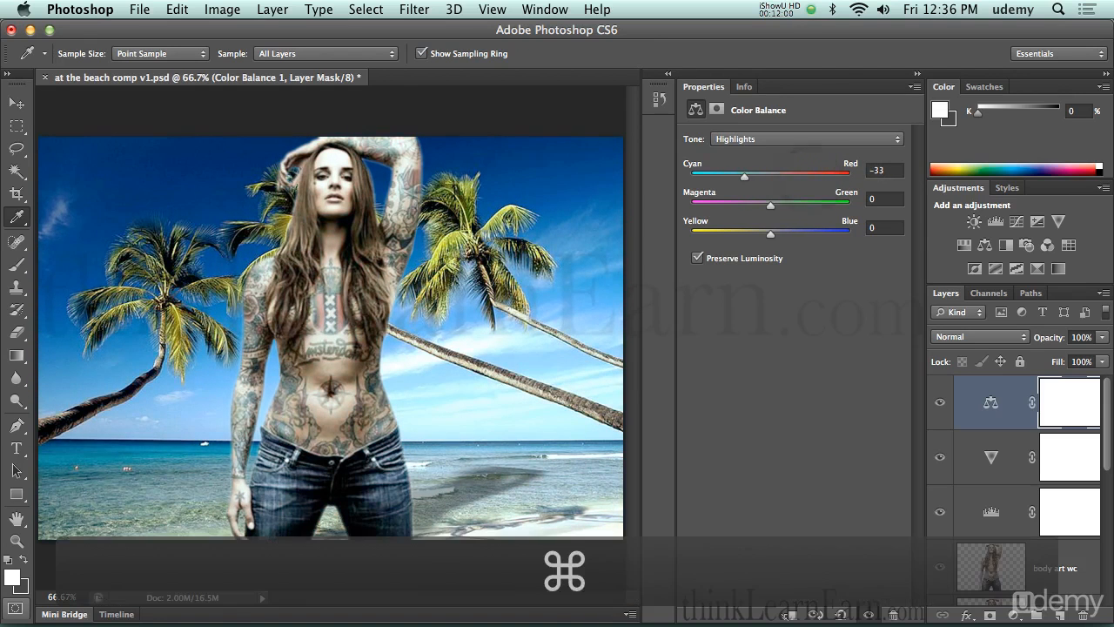
key(super+z)
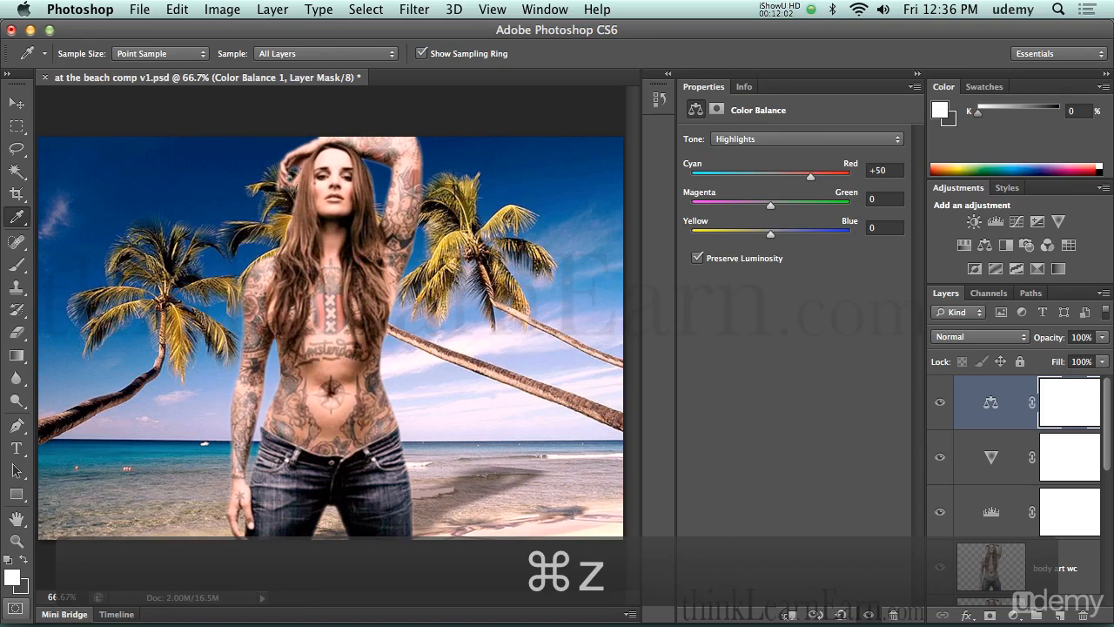
Compare the image with the Levels, Vibrance and Color Balance layers hidden and shown, and save the document.
click(940, 512)
click(940, 457)
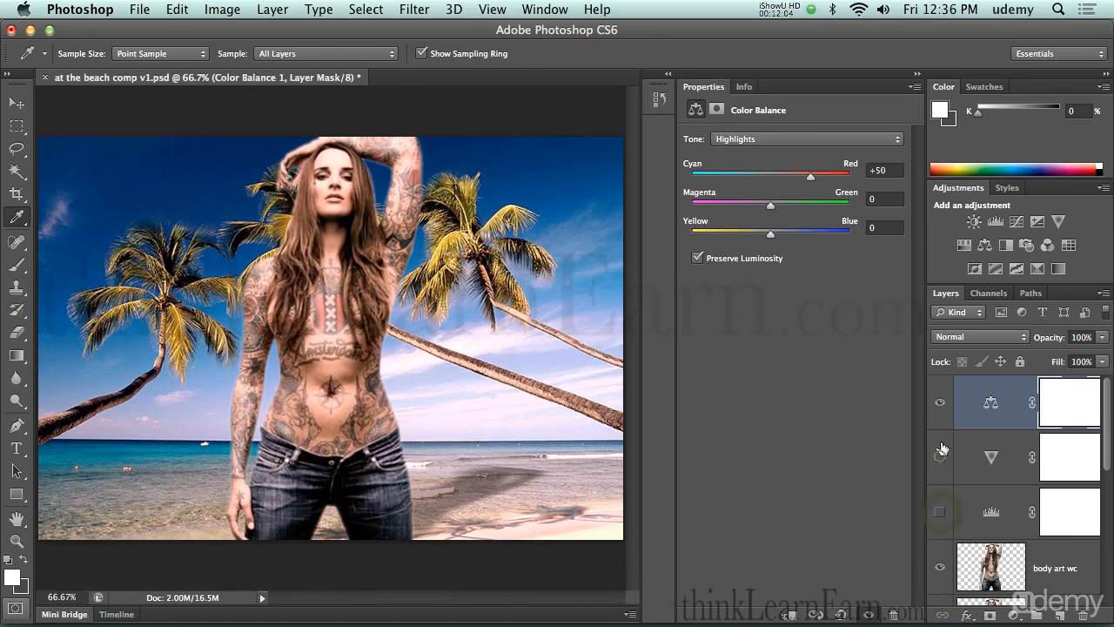
click(940, 402)
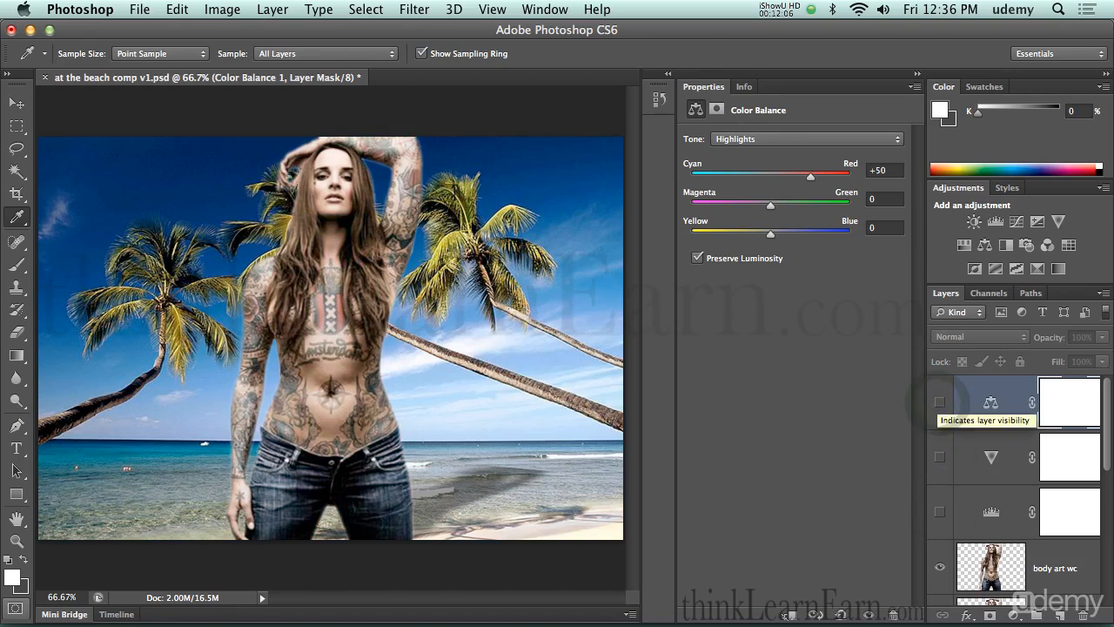
click(940, 512)
click(940, 457)
click(940, 403)
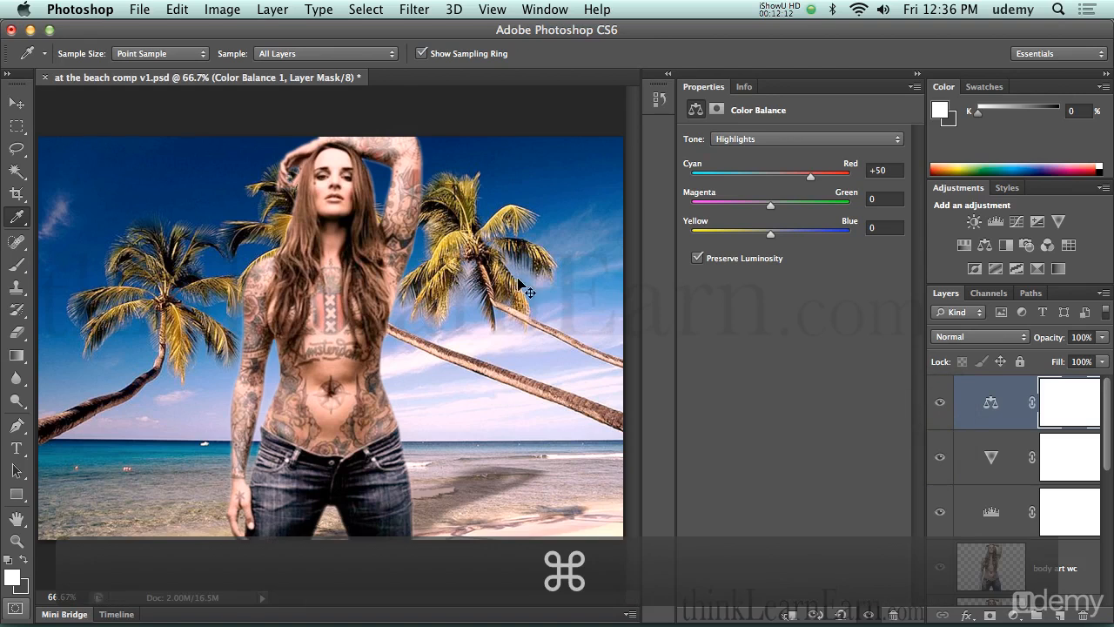
key(super+s)
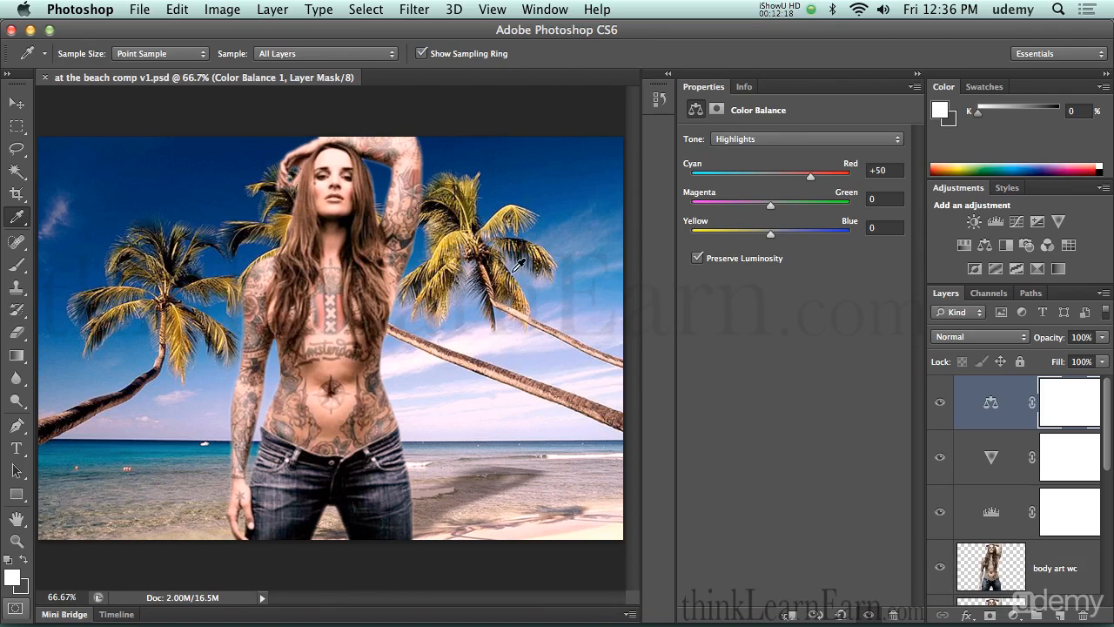
Preview the composite in full screen mode, zoom in and back out, and return to the standard screen mode.
key(f)
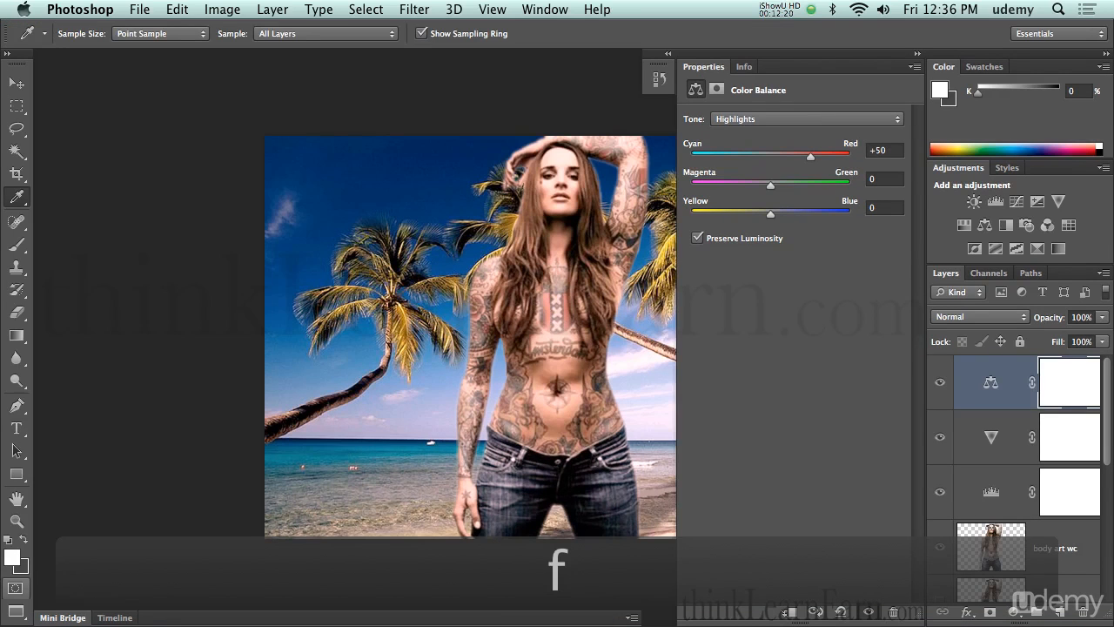
key(f)
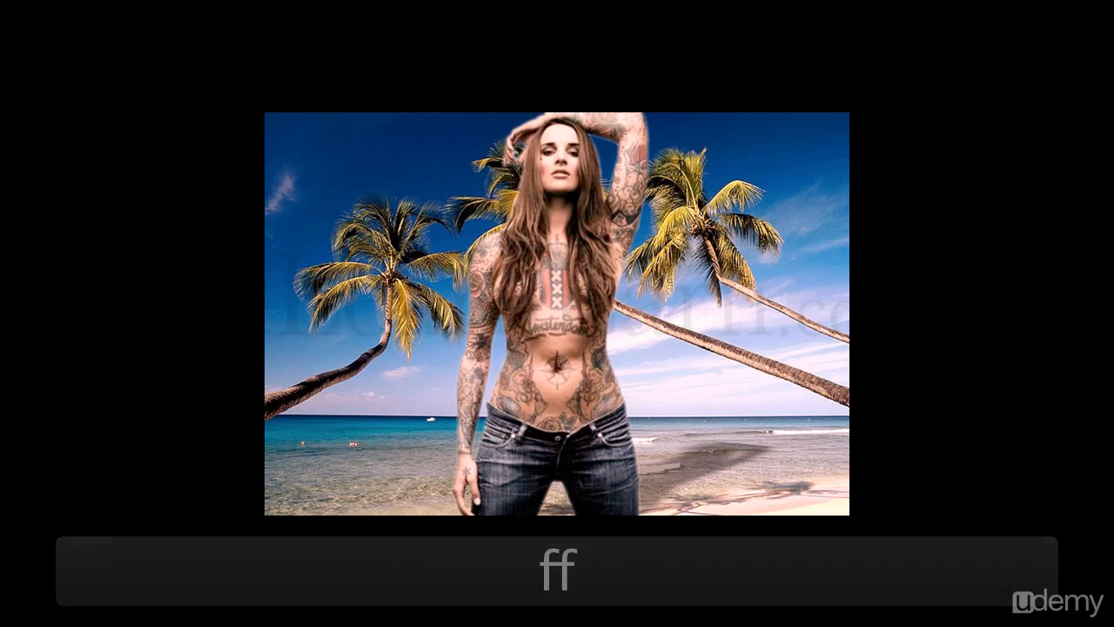
key(super)
key(super+equal)
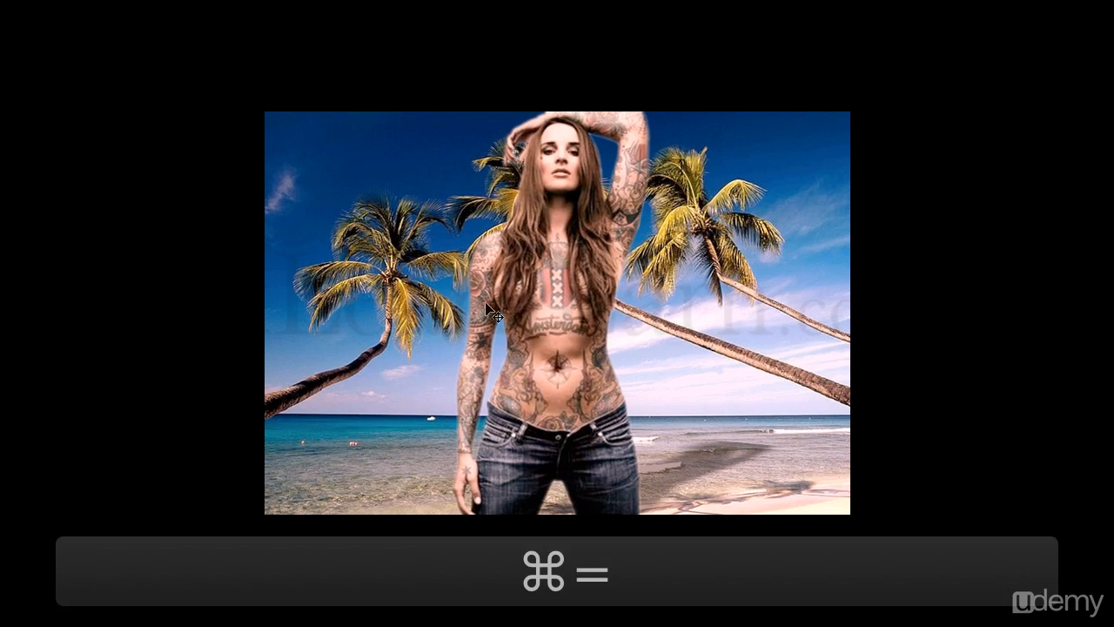
key(super+minus)
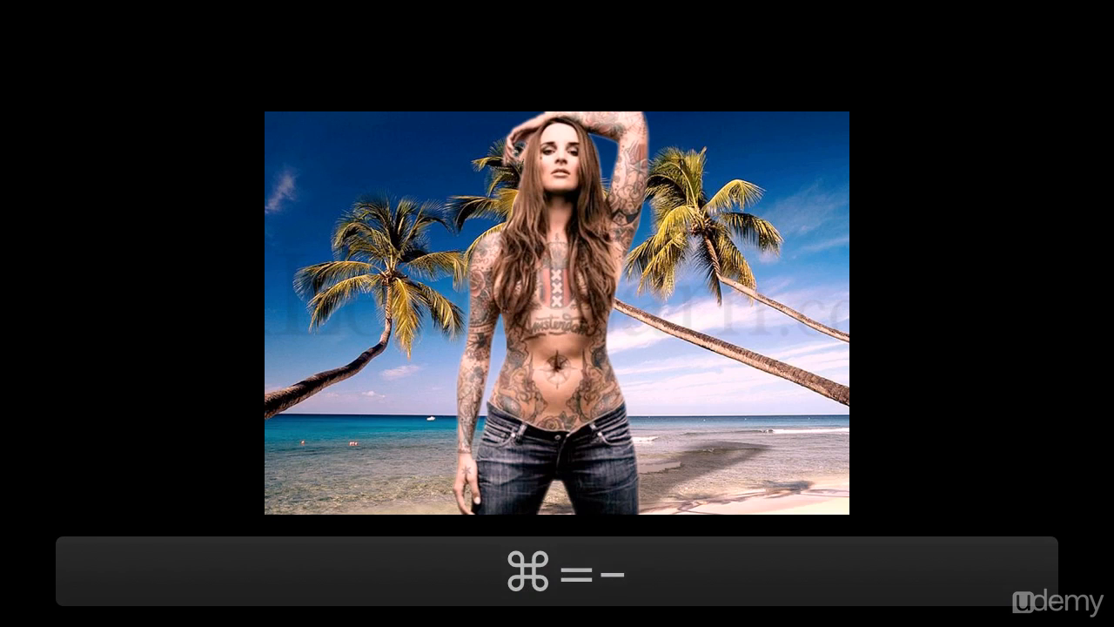
key(f)
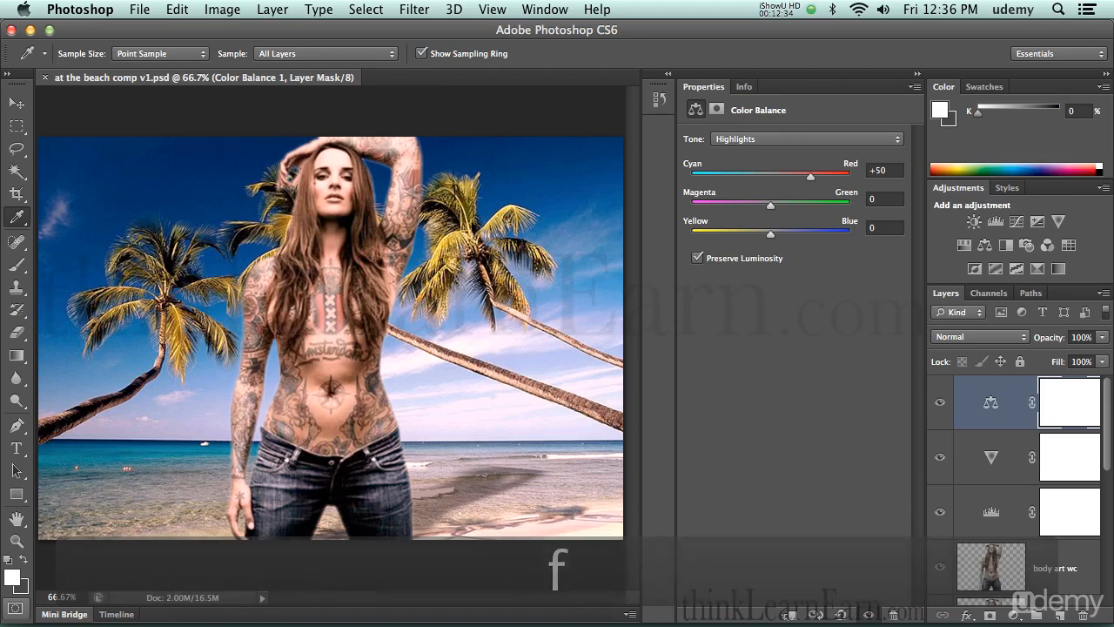
View the composite in full screen mode again, and show and hide the whole interface over it twice.
key(f)
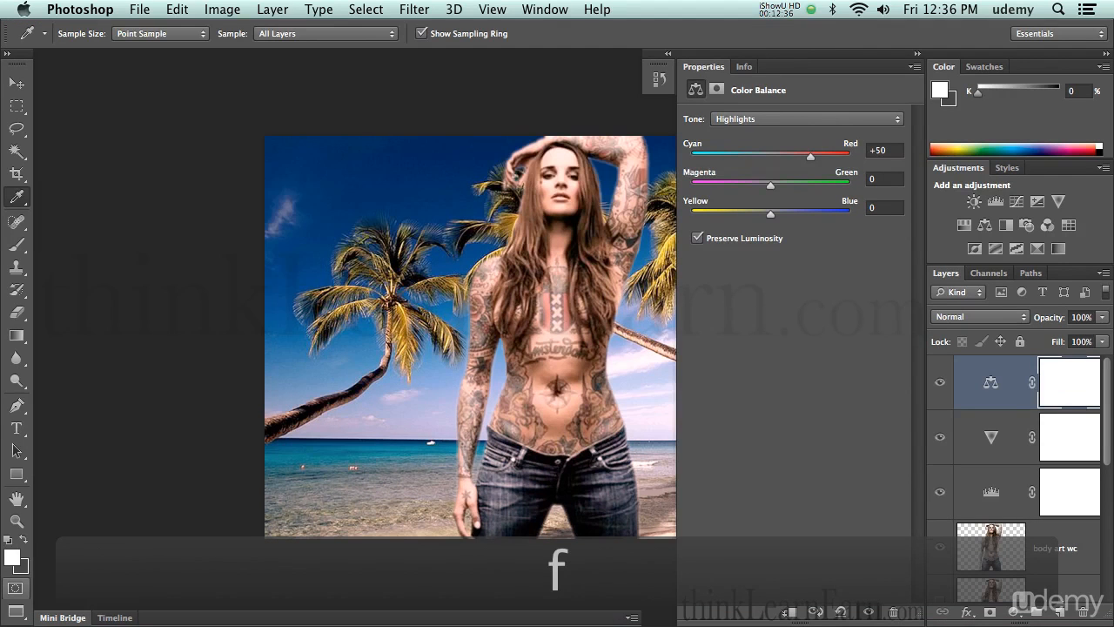
key(f)
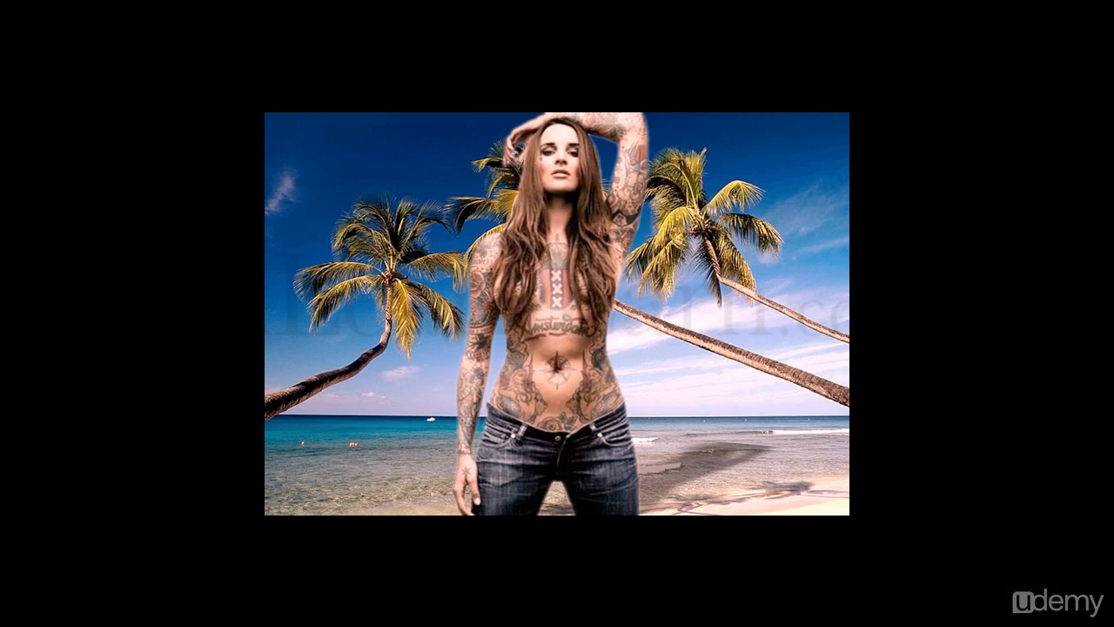
key(Tab)
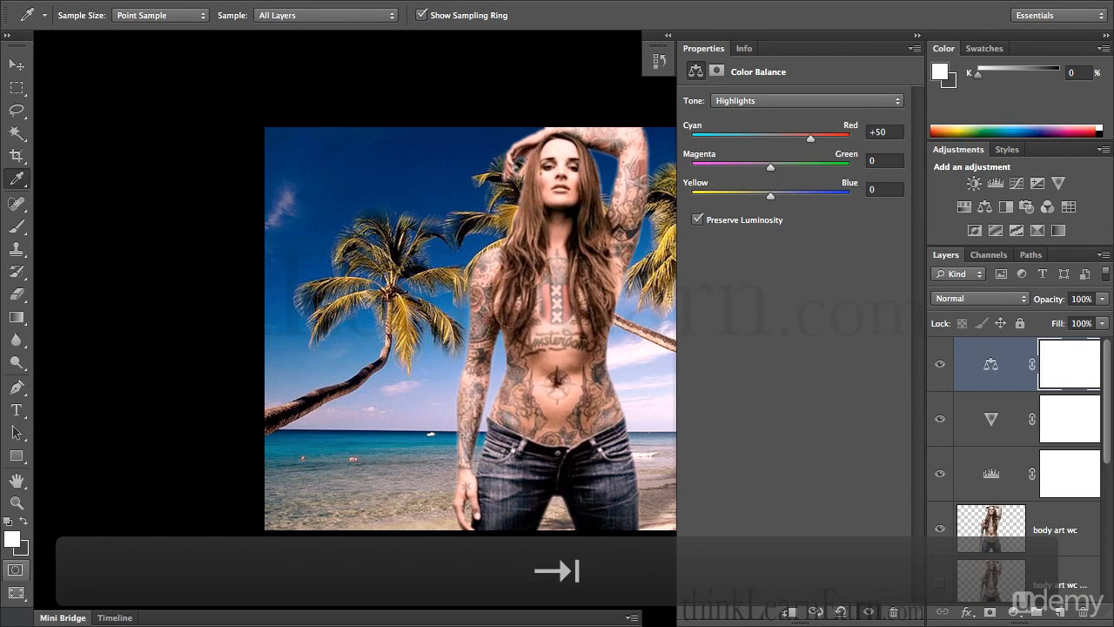
key(Tab)
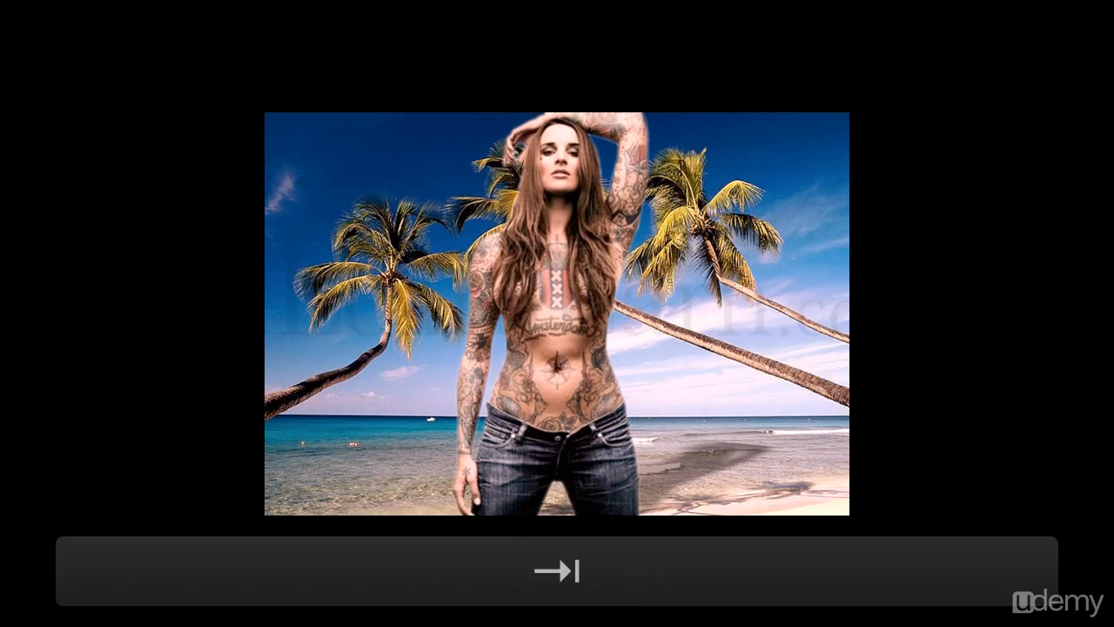
key(Tab)
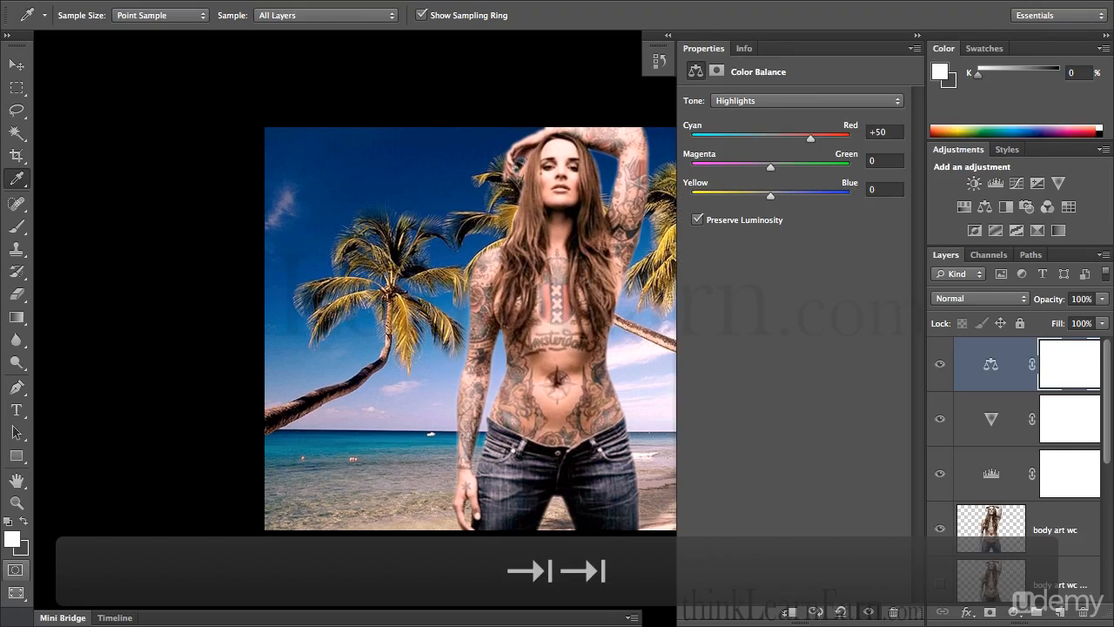
key(Tab)
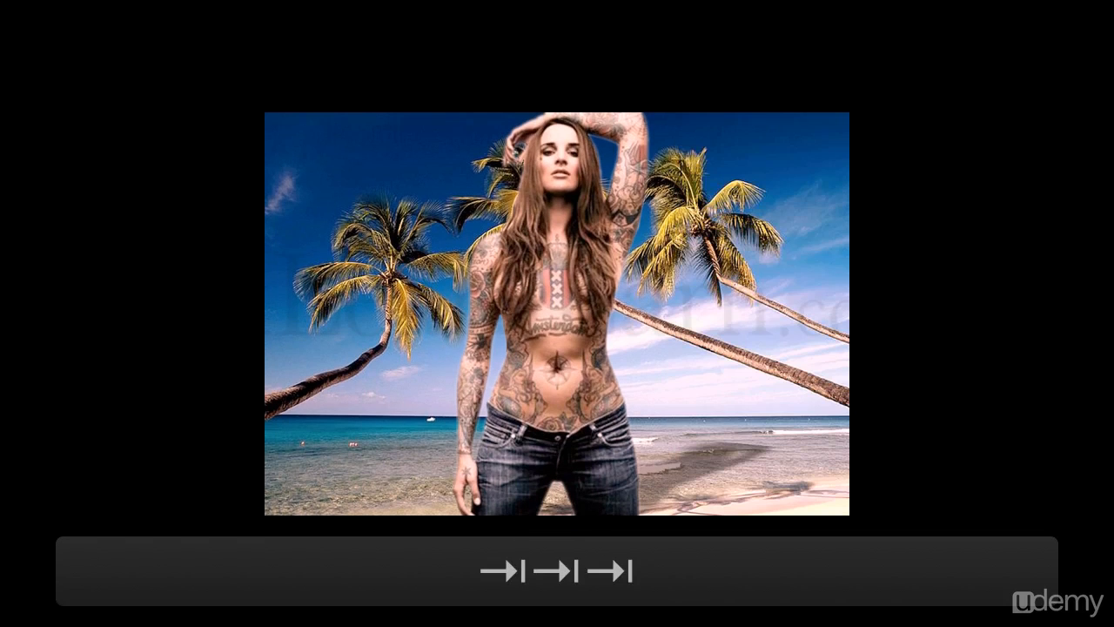
Show the interface in full screen mode and toggle only the adjustment and layer panels, independently of the tools.
key(shift+Tab)
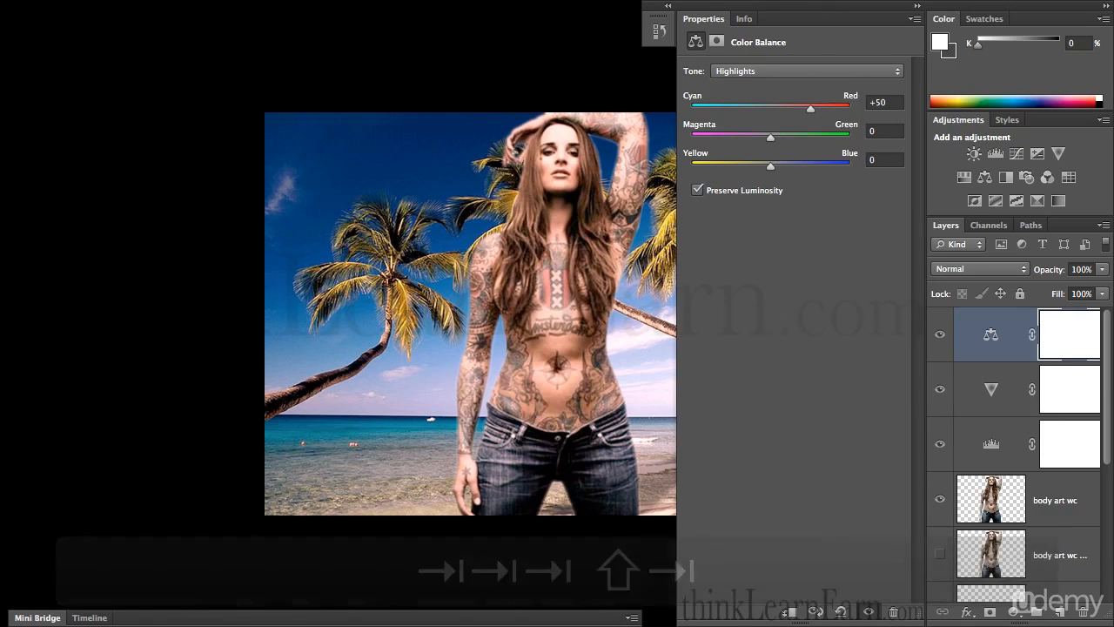
key(Tab)
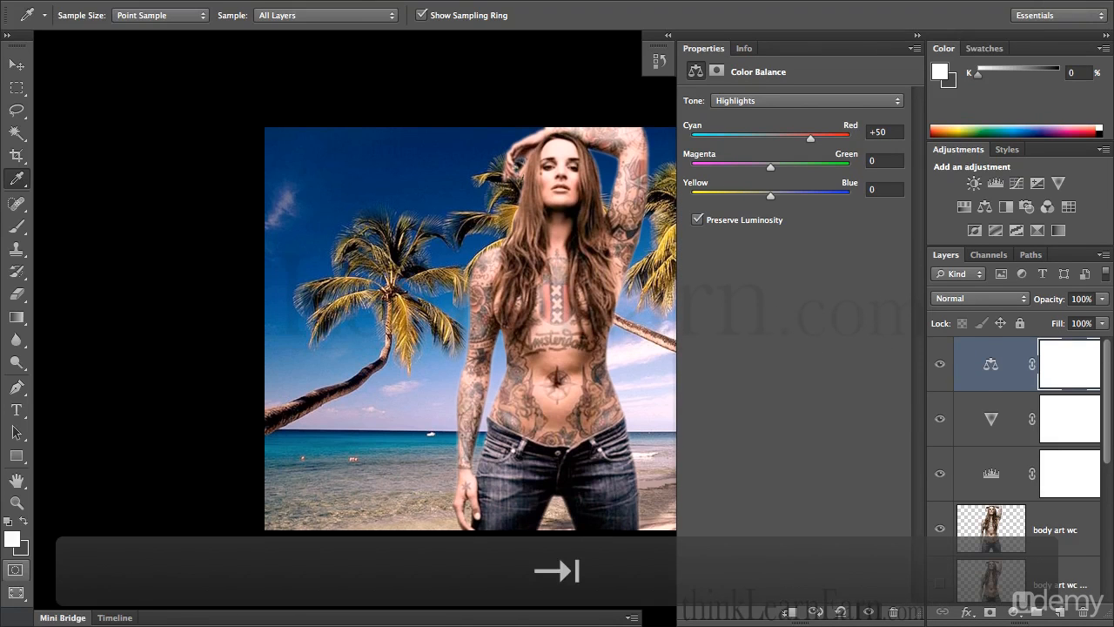
key(shift+Tab)
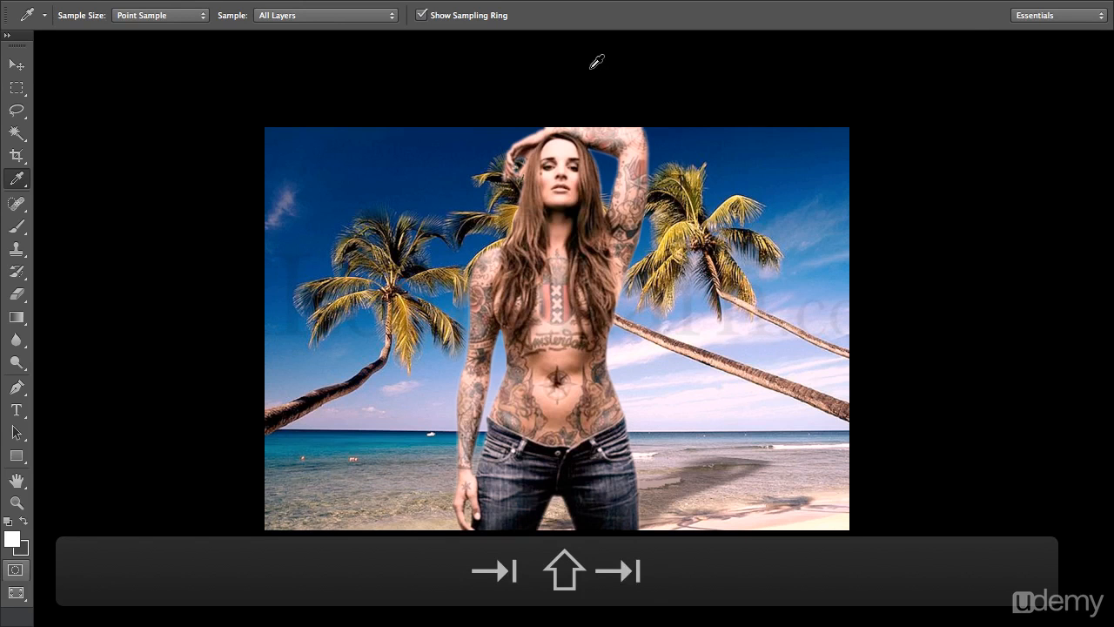
key(shift)
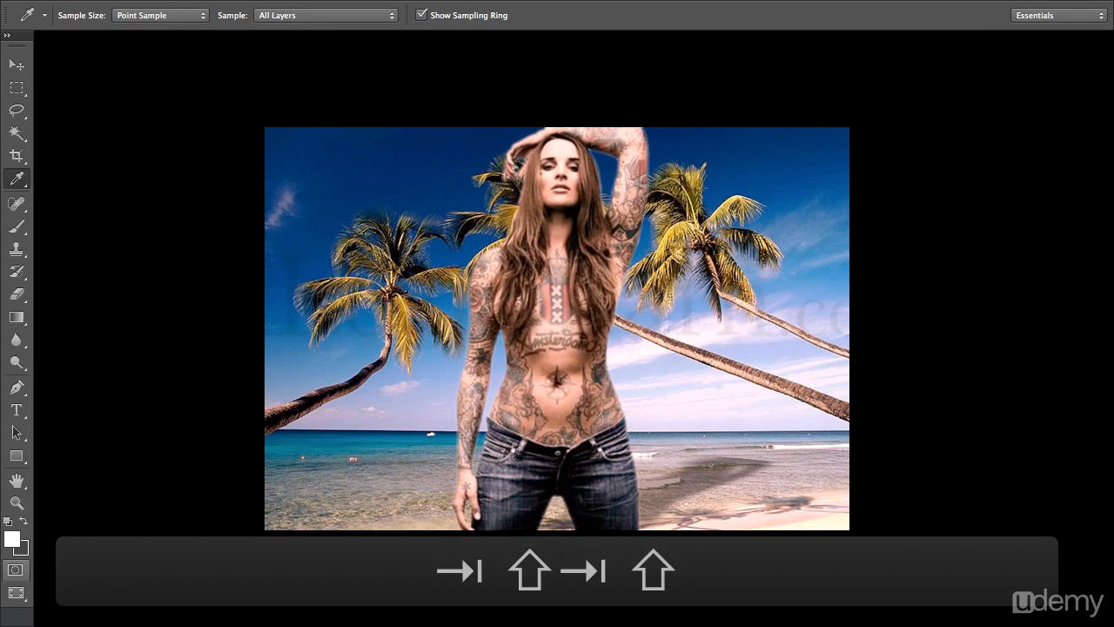
key(shift+Tab)
key(shift+Tab)
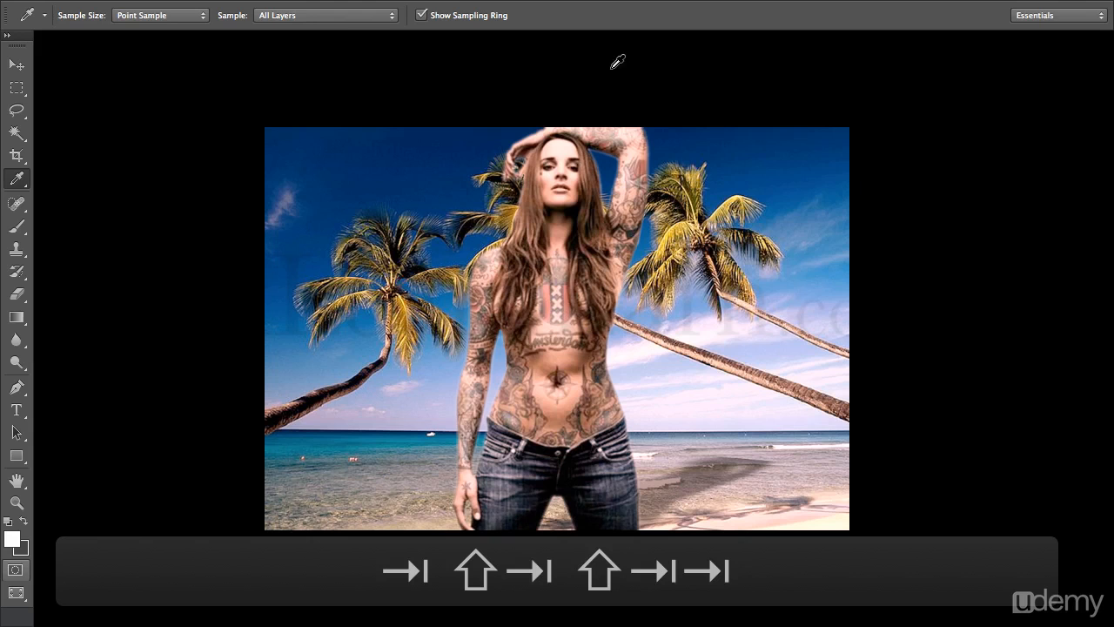
Cycle through the screen modes back to full screen and bring up the whole interface over the image.
key(f)
key(f)
key(f)
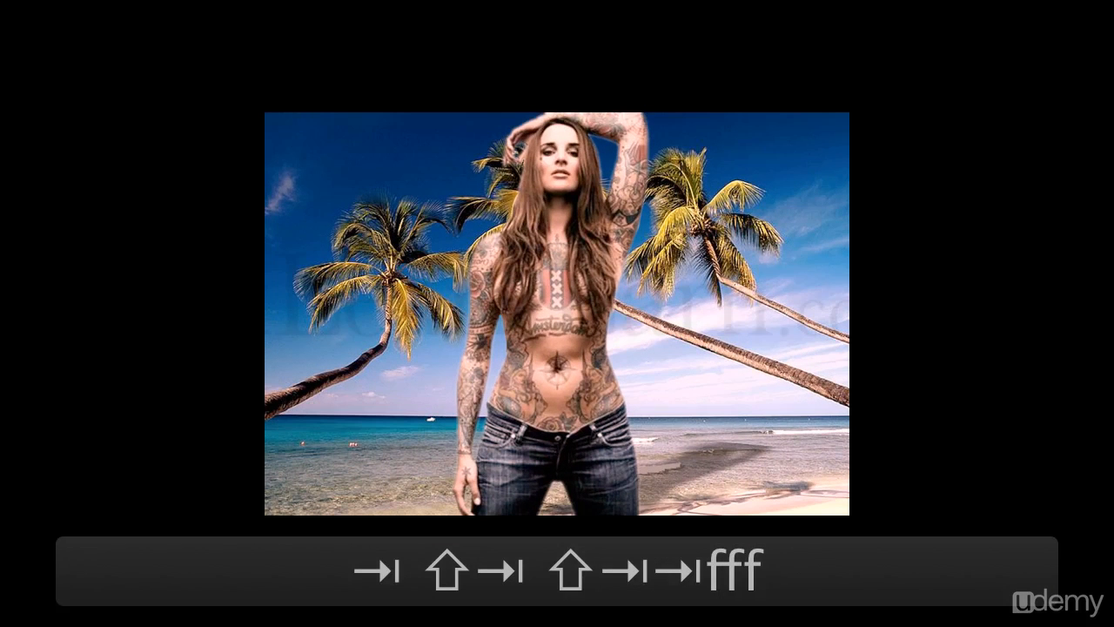
key(Tab)
key(Tab)
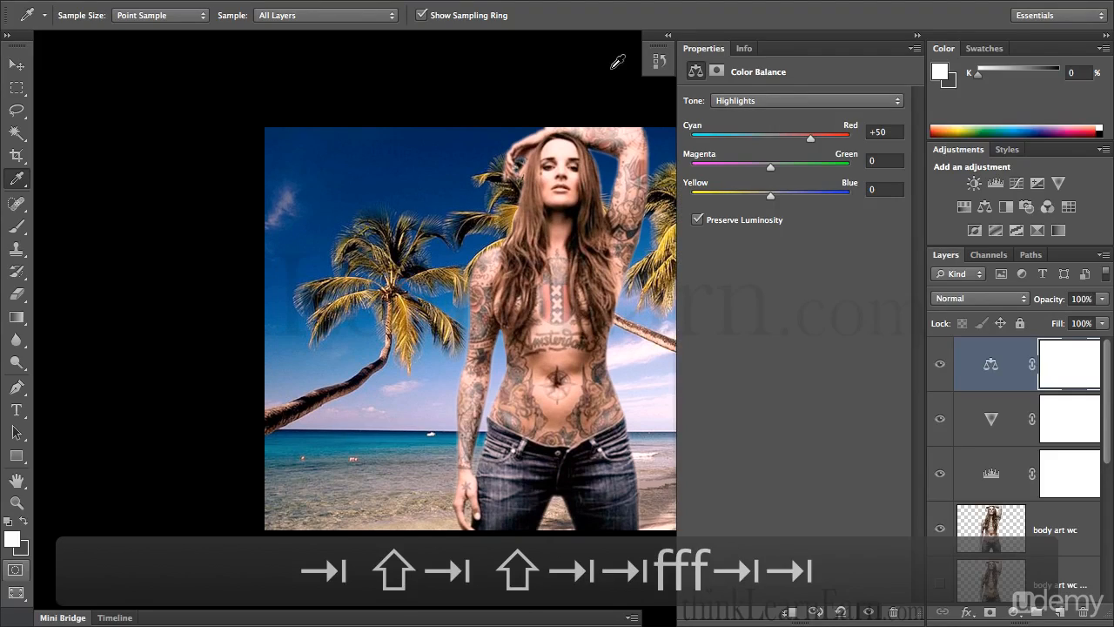
Hide the interface over the full screen image, show only the adjustment and layer panels, and toggle the interface once more.
key(Tab)
key(Tab)
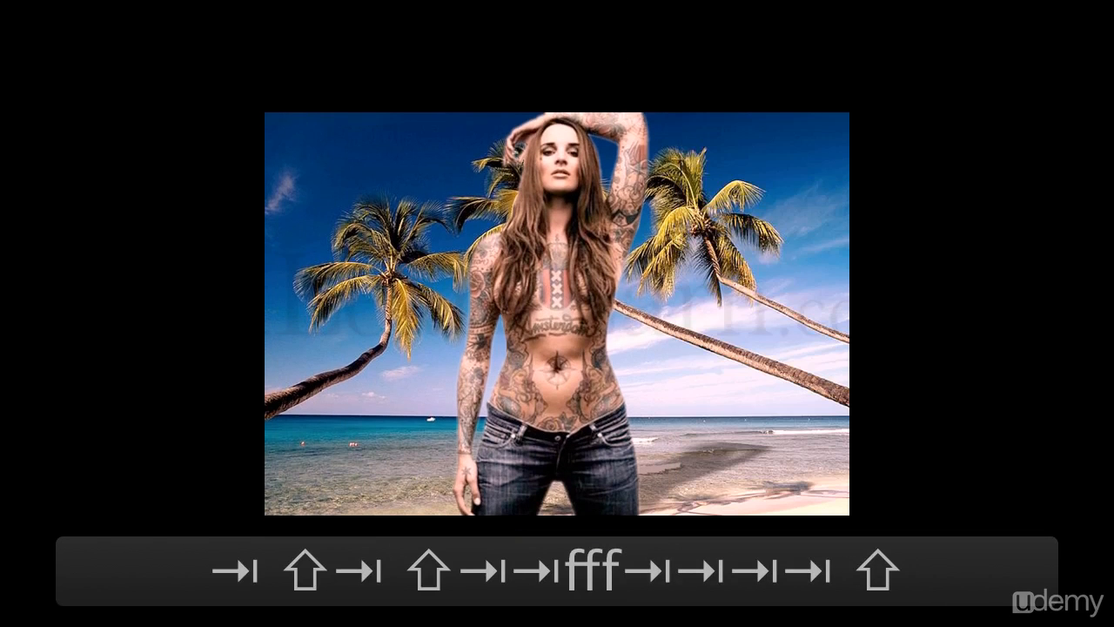
key(shift+Tab)
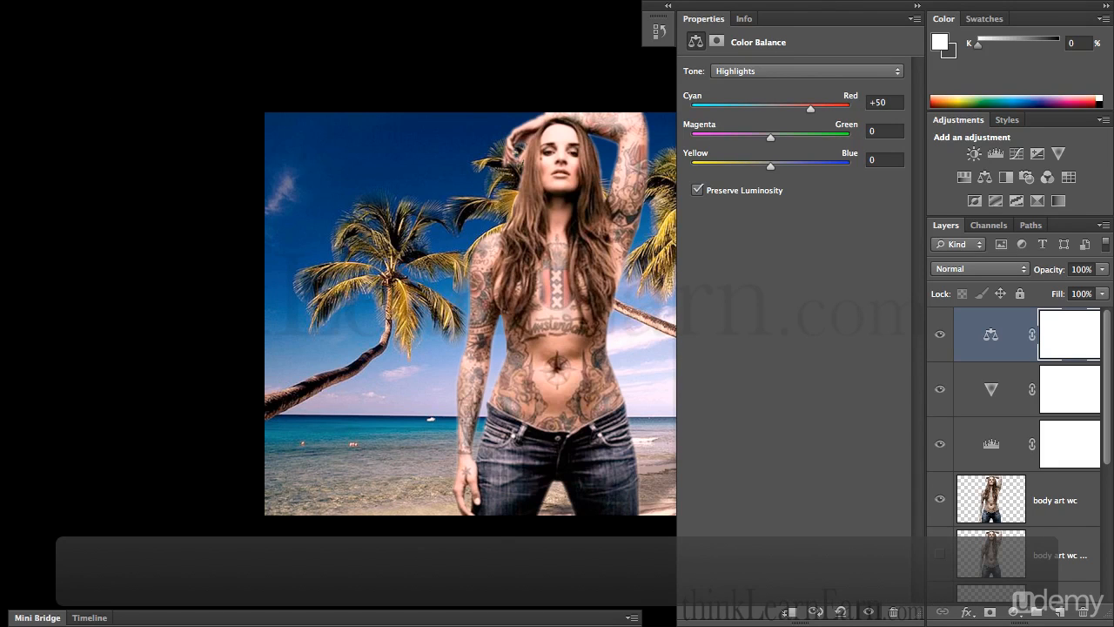
key(Tab)
Cycle through the screen modes to preview the composite alone in full screen mode, and return to the standard screen mode.
key(f)
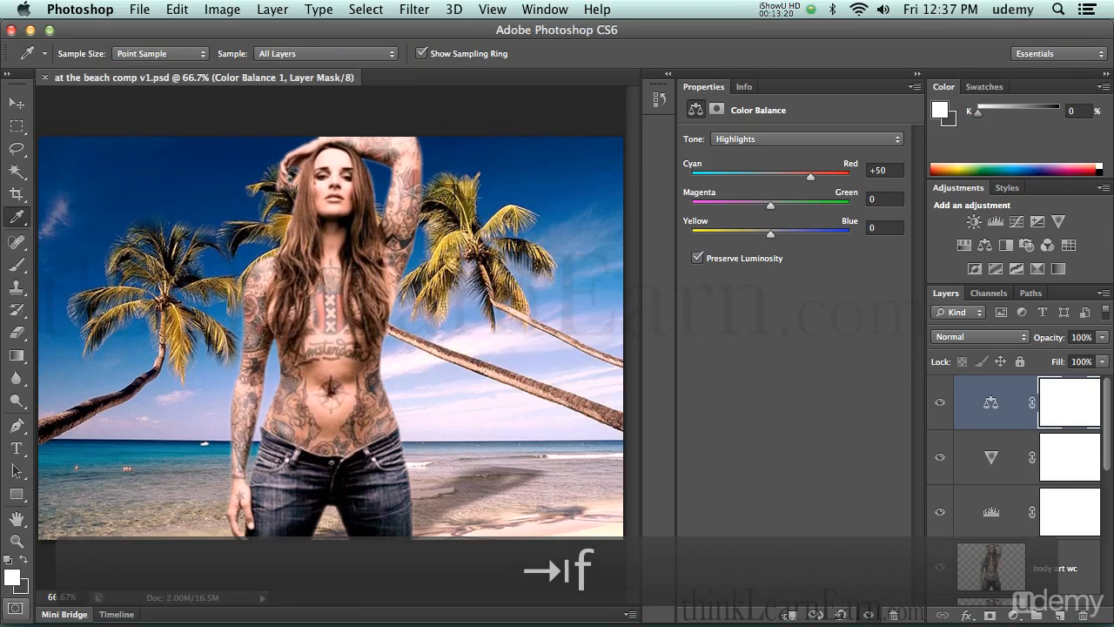
key(f)
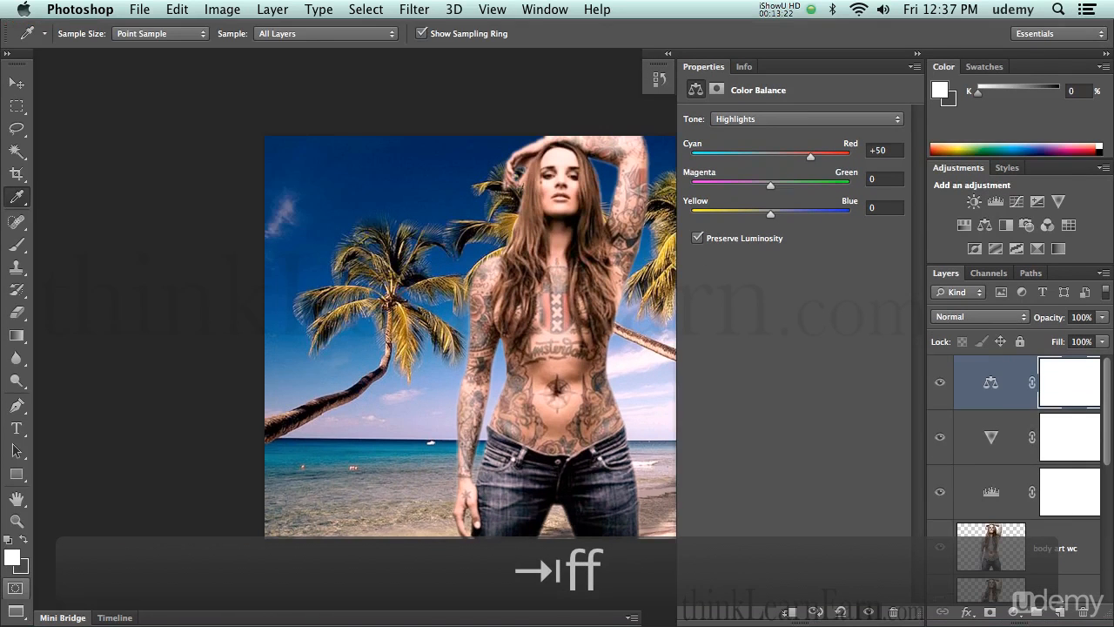
key(f)
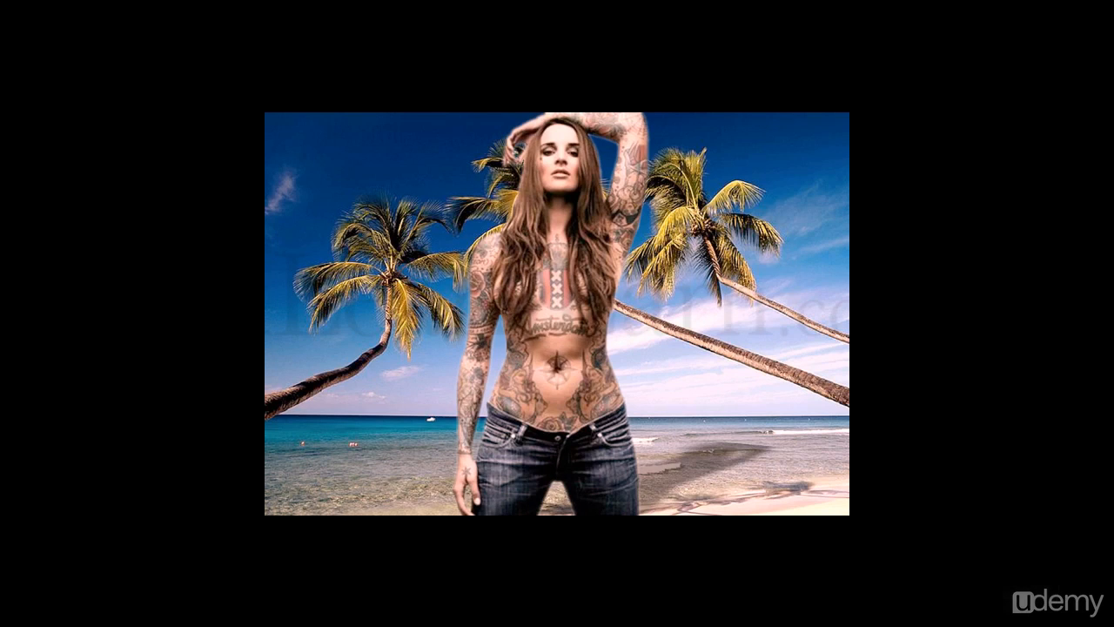
ctrl+click(484, 225)
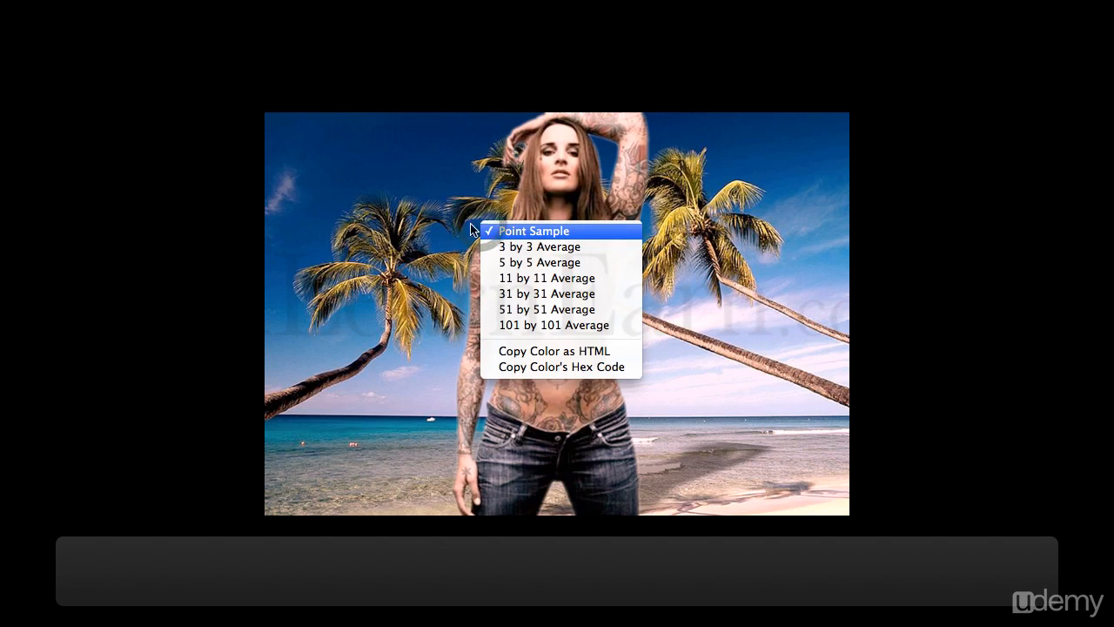
key(super)
click(430, 210)
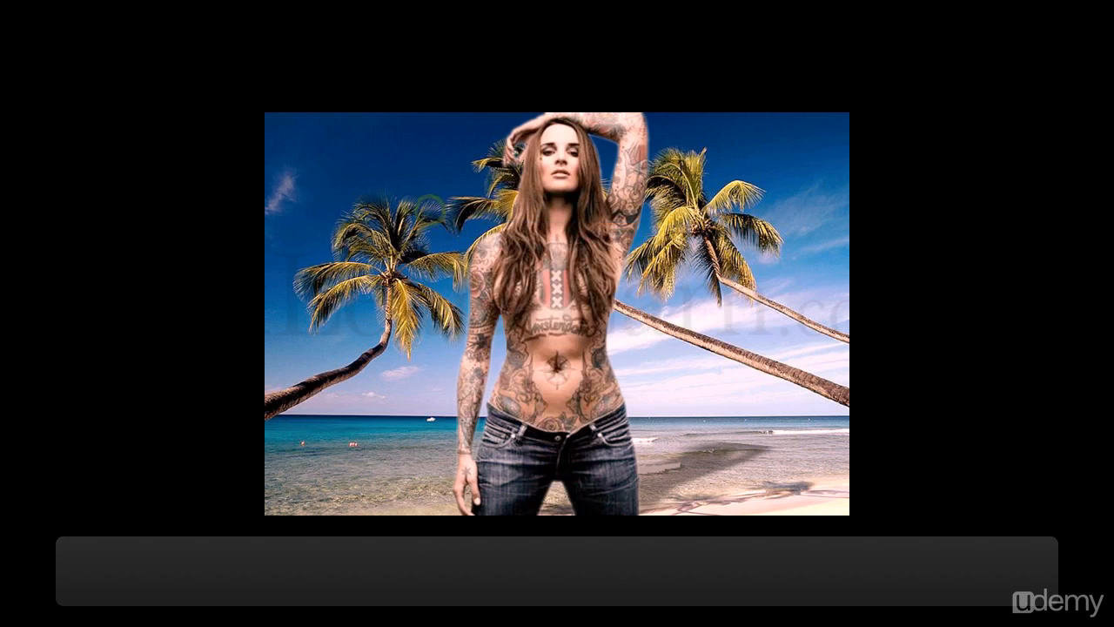
key(f)
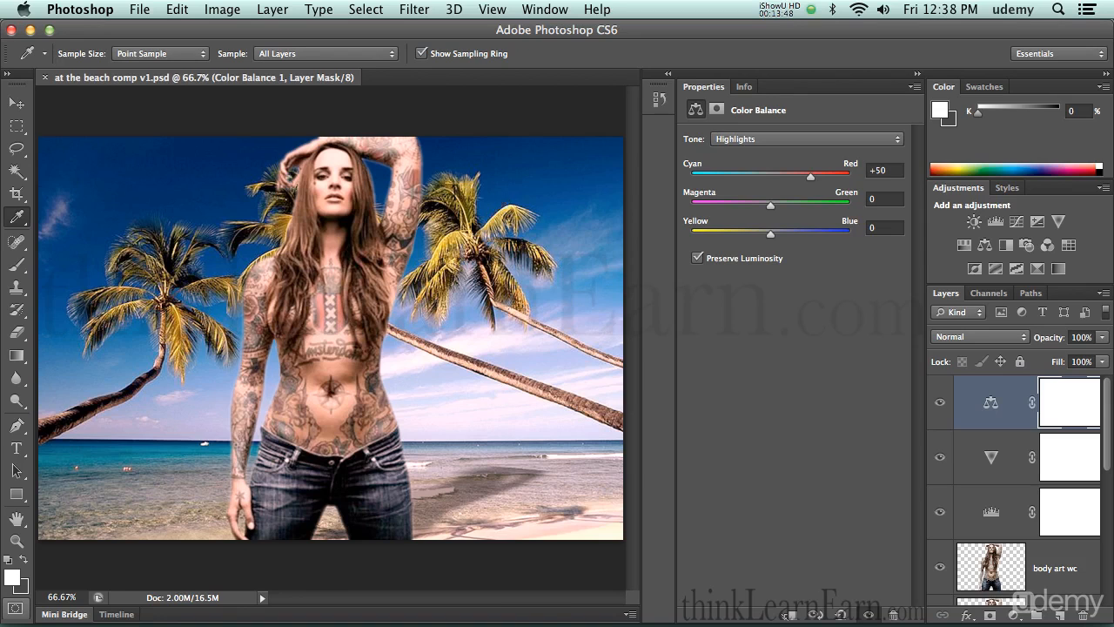
Try scaling only the woman's body art wc layer down to about 40%, and undo the transformation.
key(super)
key(v)
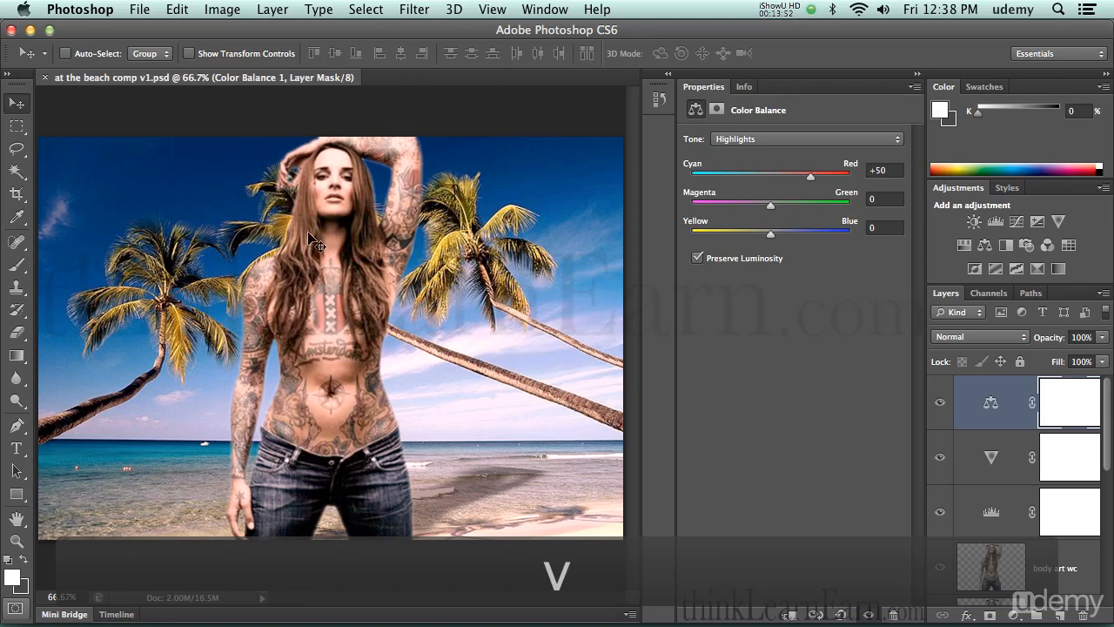
super+click(329, 275)
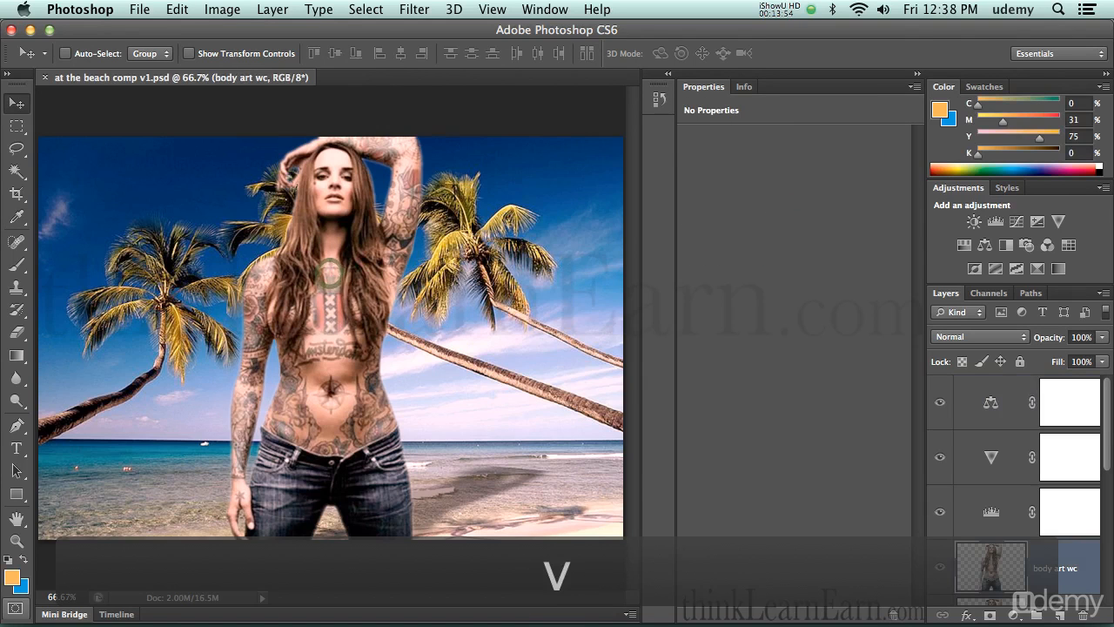
key(super+t)
key(shift)
drag(474, 136, 297, 383)
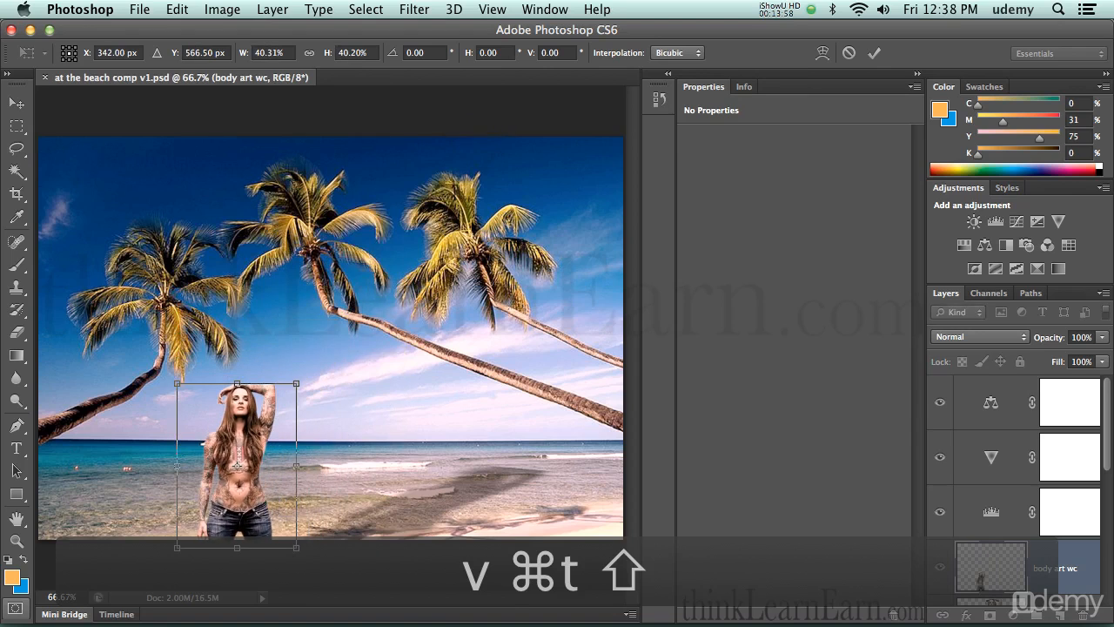
key(Return)
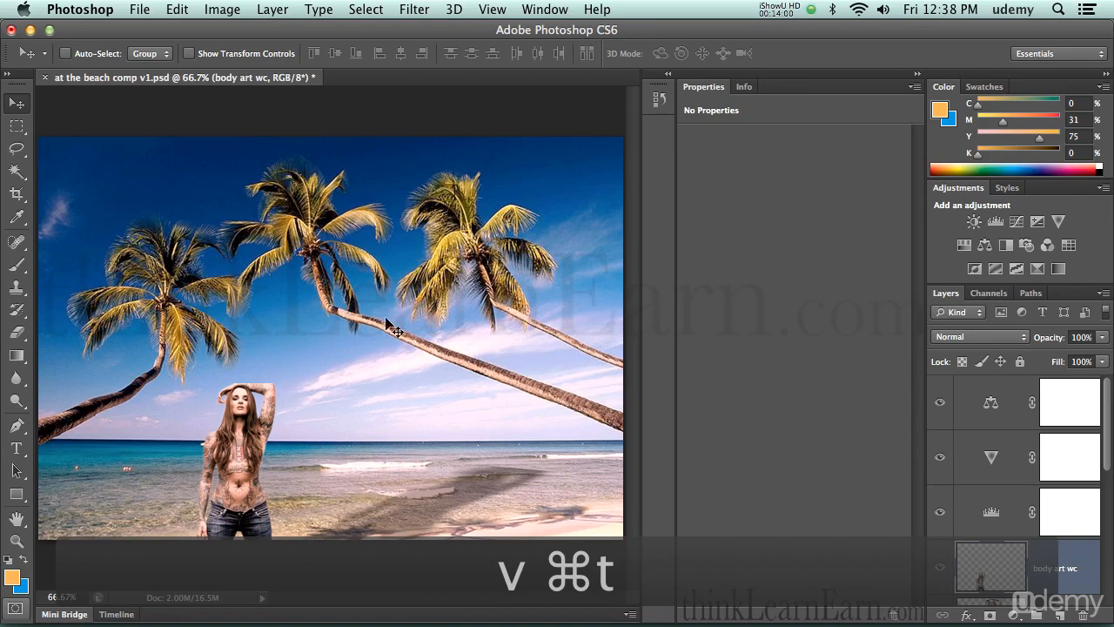
key(super)
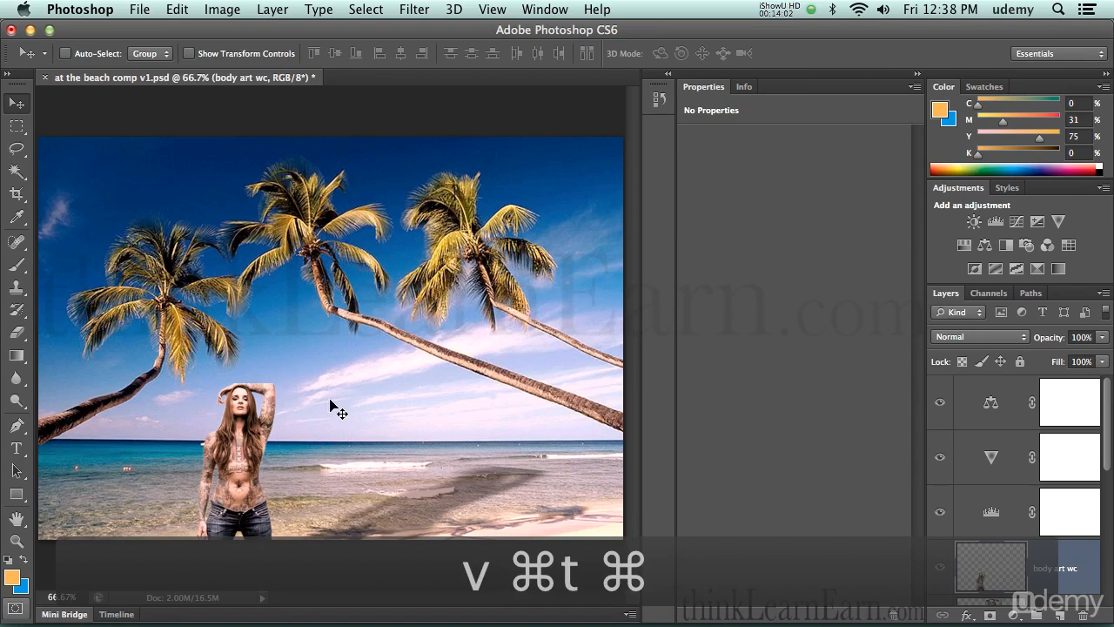
key(super+z)
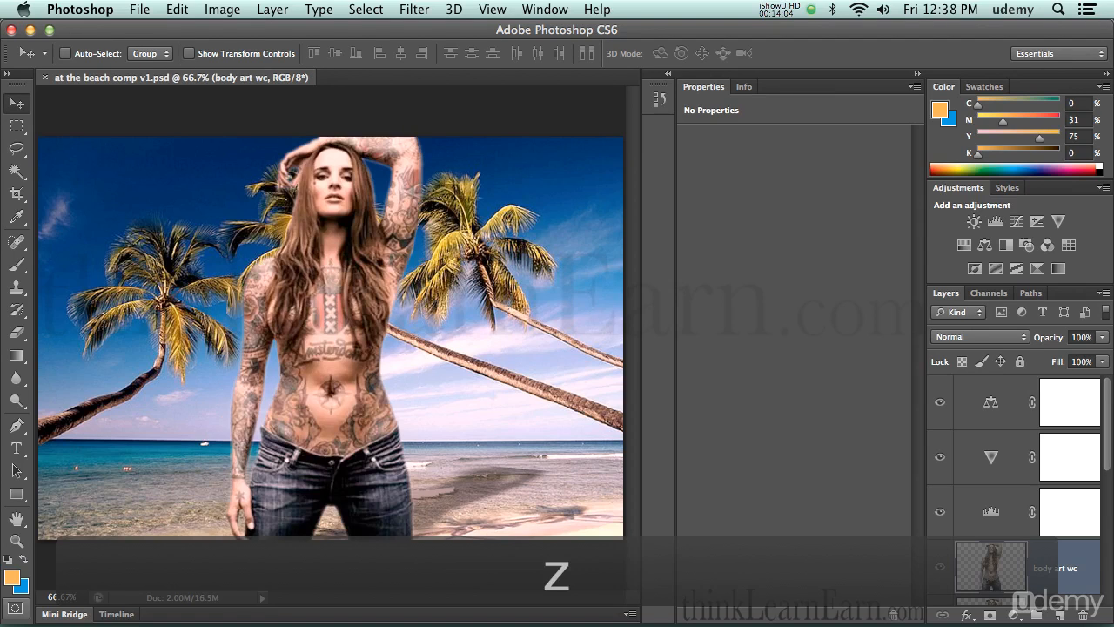
Load the body gal ds shadow layer's outline as a selection and deselect it.
scroll(1064, 544, down, 5)
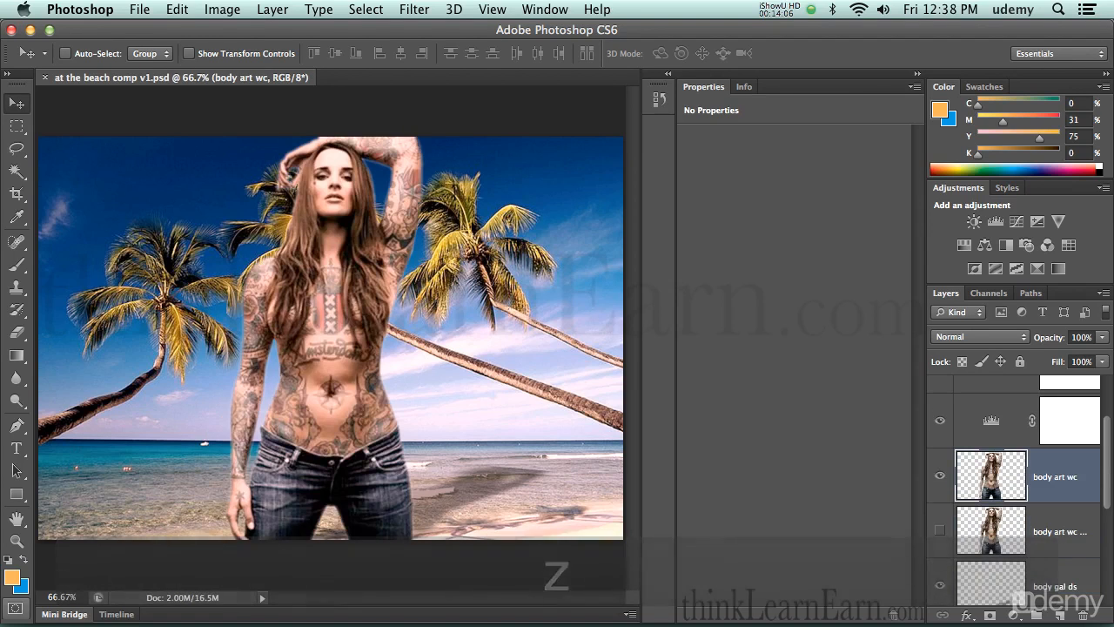
scroll(1019, 488, down, 2)
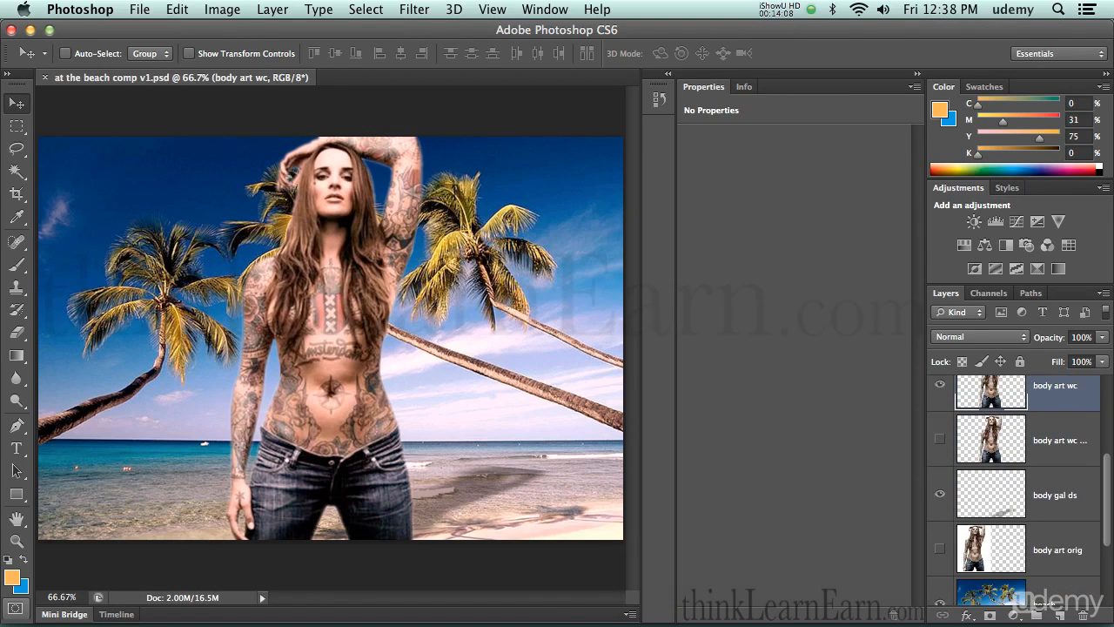
scroll(993, 428, up, 2)
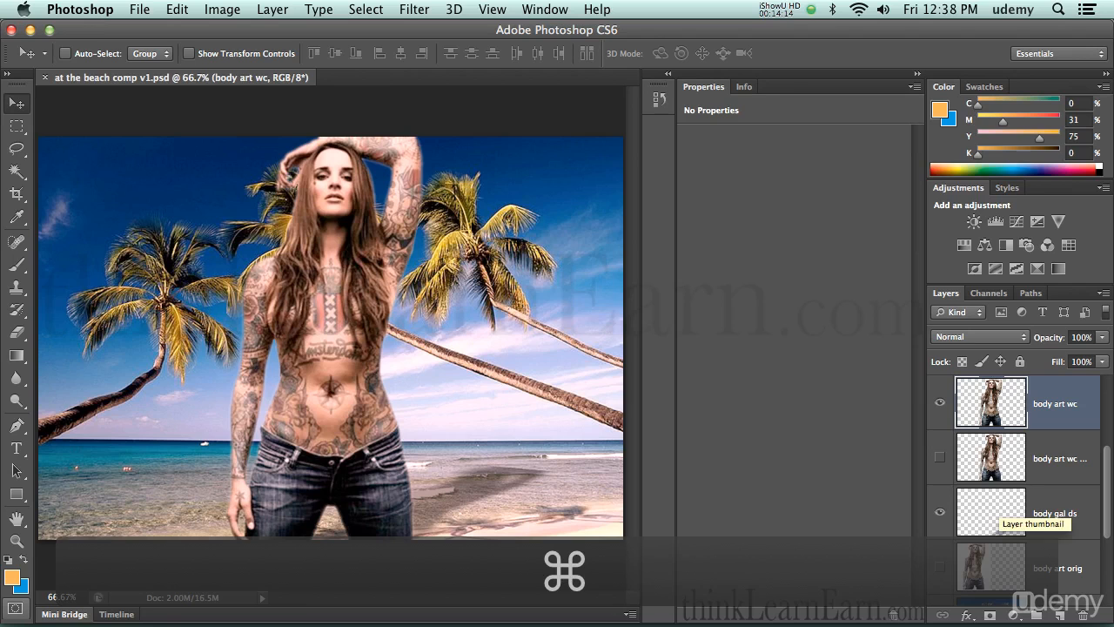
super+click(997, 515)
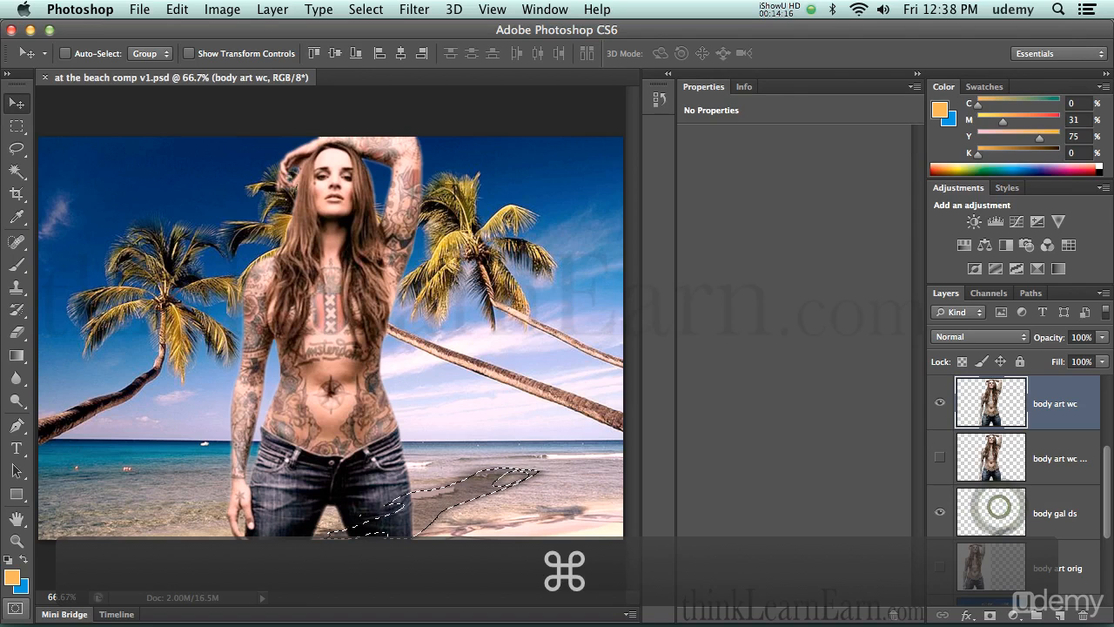
key(super+d)
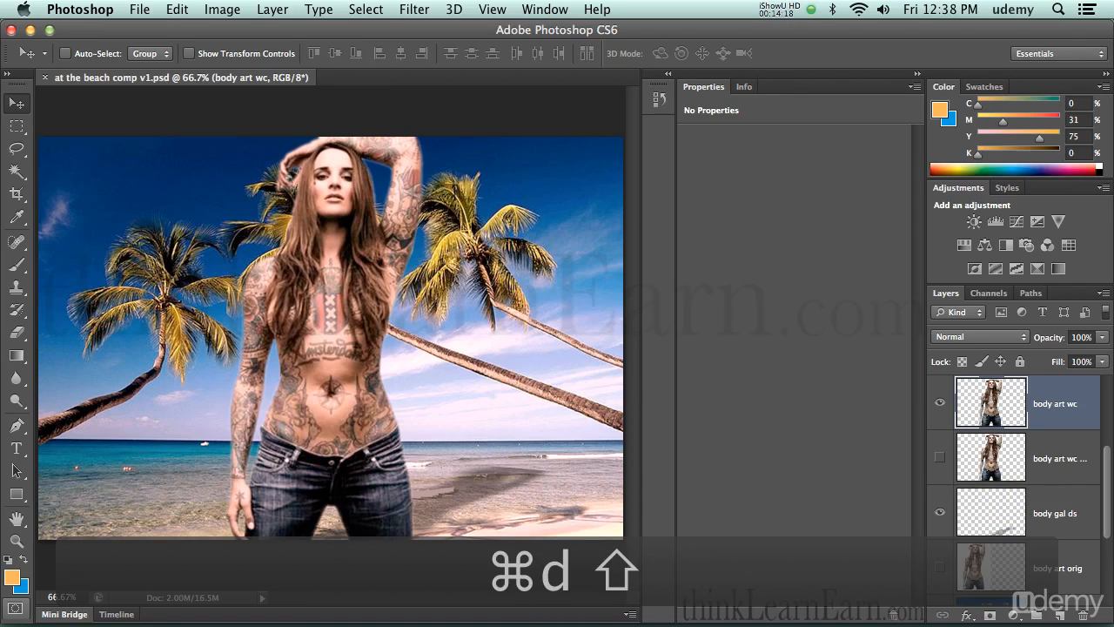
Select the layer range from body art wc through body gal ds, exclude the middle copy, and reduce the selection to body gal ds.
shift+click(1049, 512)
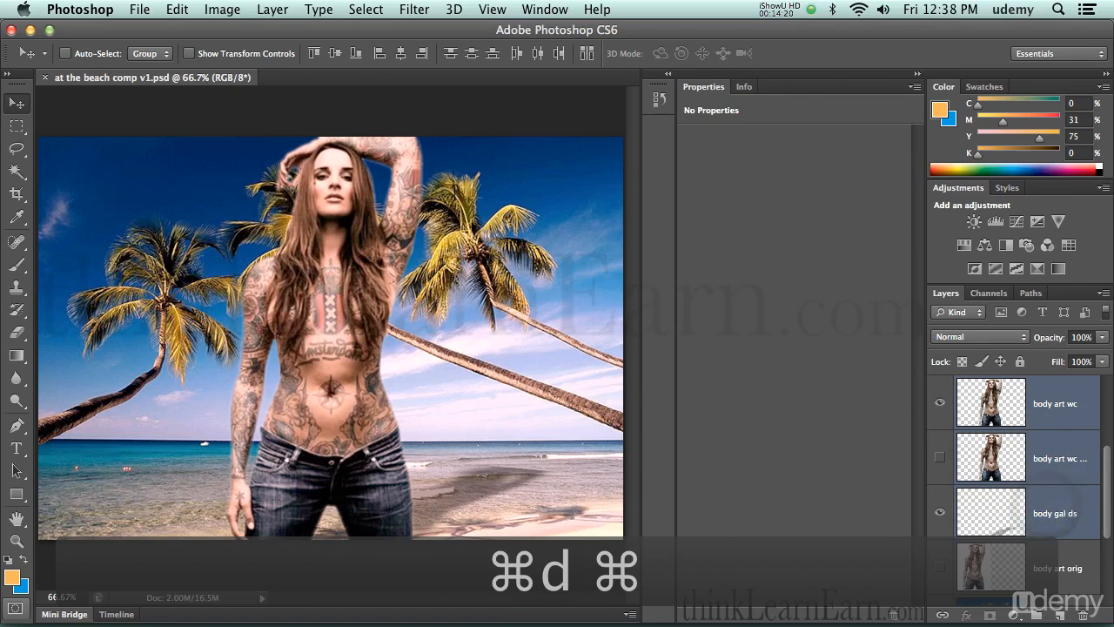
key(super+d)
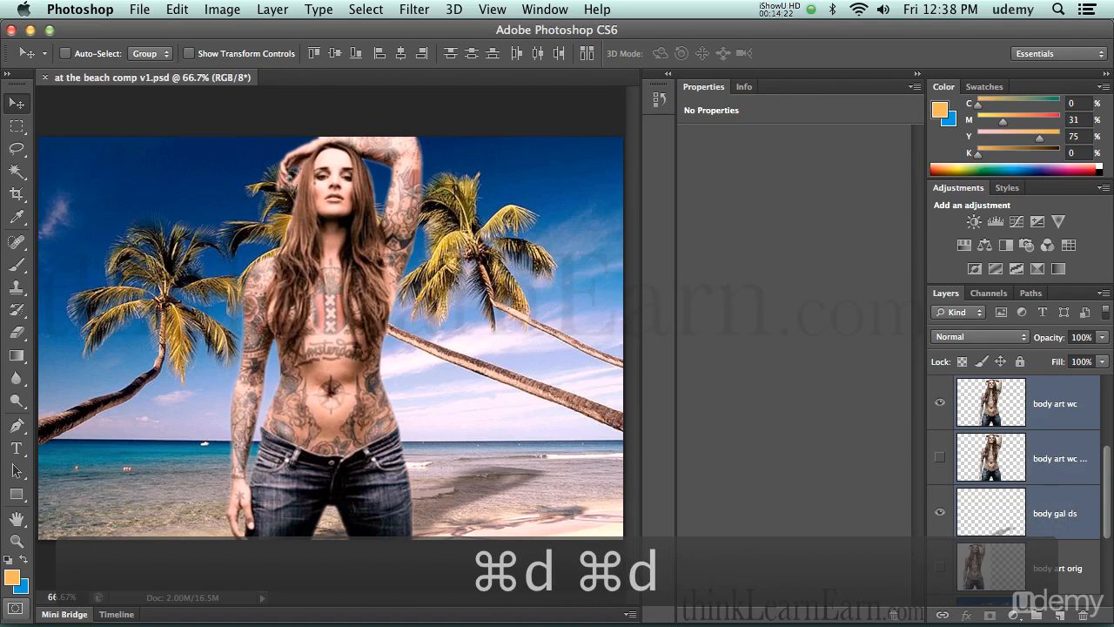
click(1027, 403)
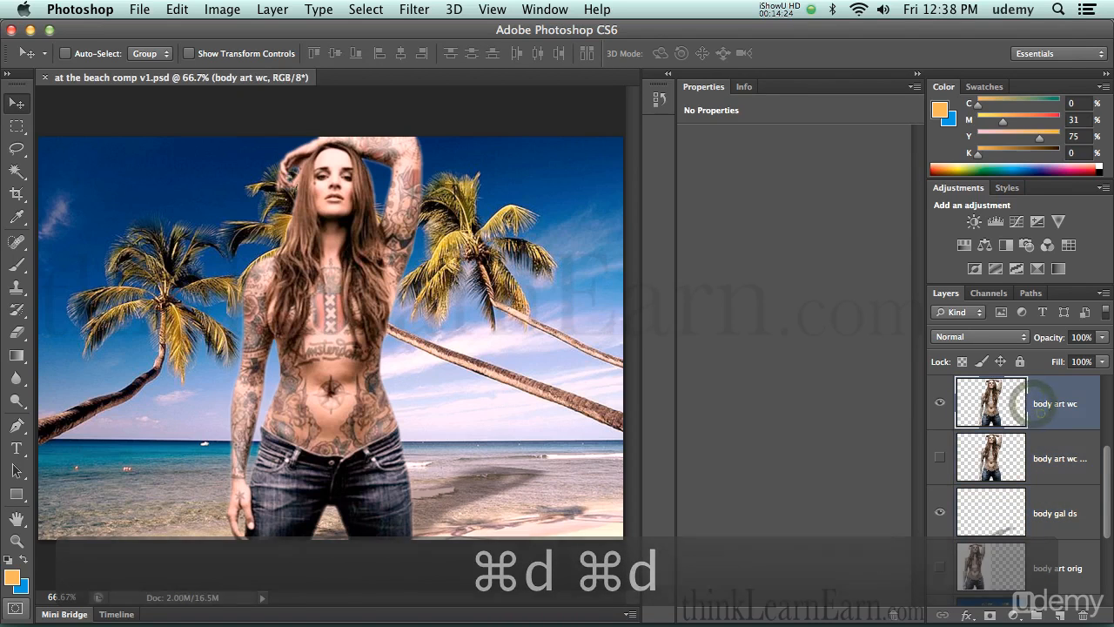
shift+click(1053, 509)
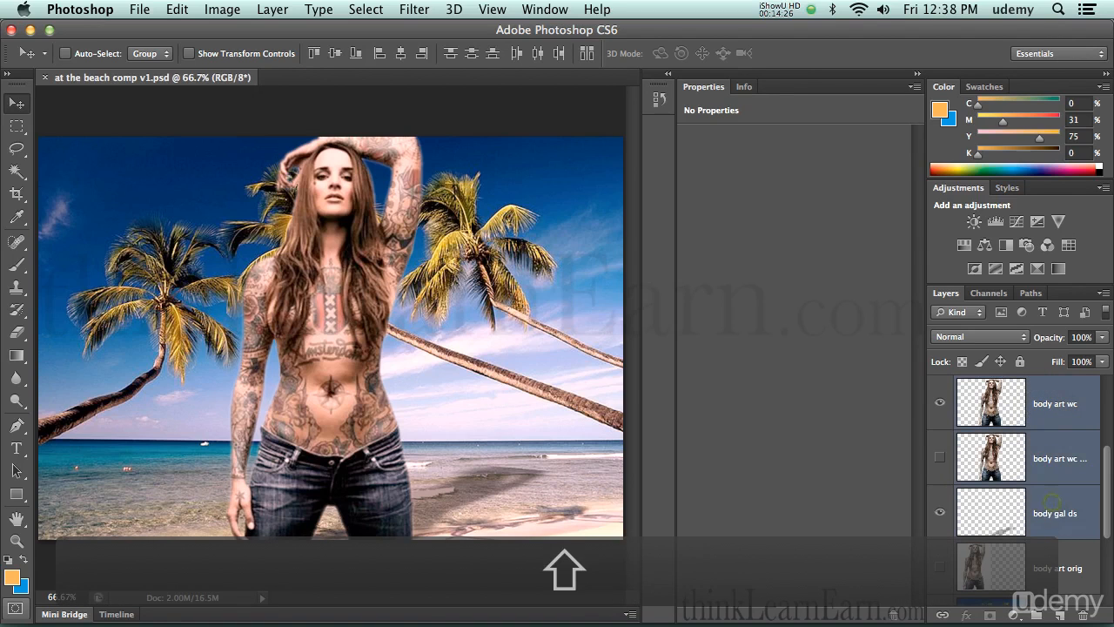
super+click(1054, 450)
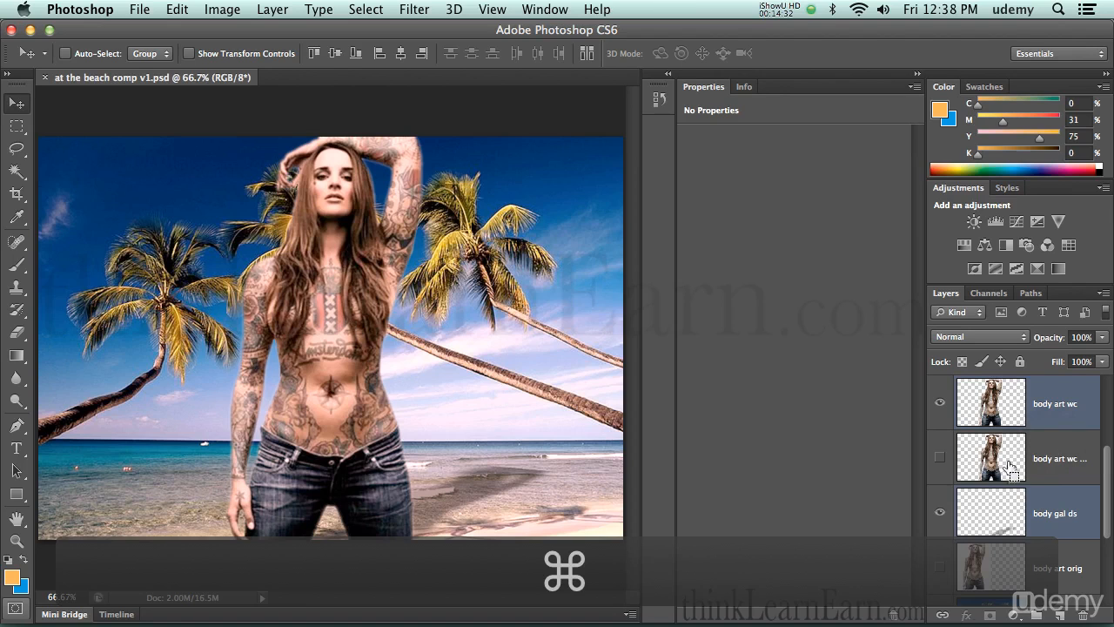
click(1047, 496)
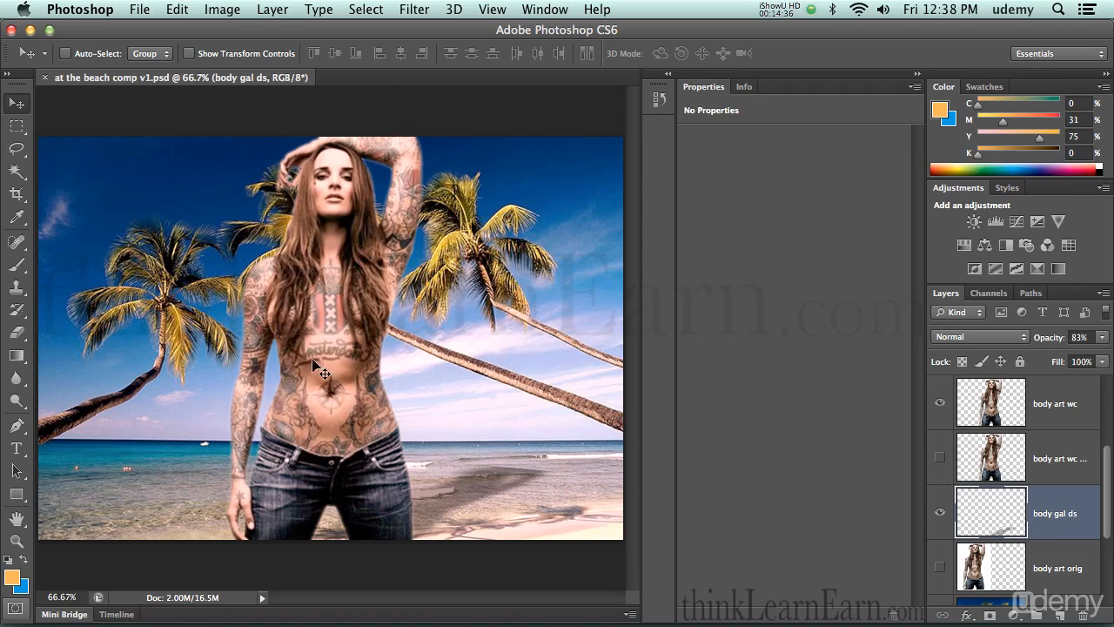
Select the woman's layer and add her shadow's layer by picking both directly in the image with the Move tool.
key(v)
super+click(331, 329)
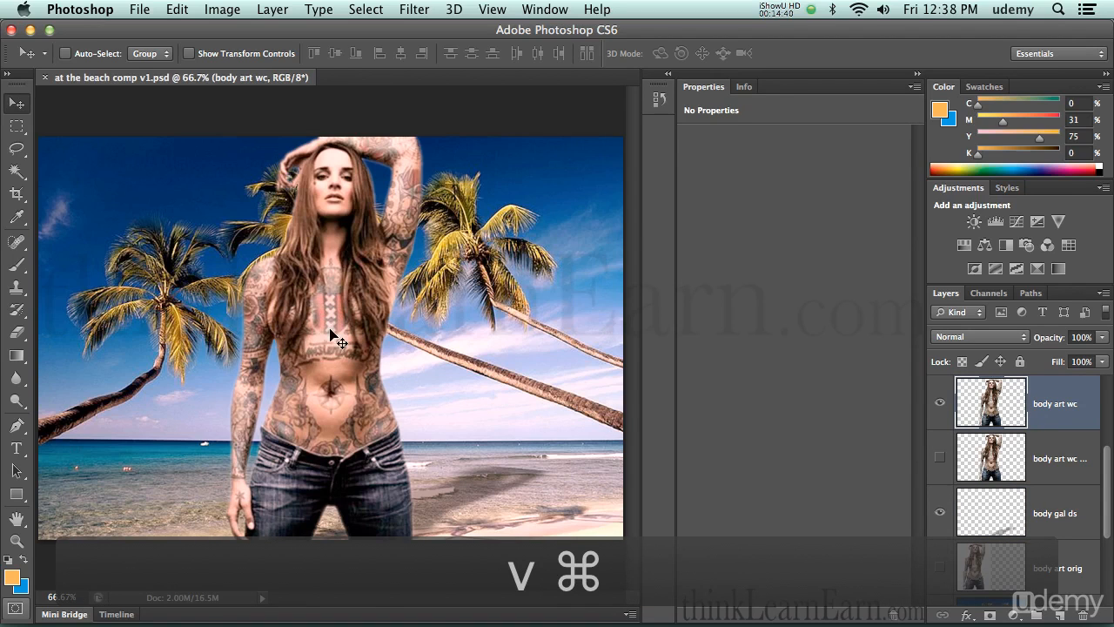
key(shift)
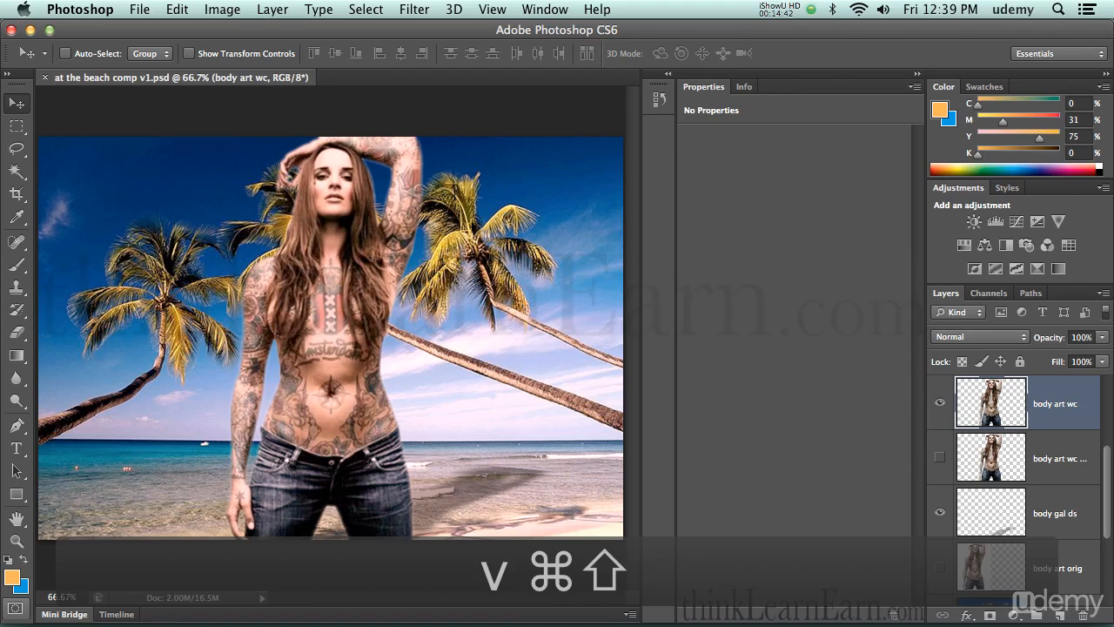
shift+super+click(457, 493)
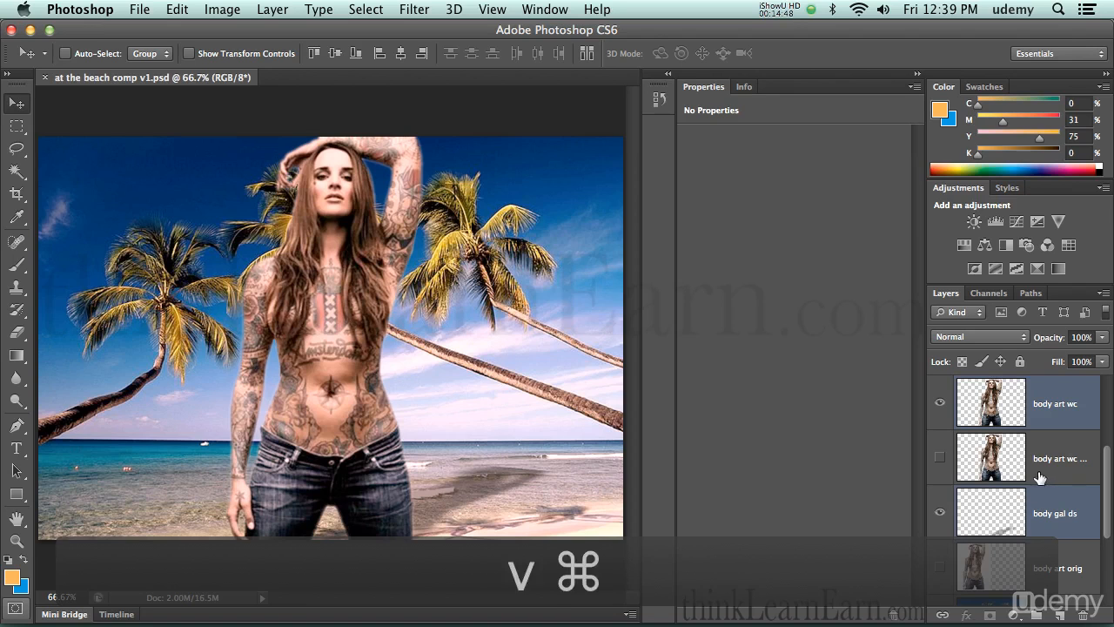
Select body art wc in the layer stack and add body gal ds, leaving out the hidden copy between them.
click(1045, 407)
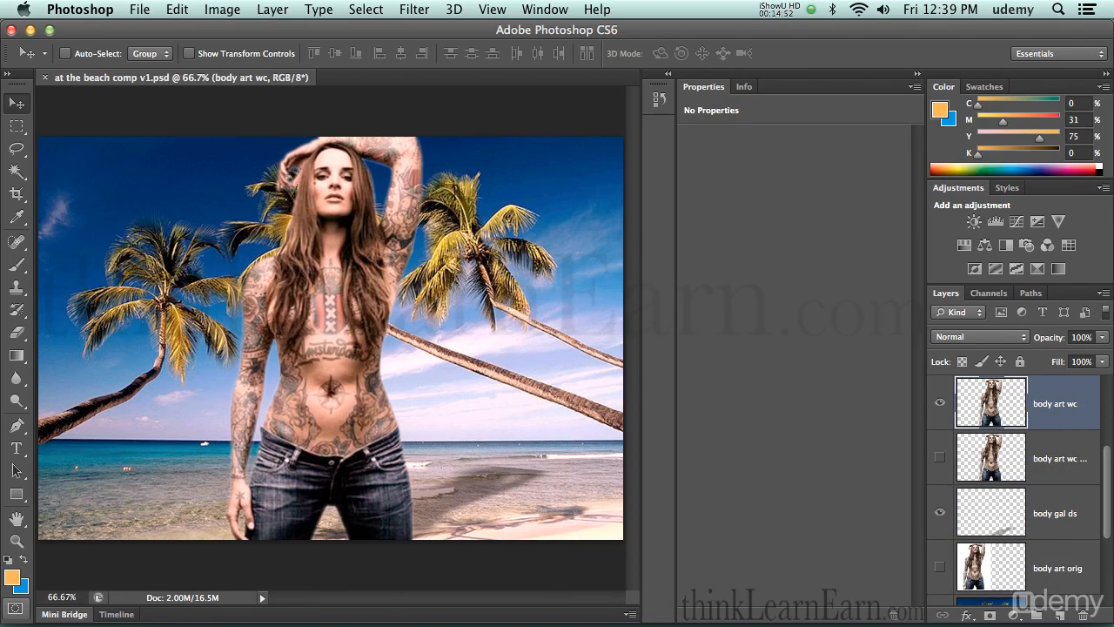
super+click(993, 513)
key(super+d)
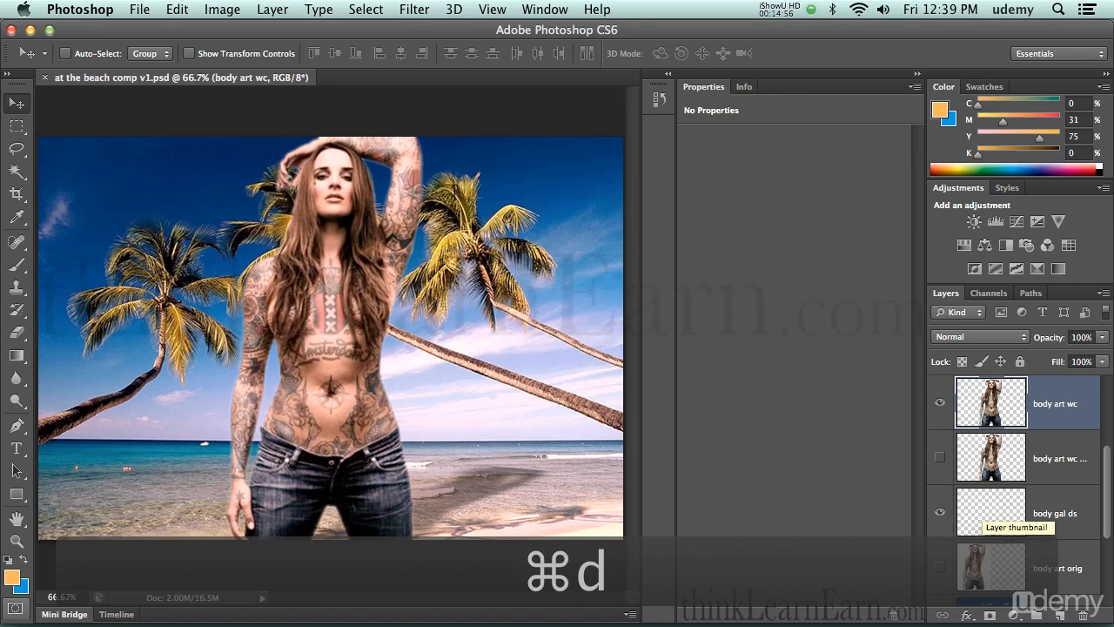
super+click(1060, 507)
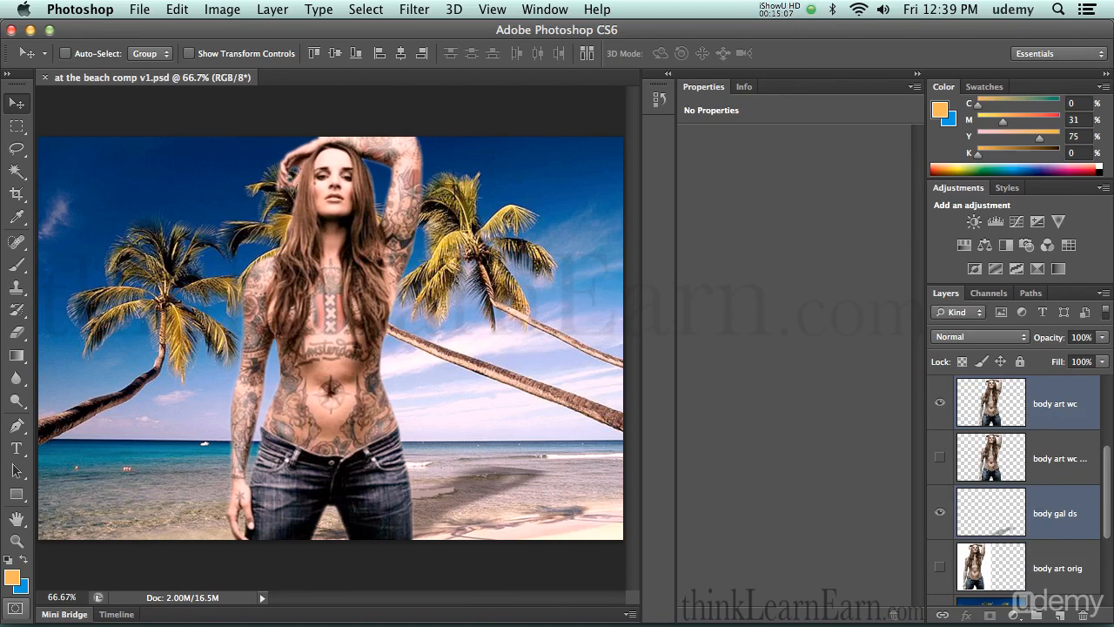
Move the body gal ds shadow layer above the hidden copy, directly beneath body art wc.
click(1042, 474)
double_click(1049, 507)
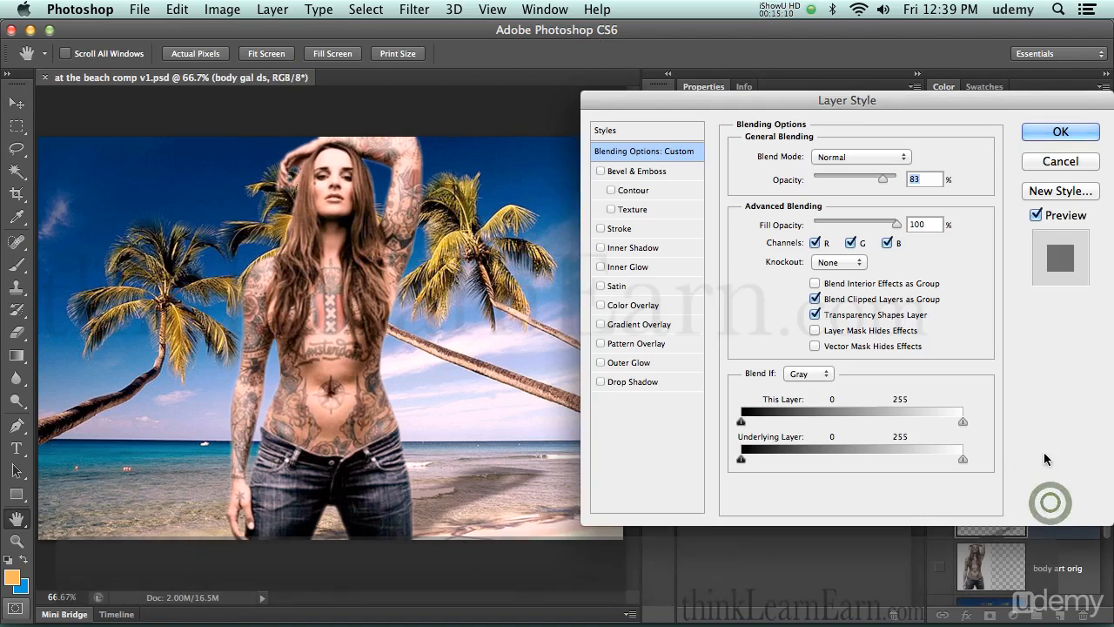
click(1048, 157)
drag(1049, 522, 1050, 479)
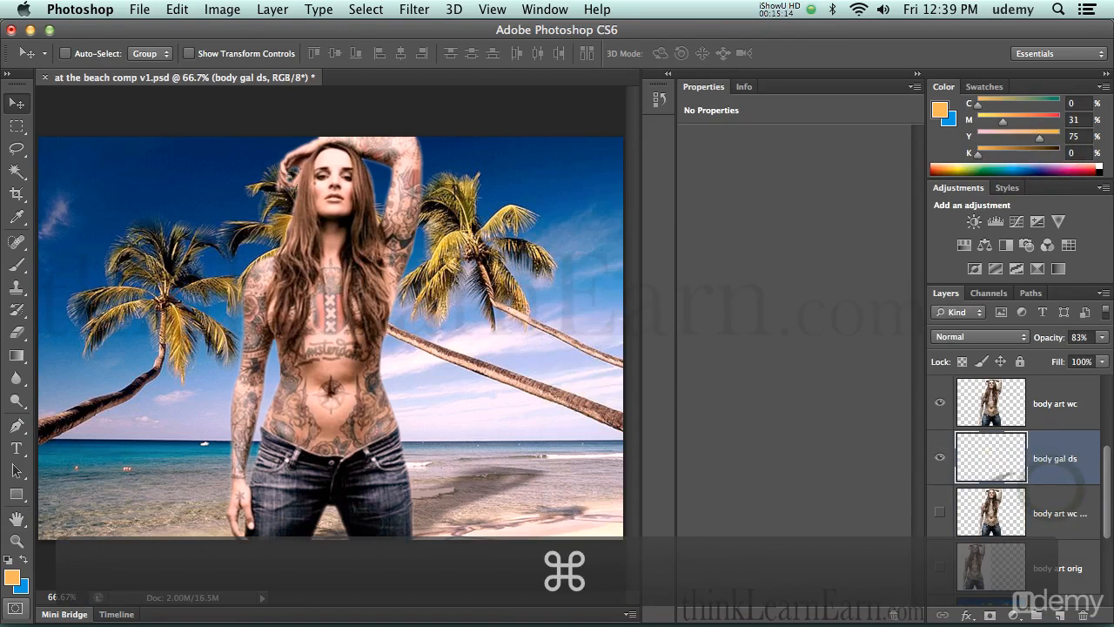
Select body art wc and body gal ds and scale them down together toward the lower left of the beach.
shift+click(1050, 406)
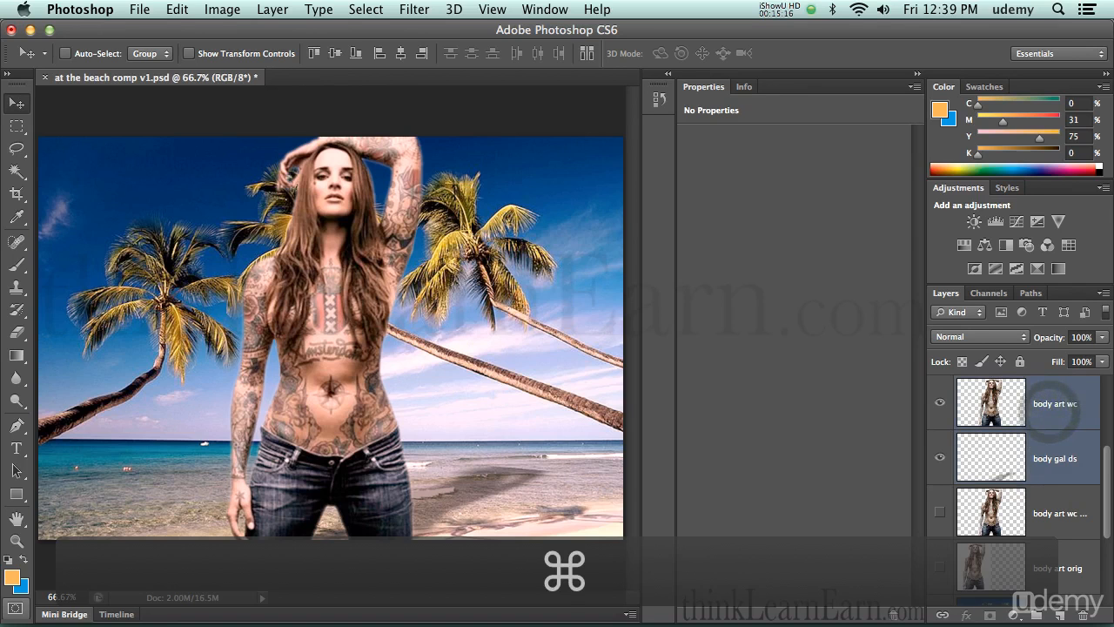
key(super+t)
drag(558, 140, 325, 346)
key(Return)
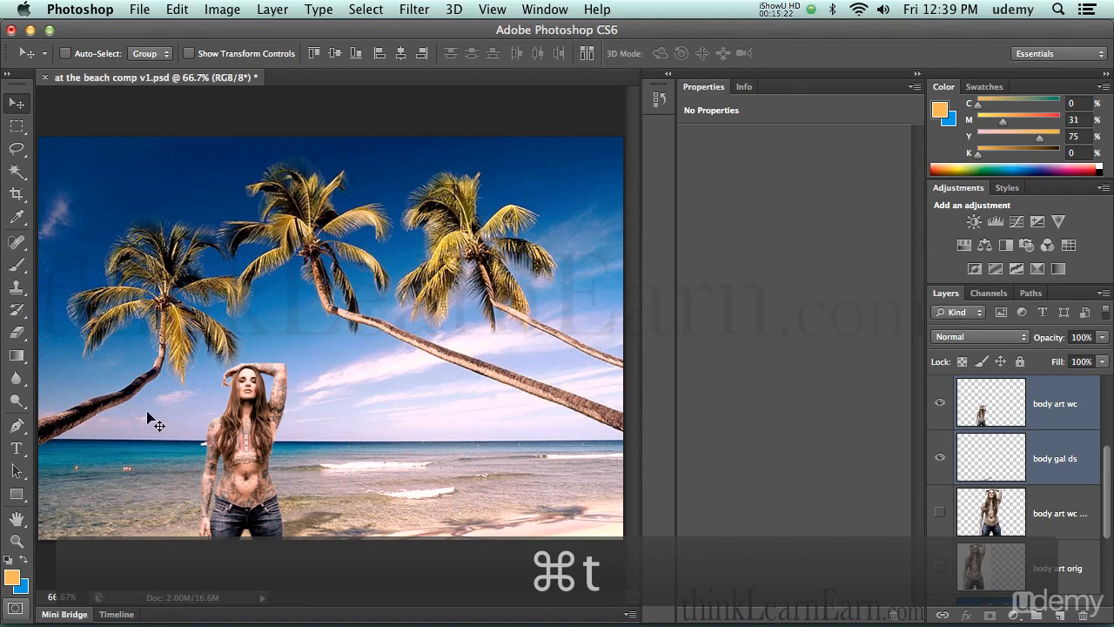
Try moving the scaled woman and shadow up and to the left together, and undo the move.
drag(248, 425, 167, 366)
drag(156, 412, 156, 411)
key(super+z)
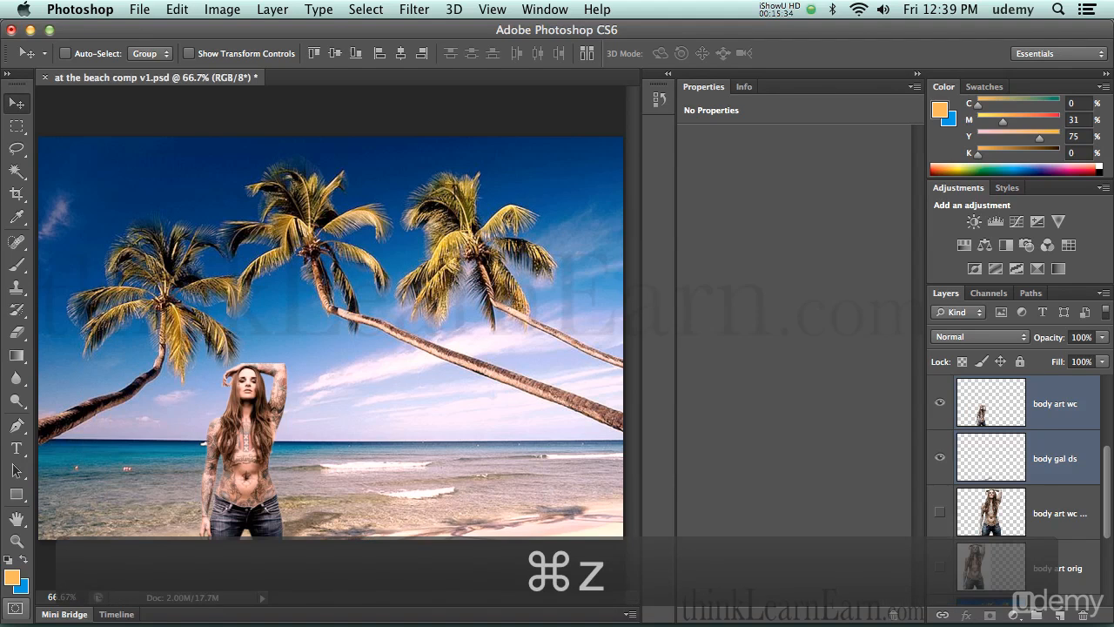